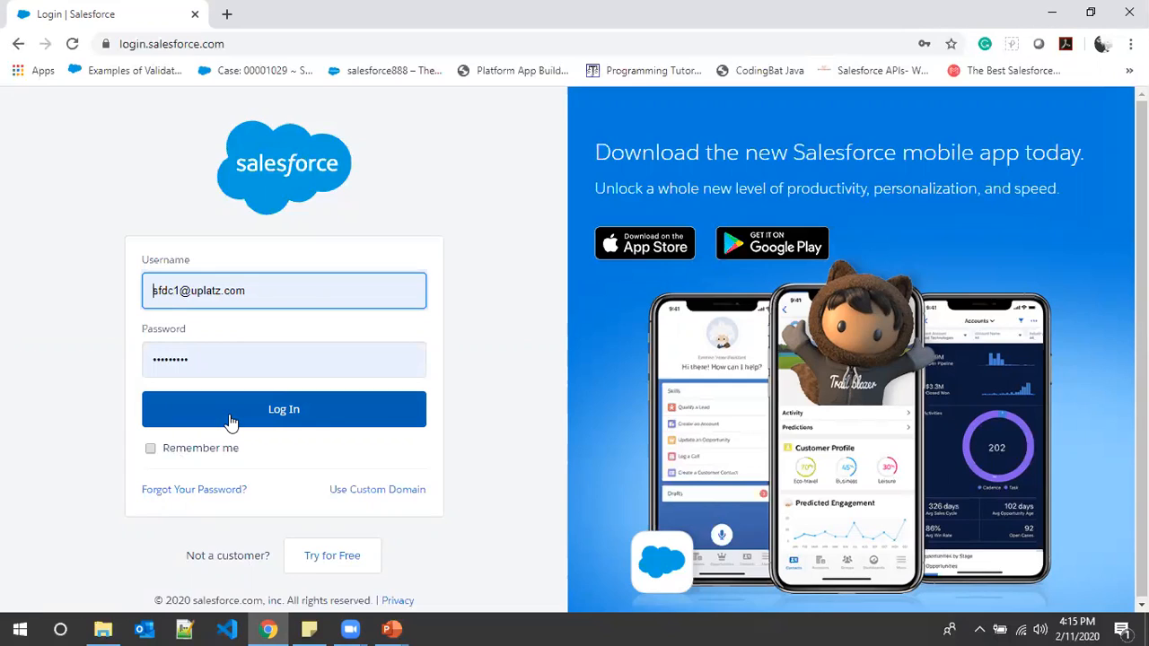
- Log in to Salesforce with the prefilled credentials and open the Roles setup page by searching setup for "Role"
left_click(230, 421)
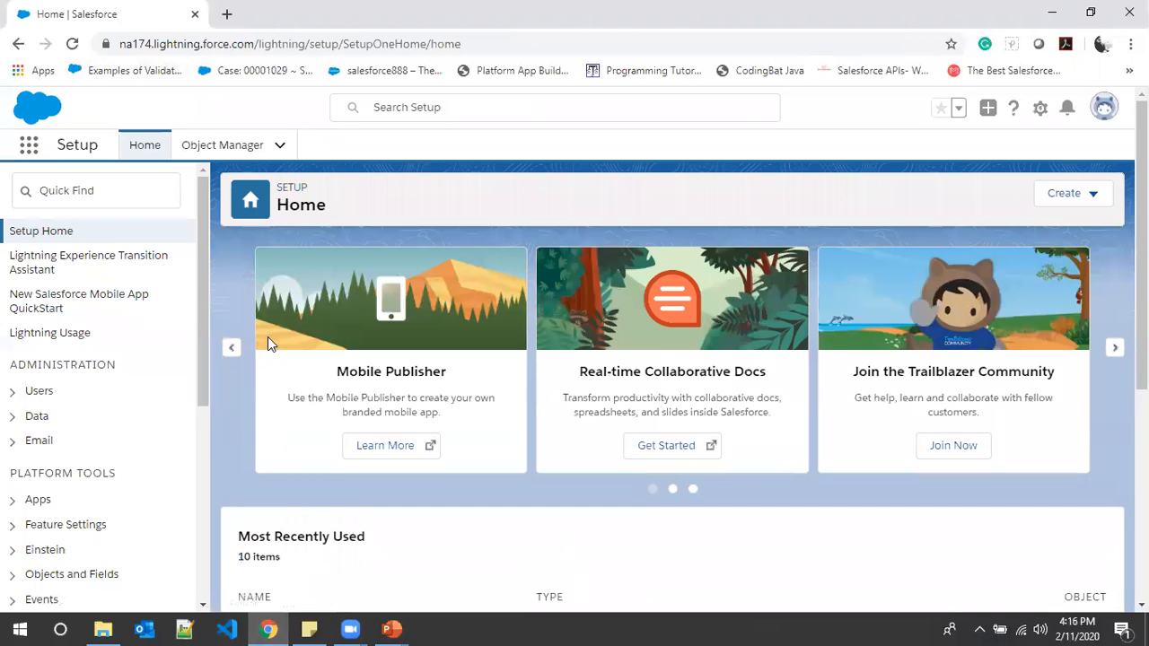
left_click(72, 191)
type("R")
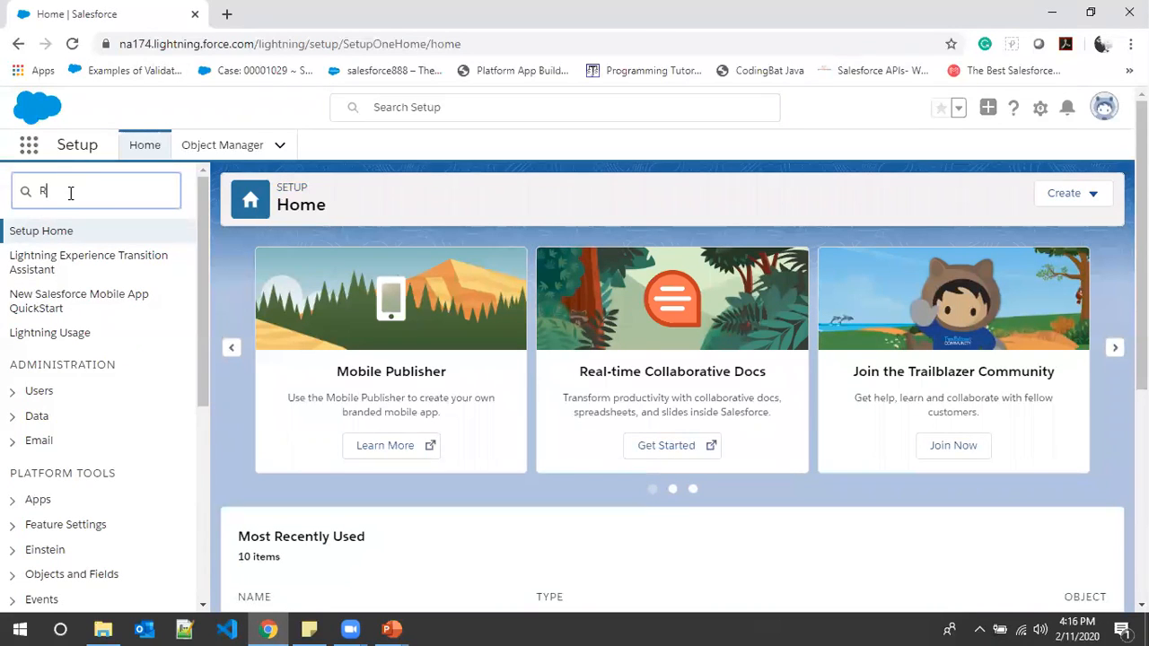
type("ole")
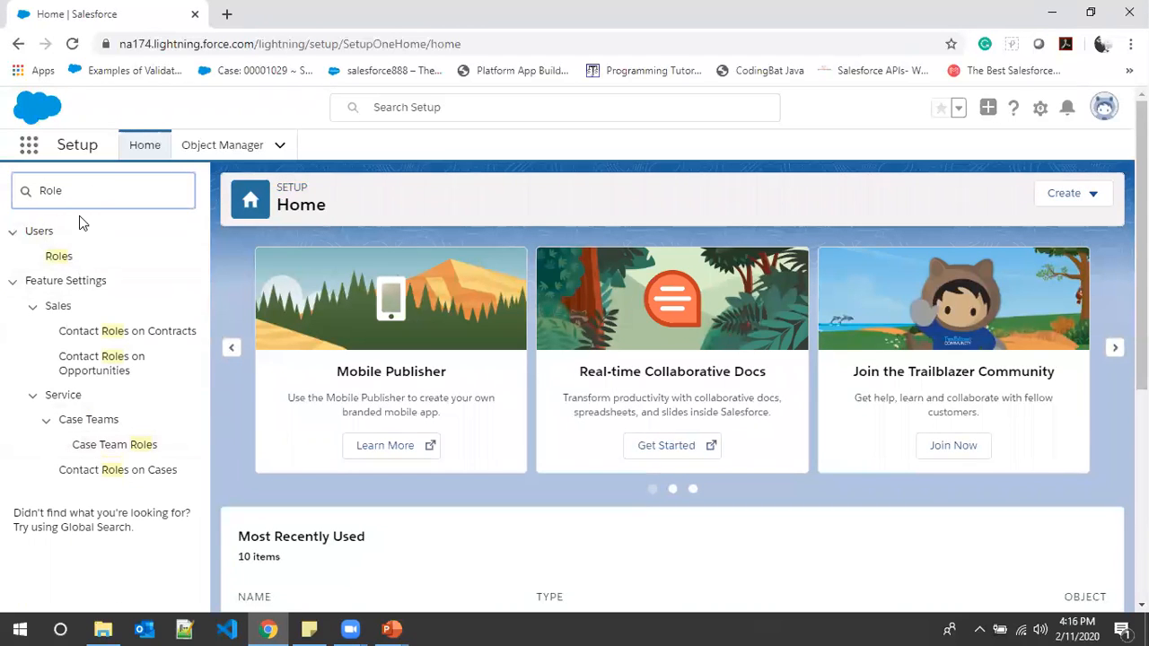
left_click(55, 259)
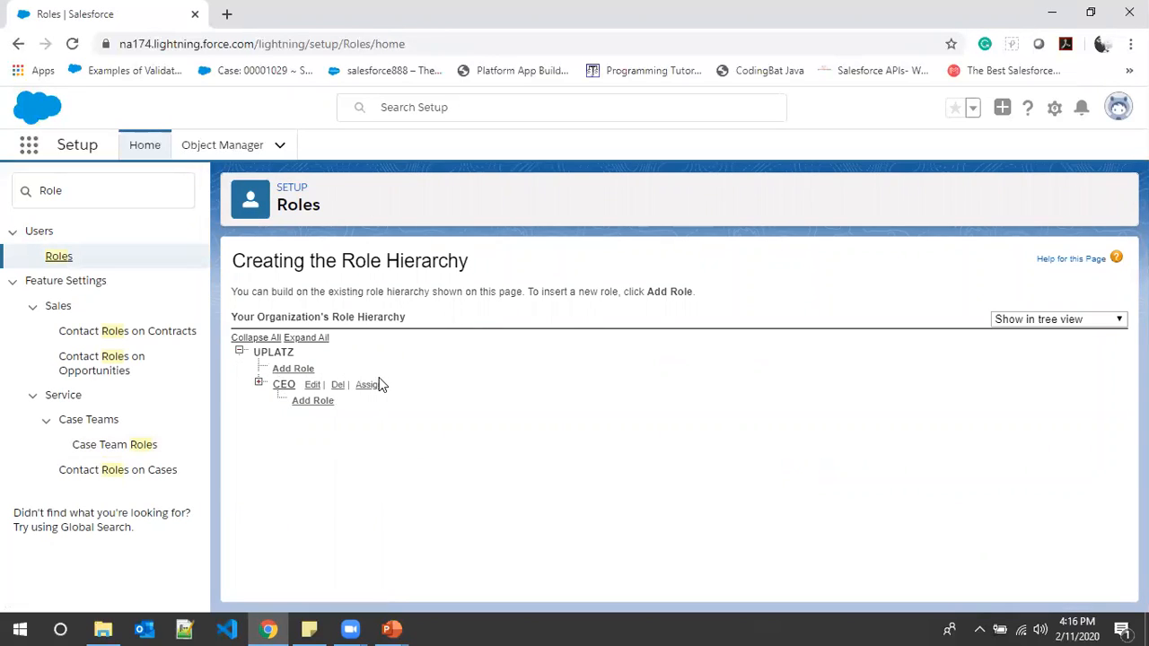
- Examine the roles beneath CEO in the UPLATZ role hierarchy, leaving the CEO branch collapsed
left_click(258, 383)
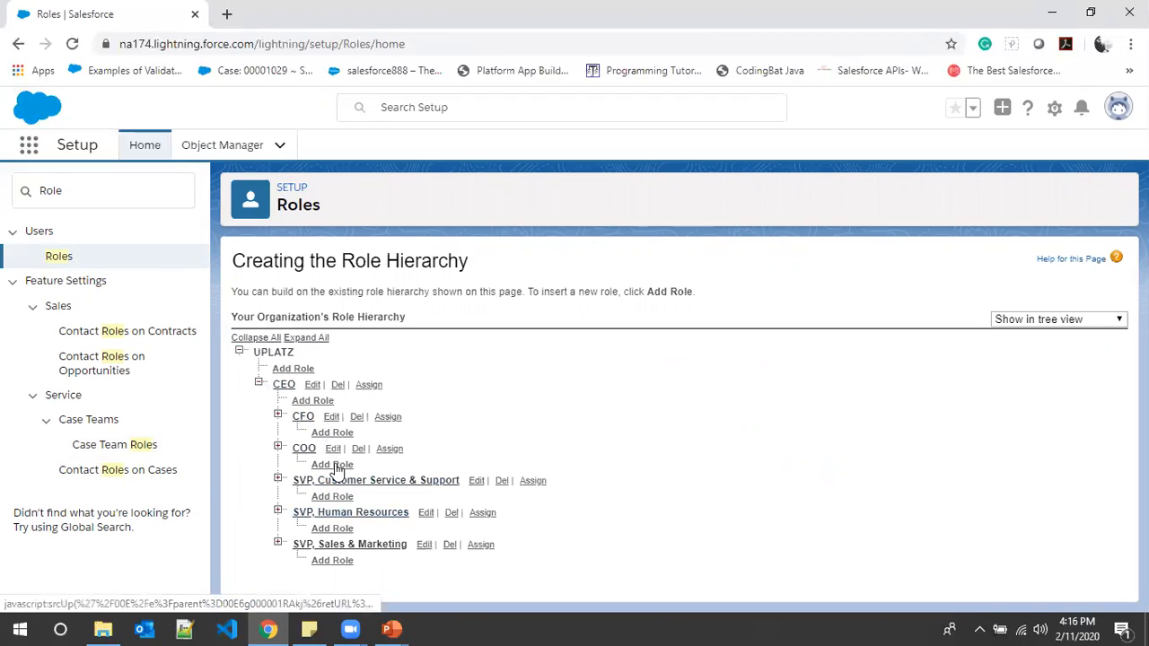
left_click(259, 383)
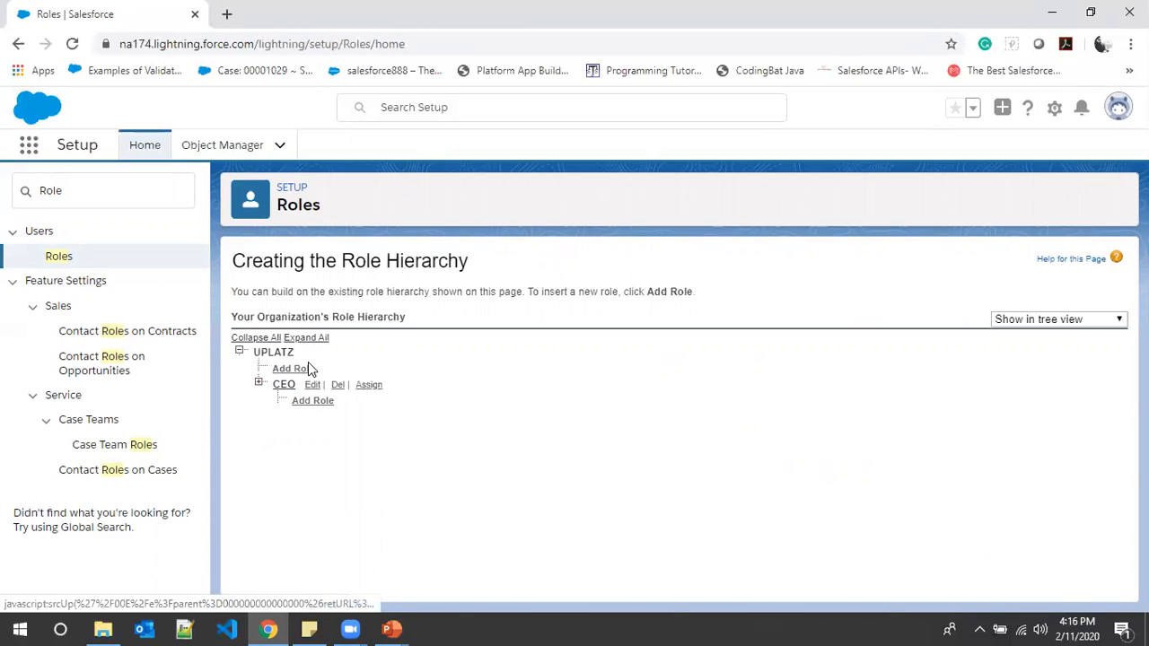
left_click_drag(253, 352, 294, 352)
- Create a role labelled Principal that reports directly to UPLATZ, leaving its report display name blank
left_click(299, 369)
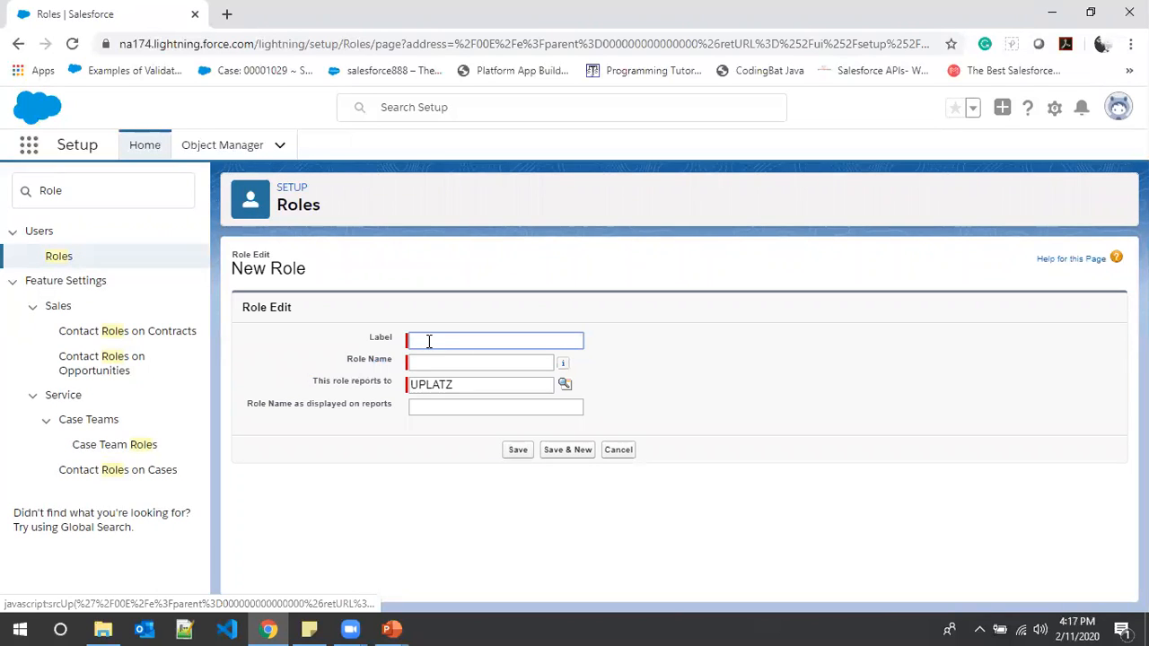
type("Principa")
left_click(460, 361)
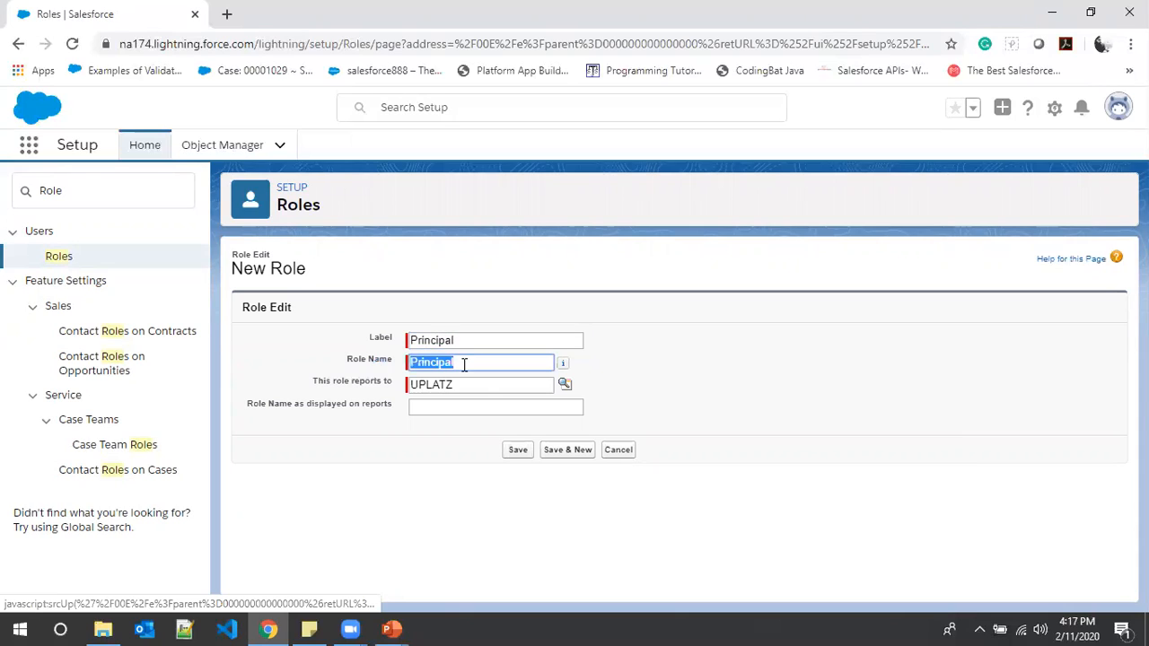
left_click(460, 409)
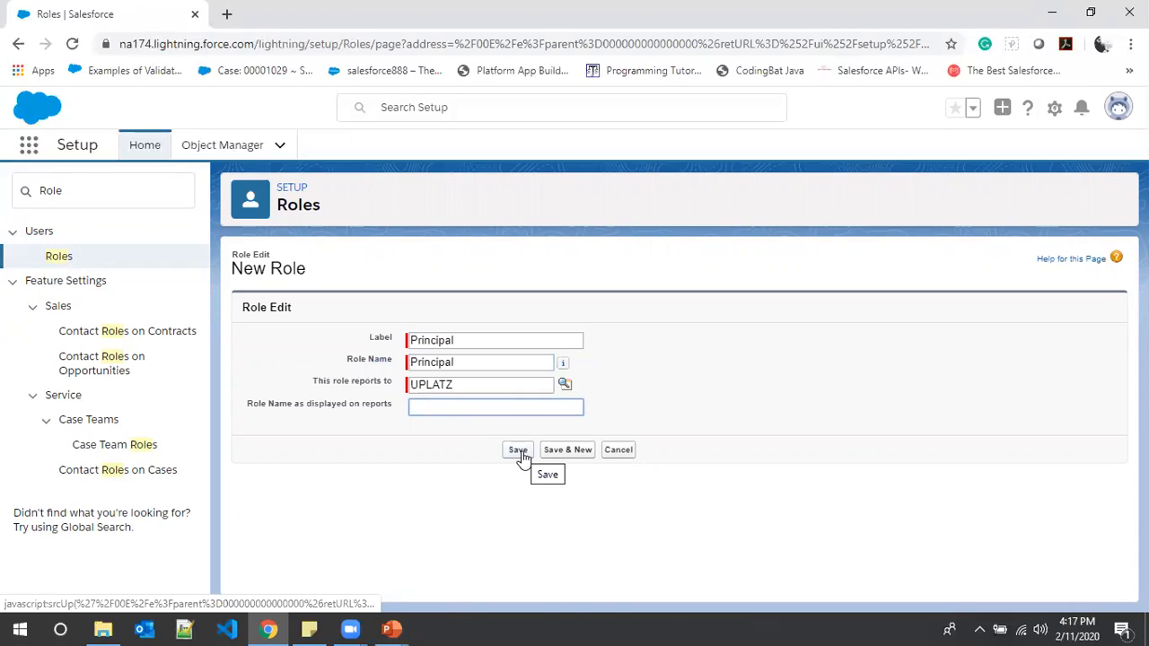
left_click(520, 453)
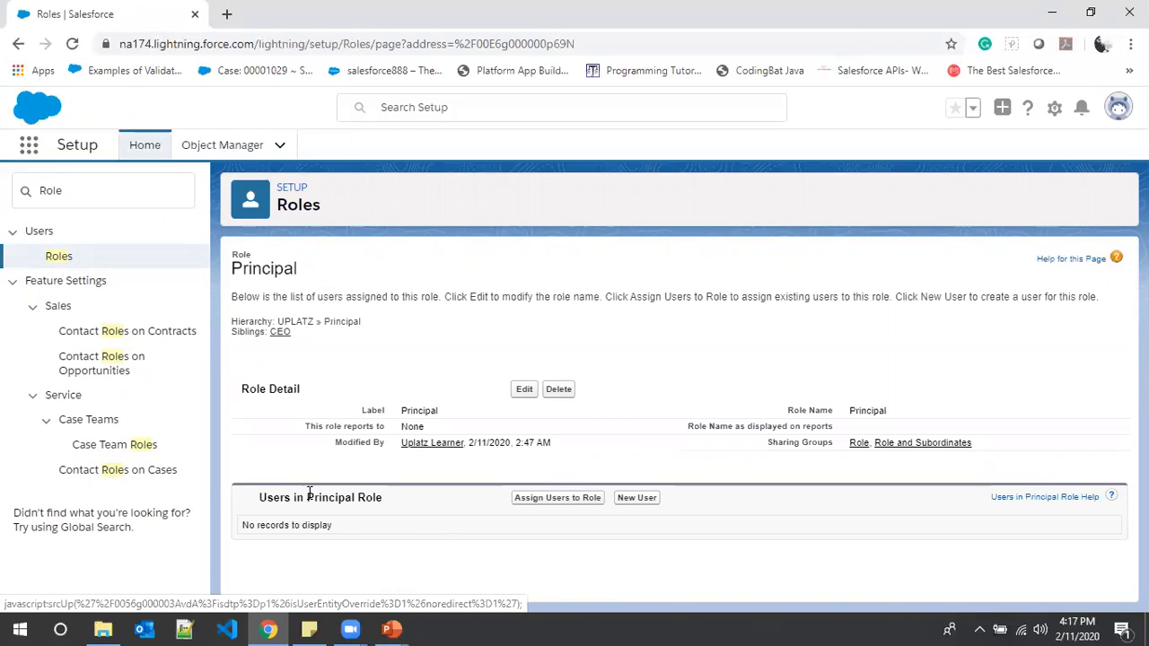
- Create a role labelled Professor that reports to Principal, and return to the role hierarchy
left_click(67, 258)
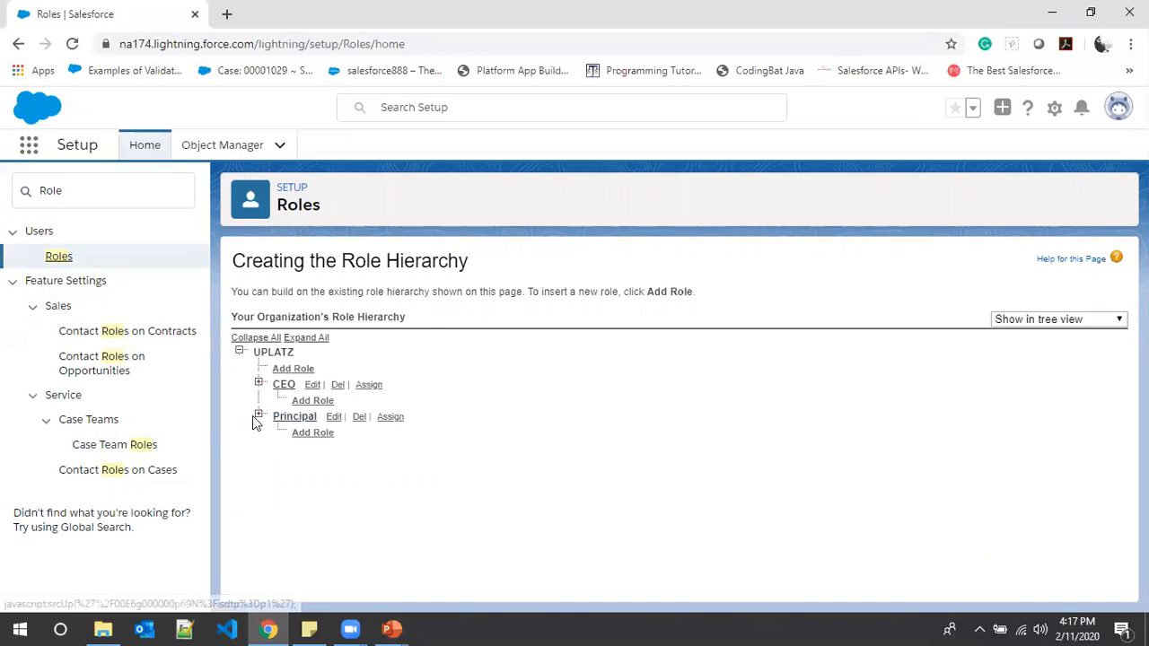
left_click_drag(257, 349, 306, 351)
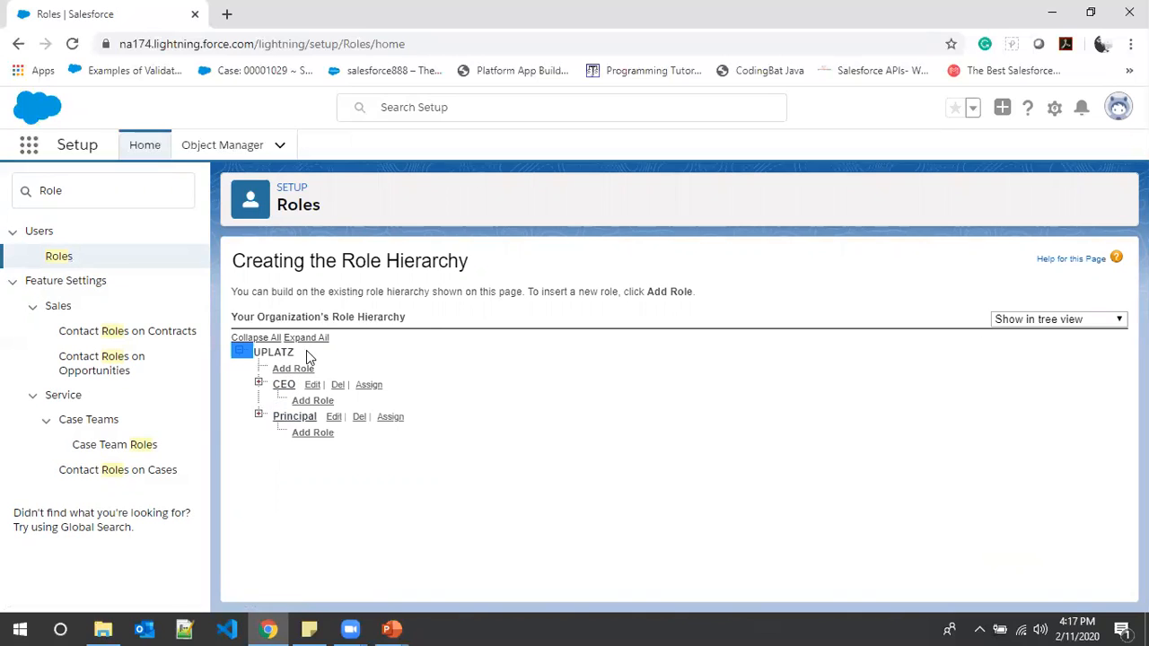
left_click(311, 431)
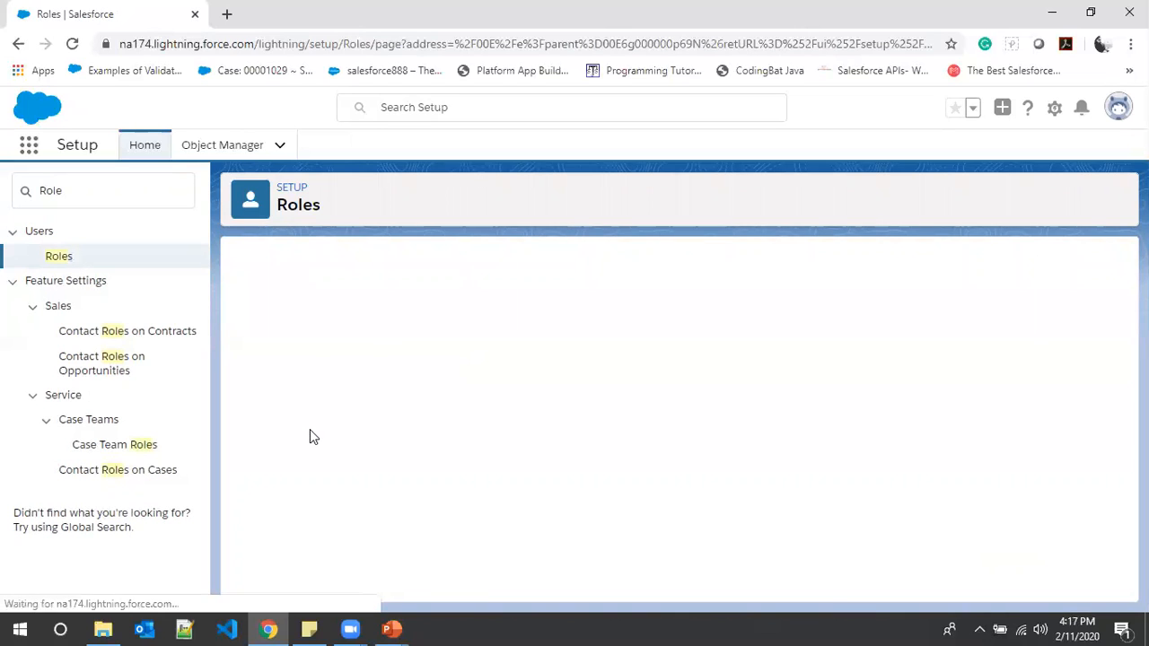
left_click(433, 341)
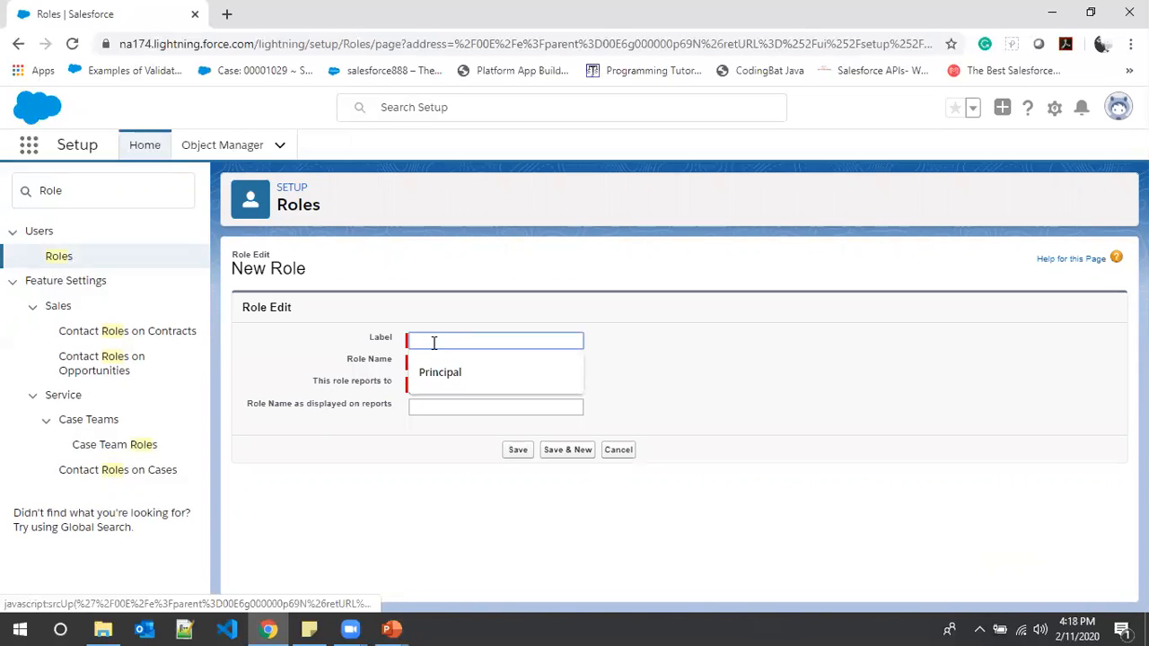
type("Professor")
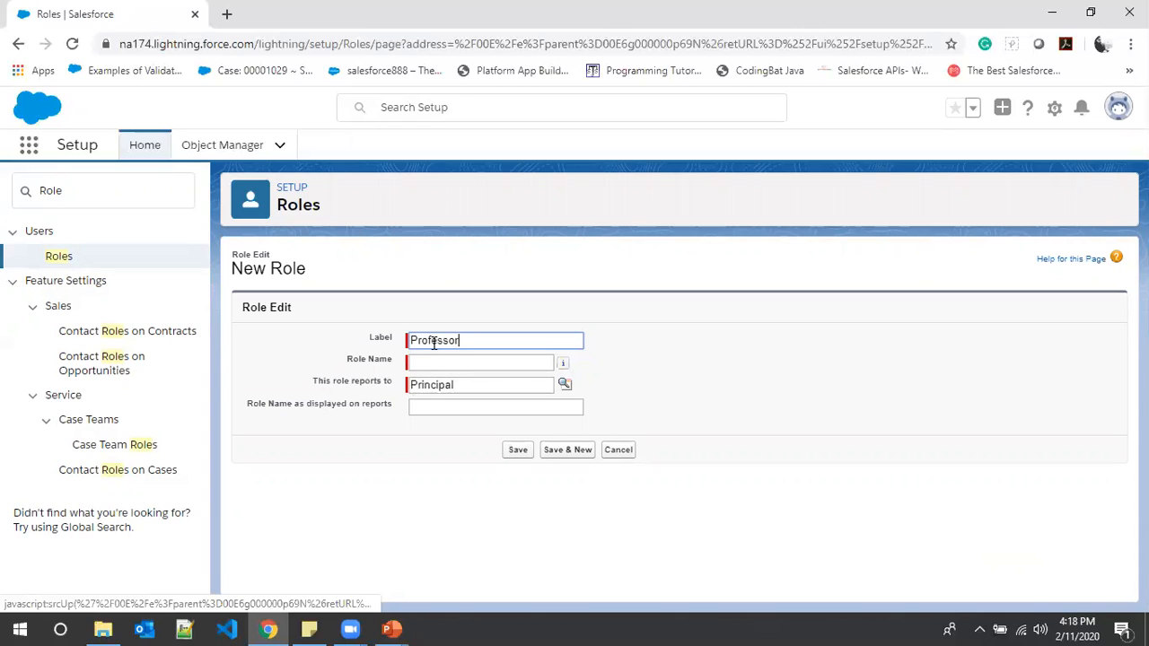
key("Tab")
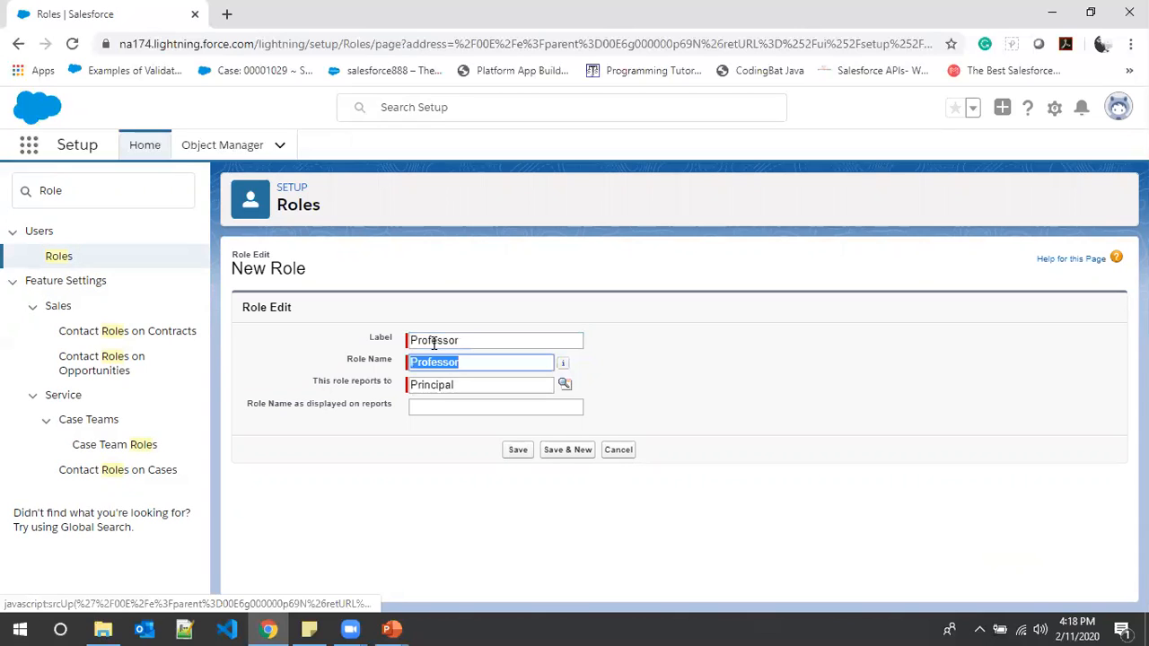
left_click(521, 451)
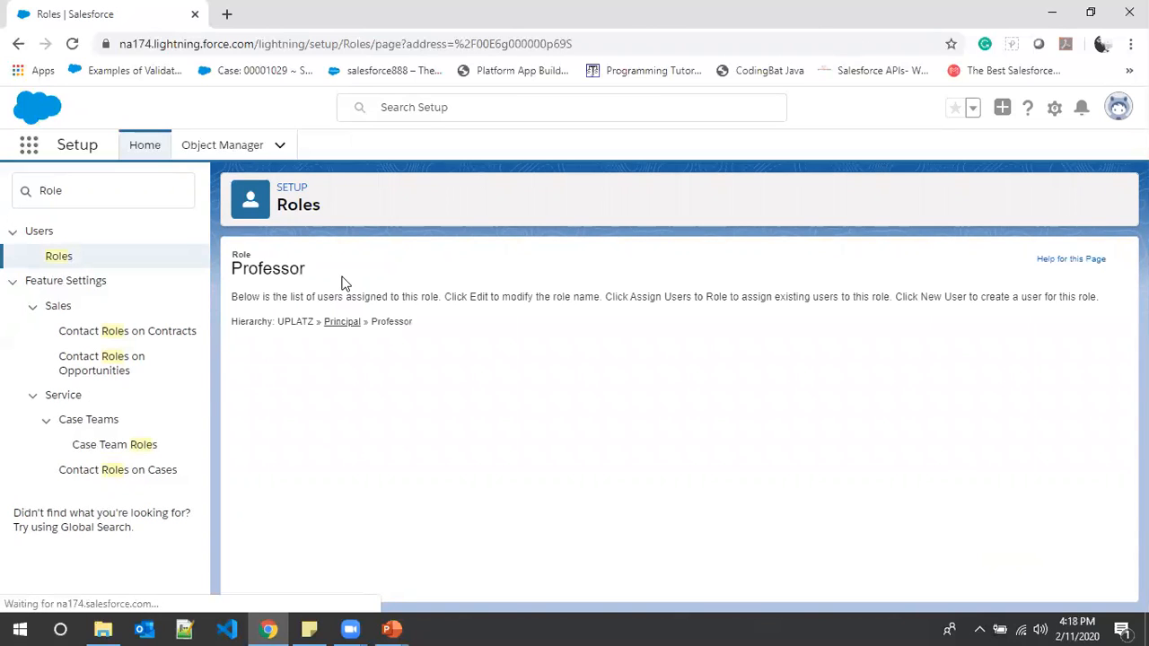
left_click(69, 258)
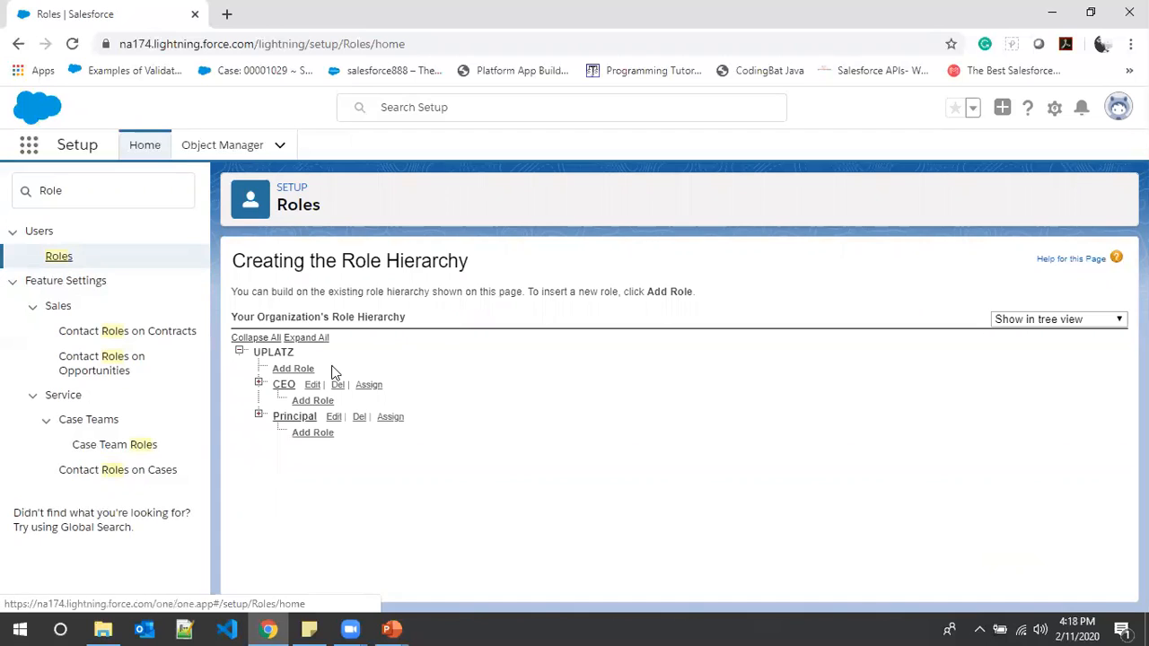
left_click(311, 436)
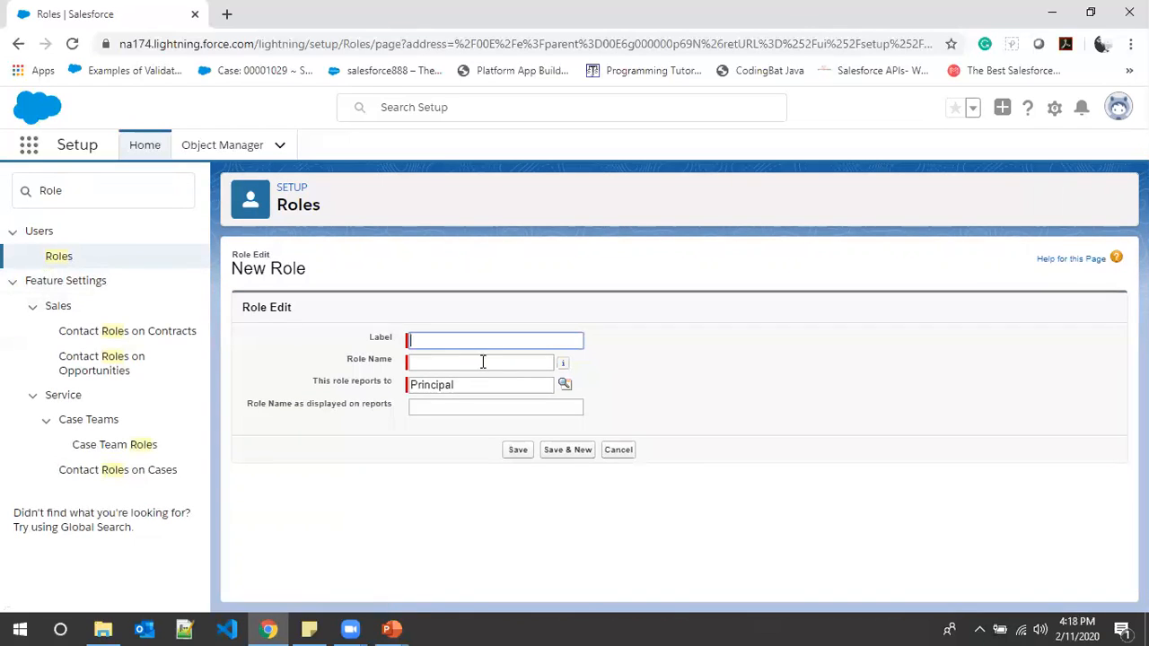
left_click(76, 266)
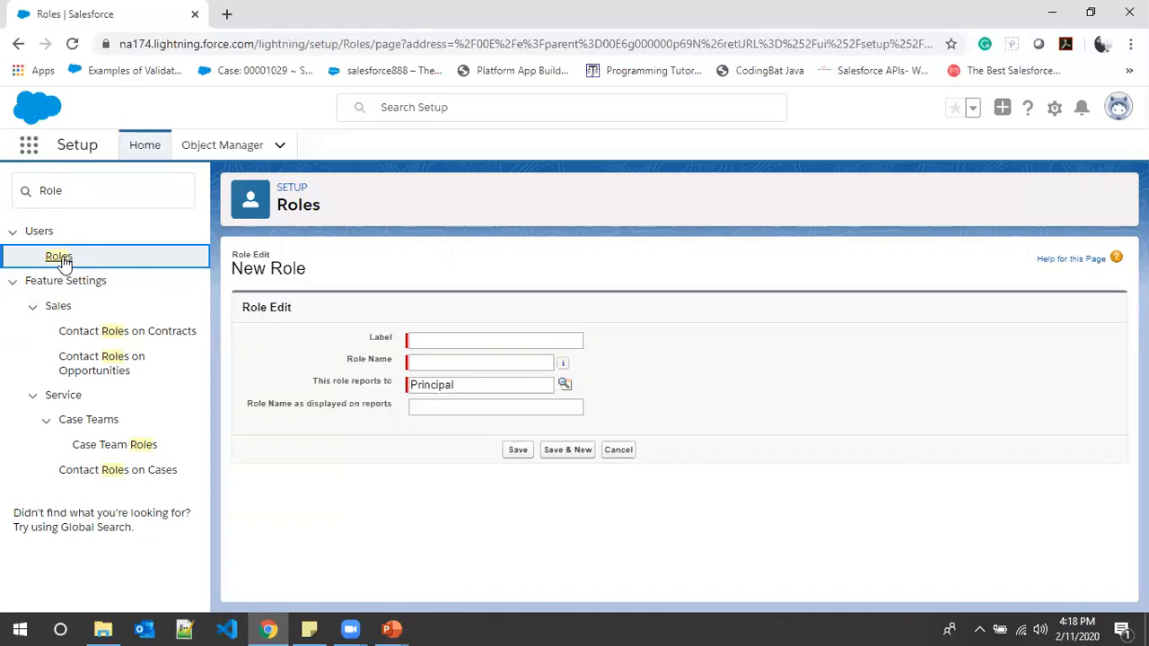
left_click(64, 262)
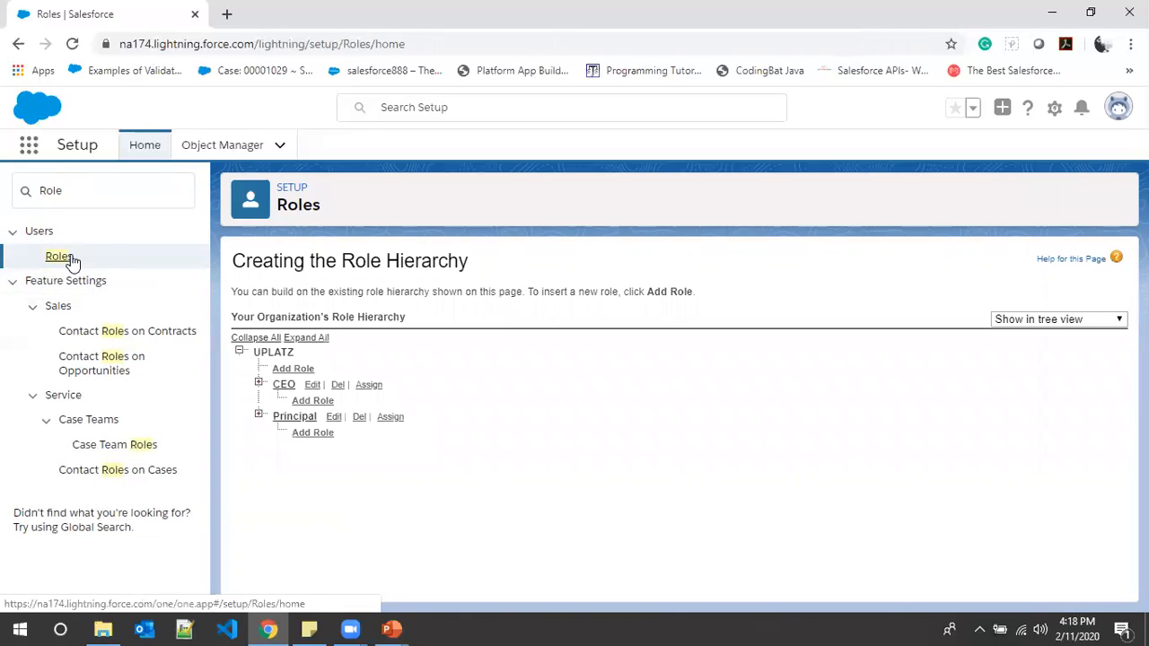
- Expand the Principal branch and create a role labelled Student that reports to Professor
left_click(257, 416)
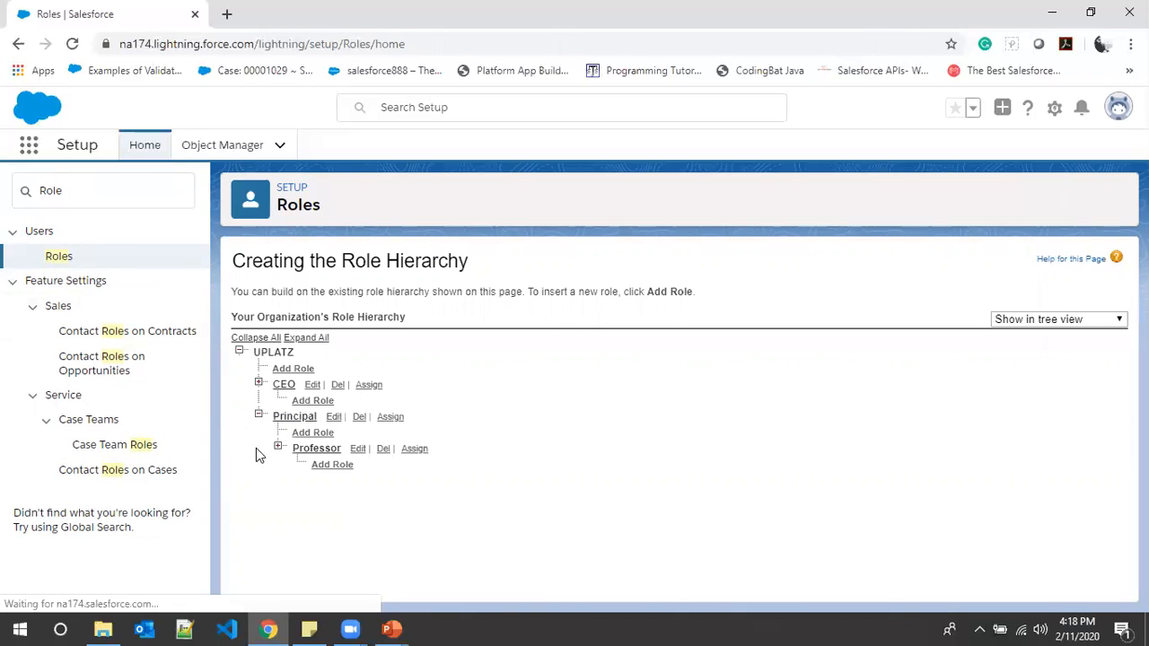
left_click(332, 464)
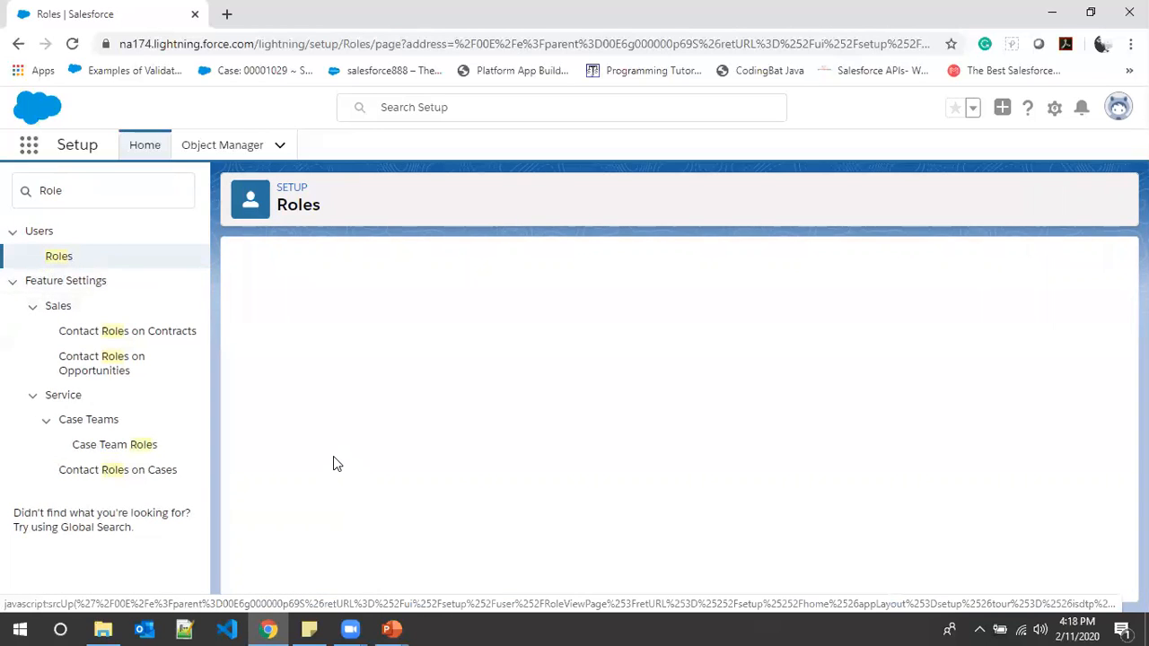
type("S")
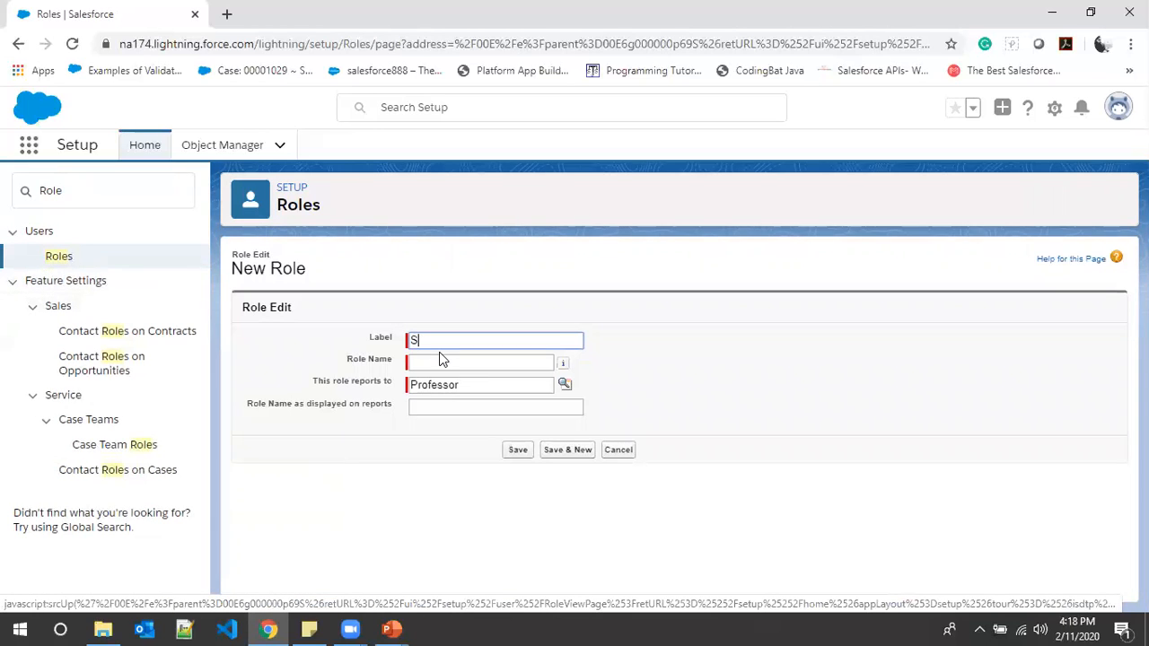
type("tudent")
left_click(446, 362)
left_click(518, 478)
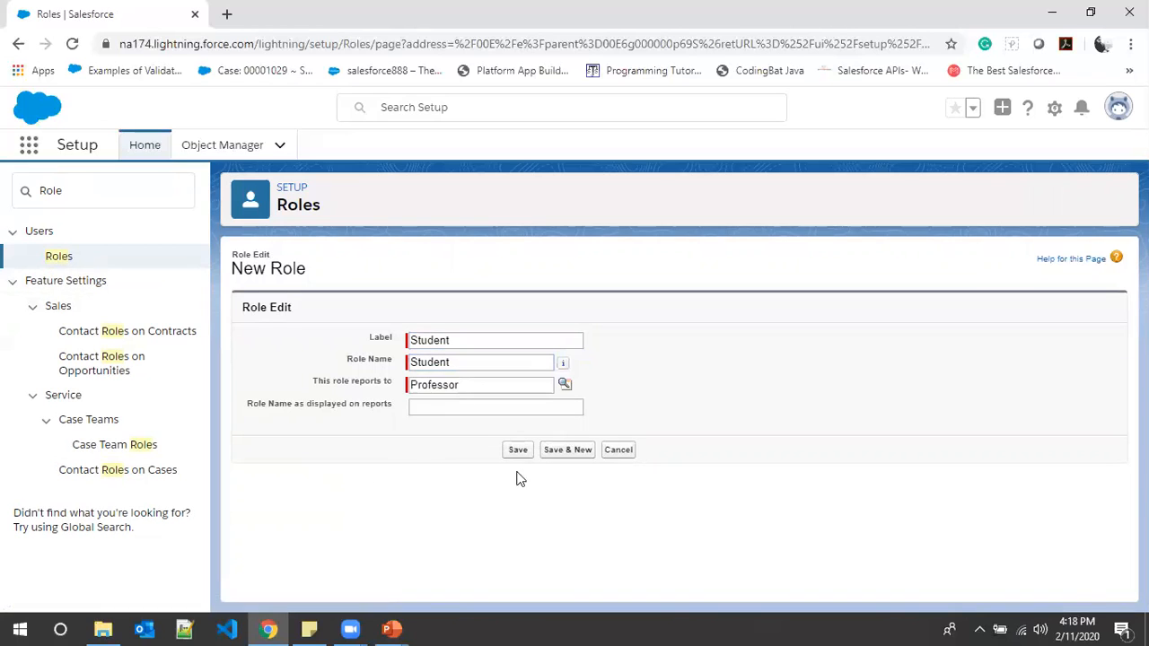
left_click(520, 451)
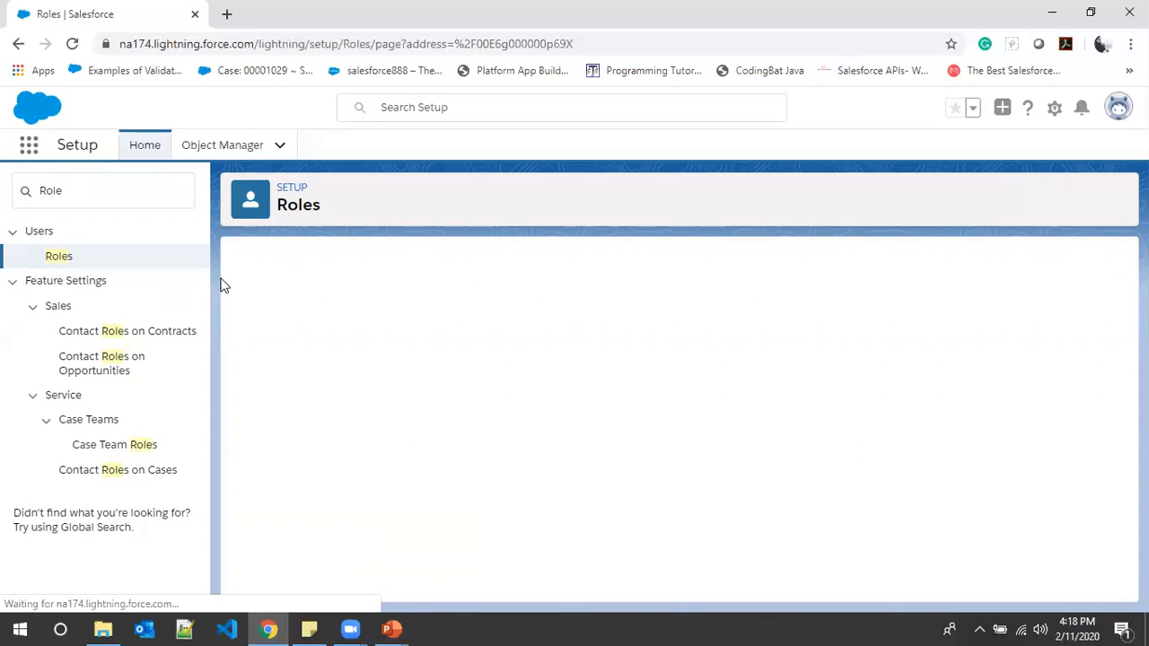
- Return to the role hierarchy and expand the Professor branch to review the roles under Principal
left_click(61, 257)
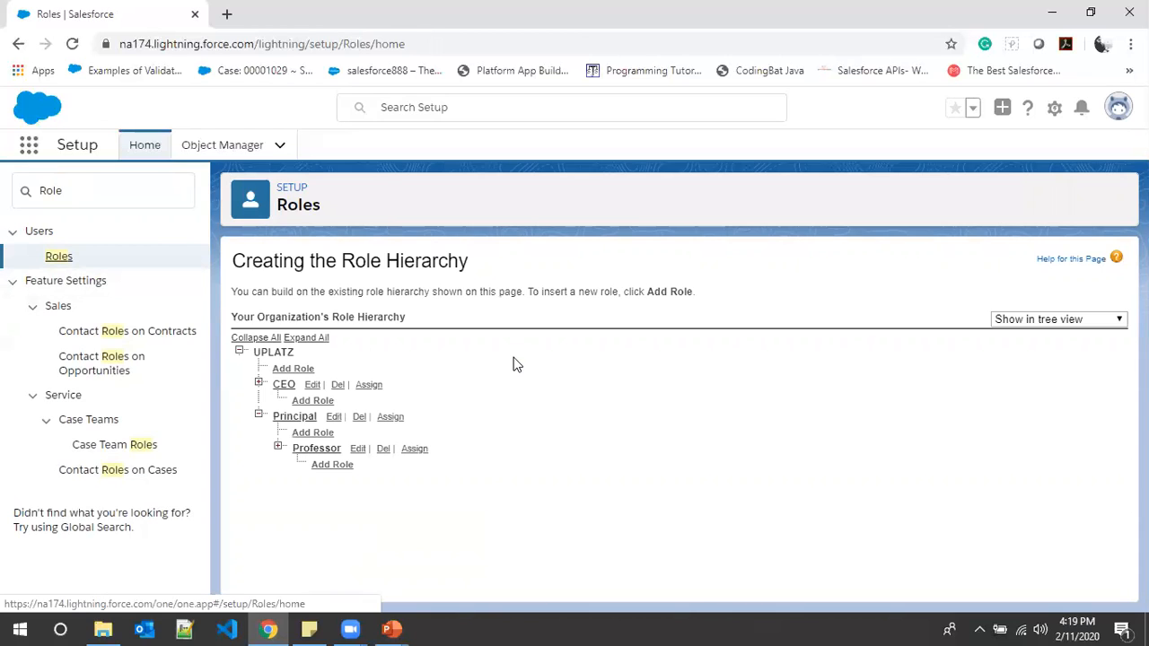
left_click_drag(257, 353, 312, 359)
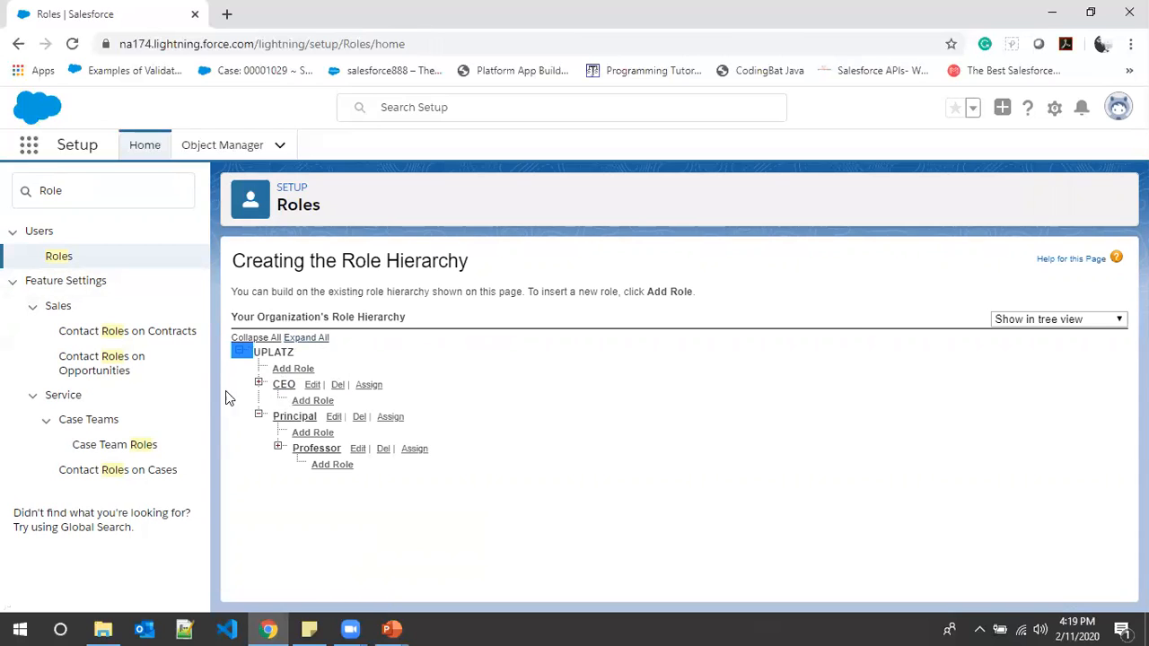
left_click(508, 476)
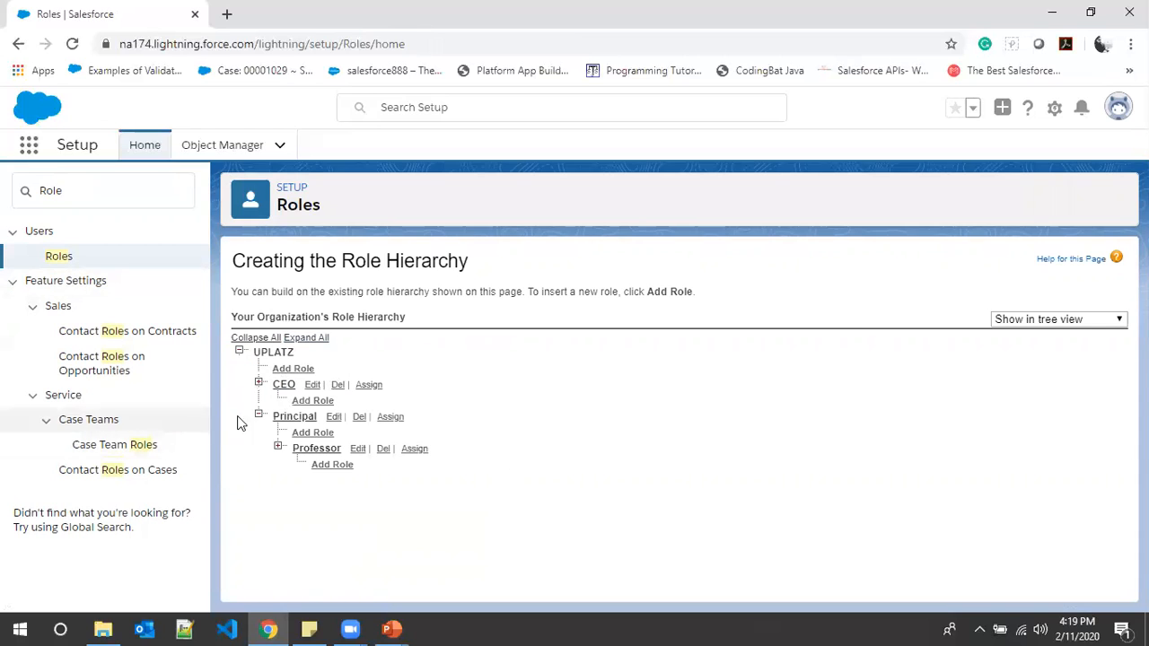
left_click(278, 448)
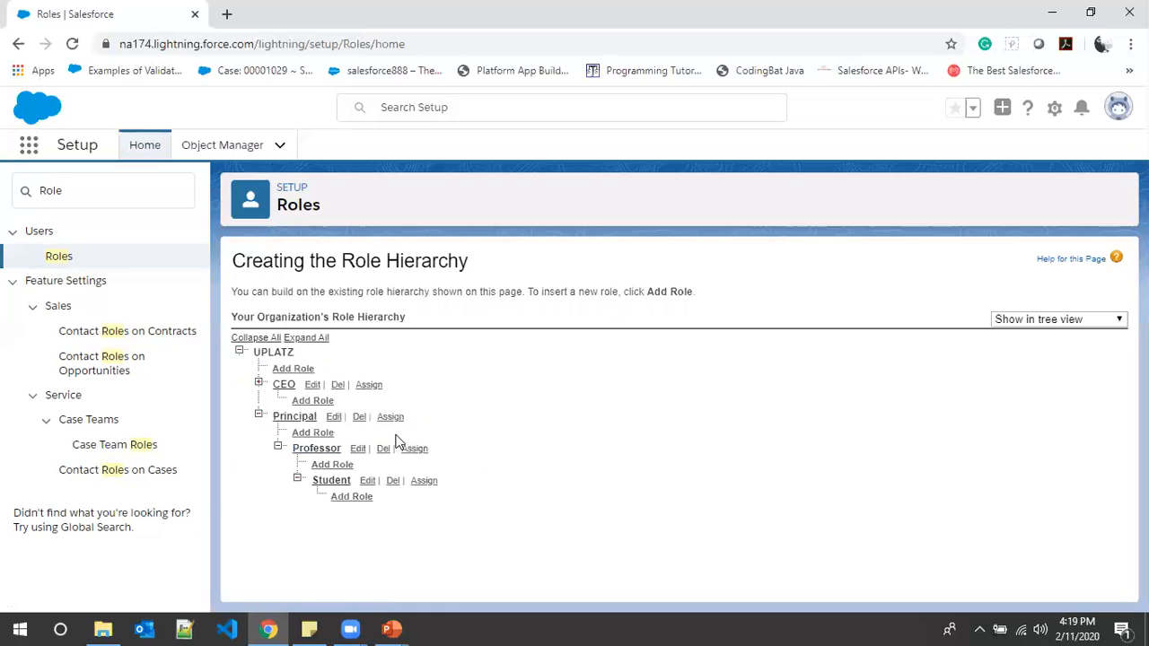
left_click(366, 496)
left_click(296, 419)
- Switch to the PowerPoint slide show and advance to the "User Profiles and License Type" slide
left_click(395, 628)
left_click(419, 574)
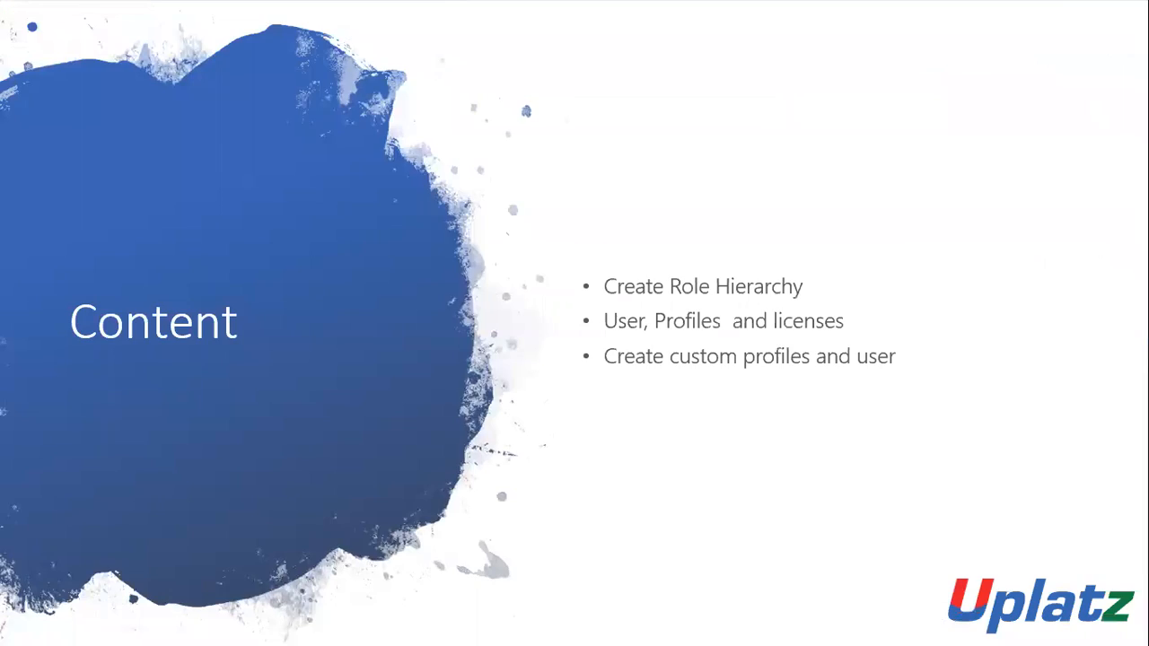
key("Right")
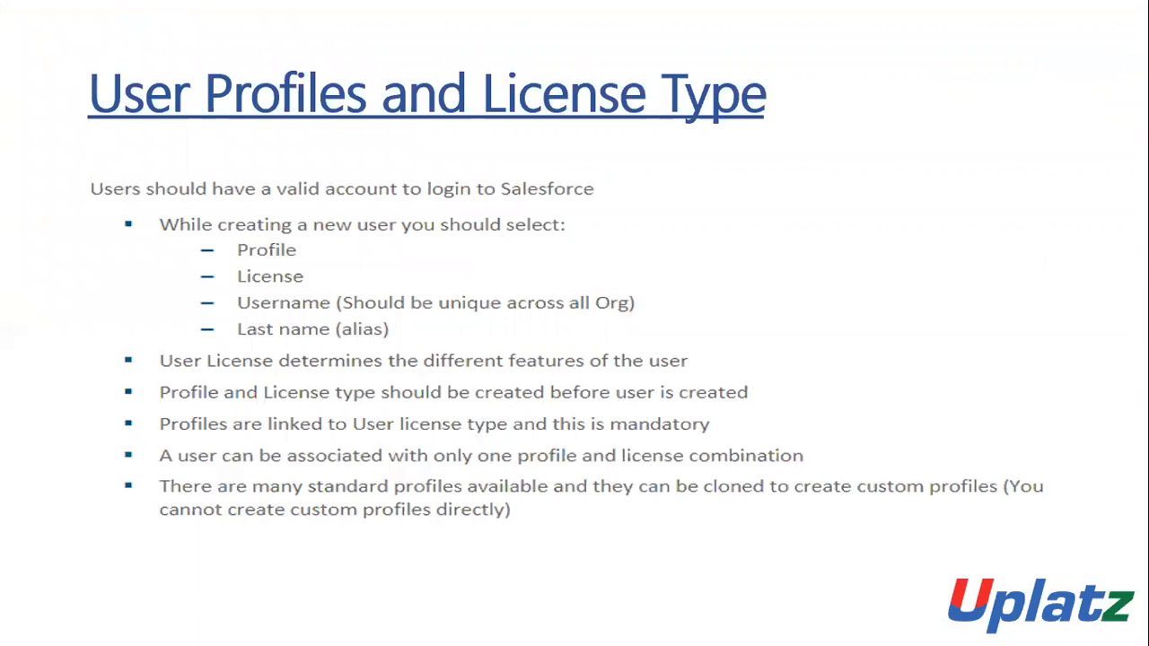
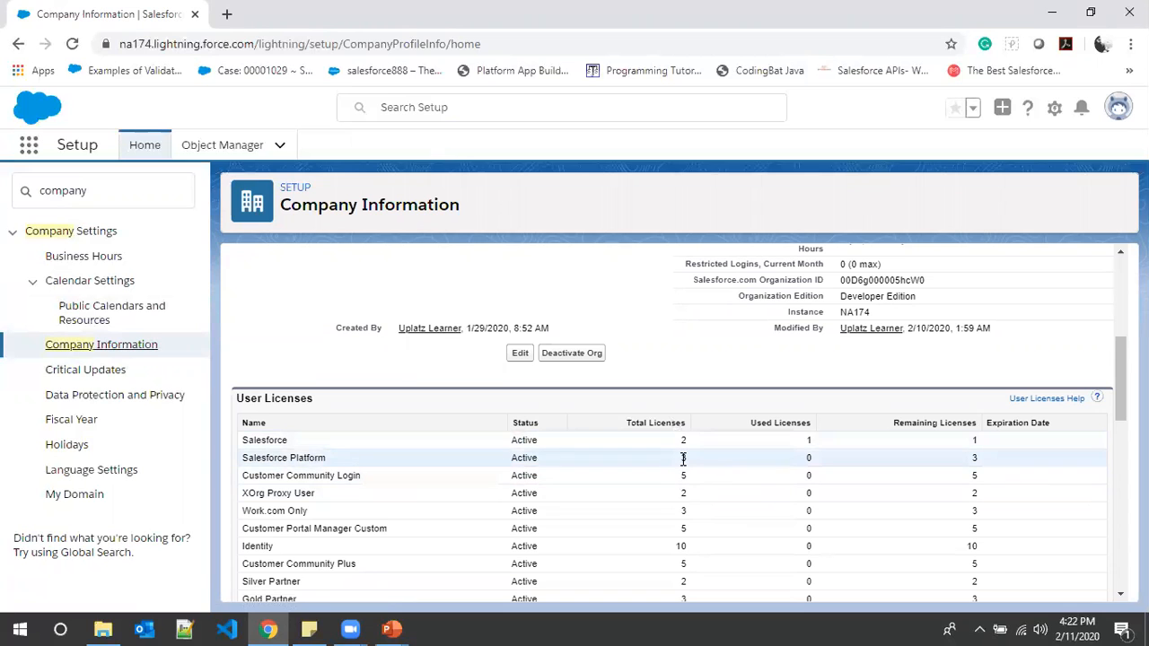
- Examine the total, used and remaining counts in the User Licenses table of Company Information, including Salesforce Platform
double_click(683, 458)
scroll(687, 459, "down", 3)
scroll(736, 451, "up", 2)
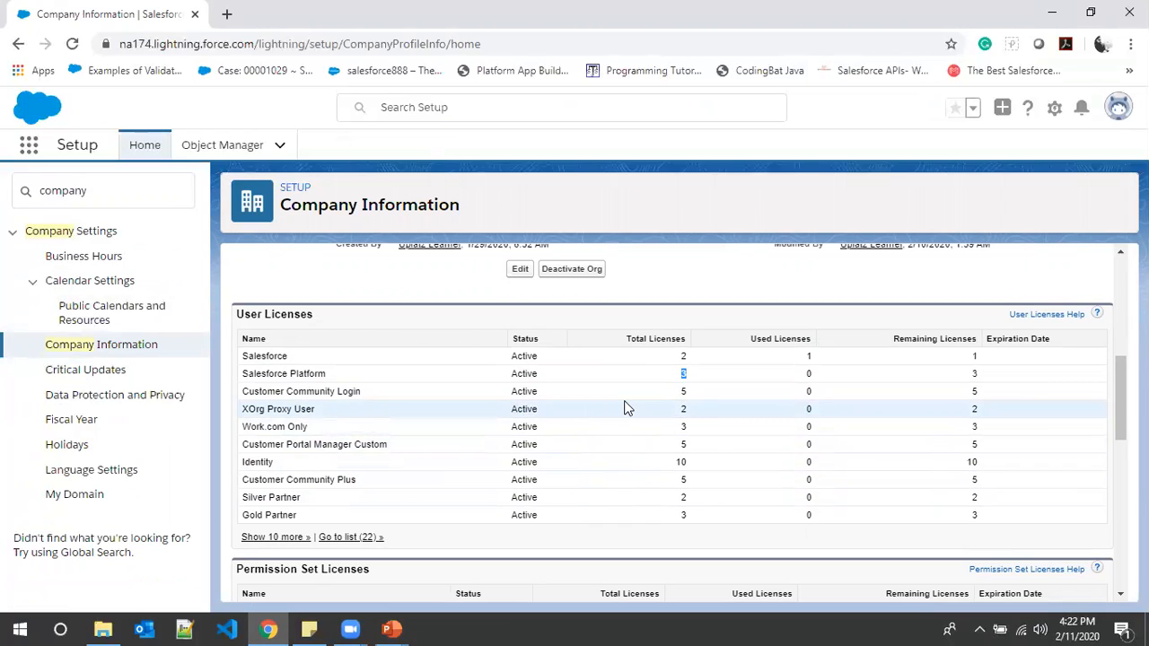
- Search Setup for "profile" and open the list of all profiles
left_click(111, 191)
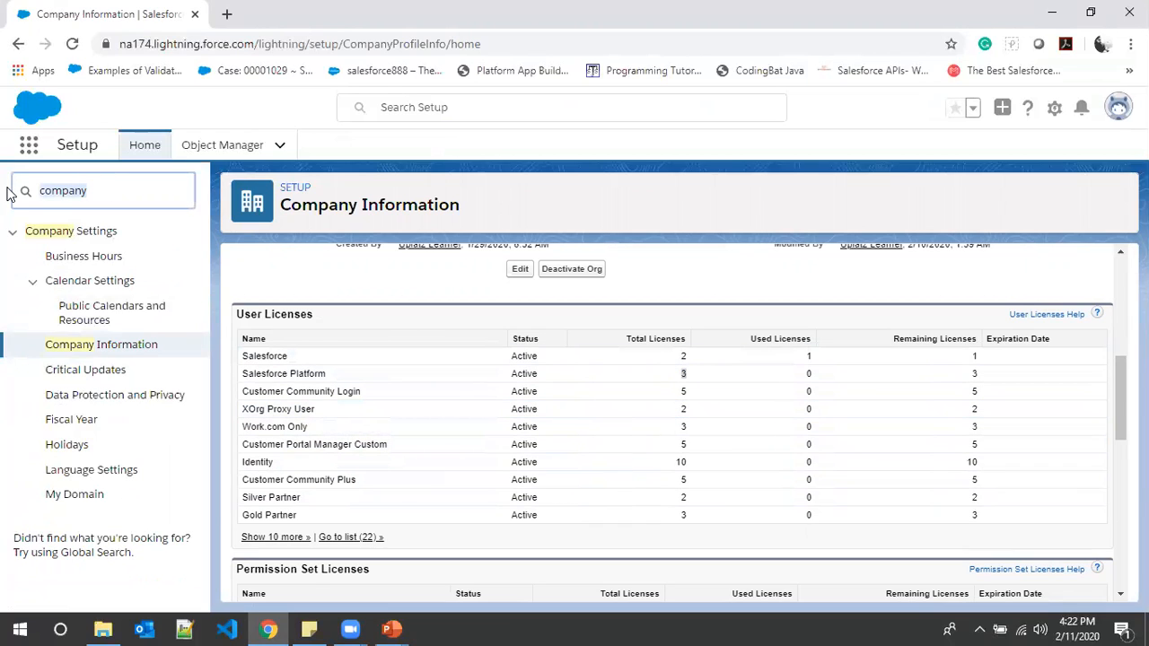
type("Profile")
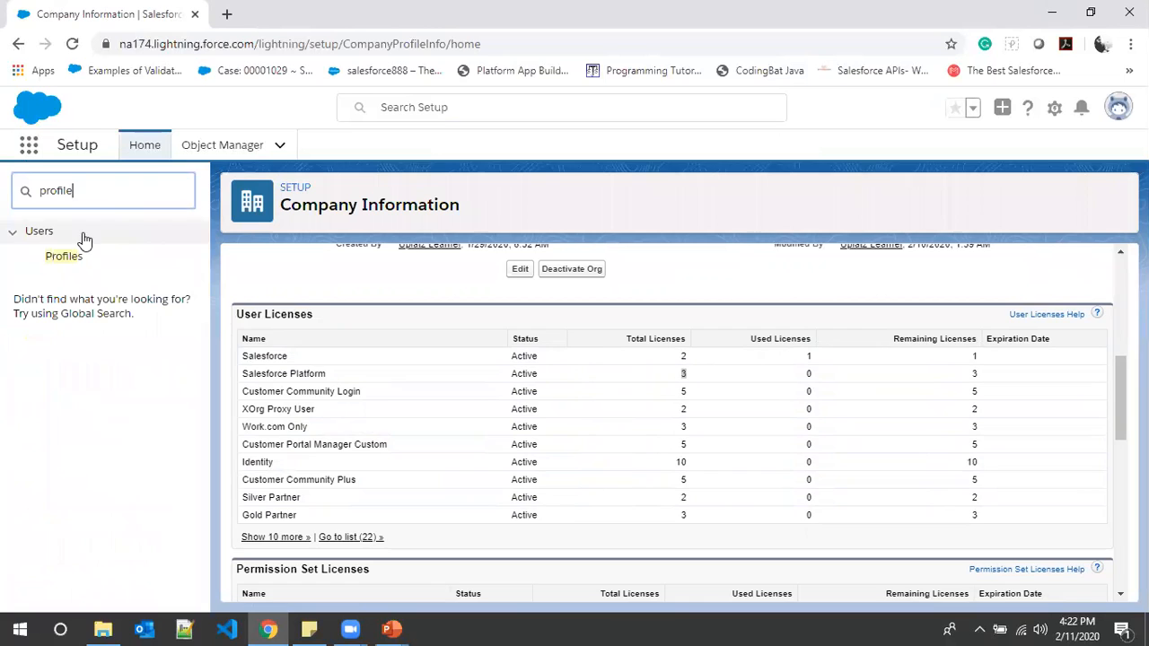
left_click(64, 256)
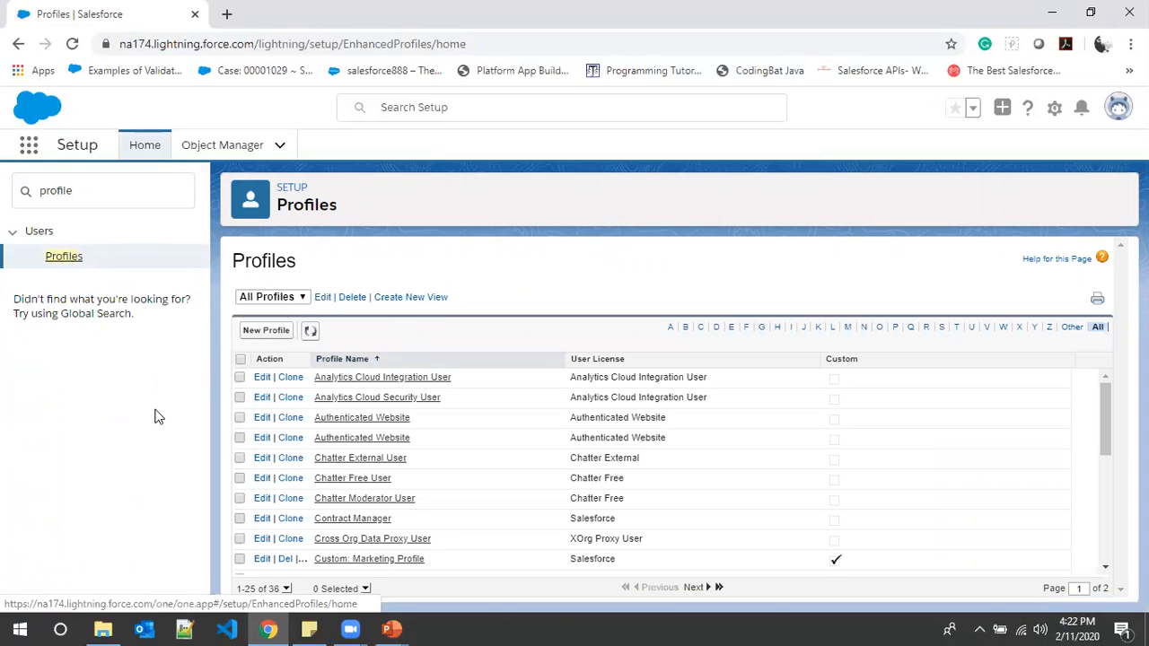
scroll(478, 484, "down", 1)
scroll(476, 481, "down", 5)
scroll(477, 481, "up", 5)
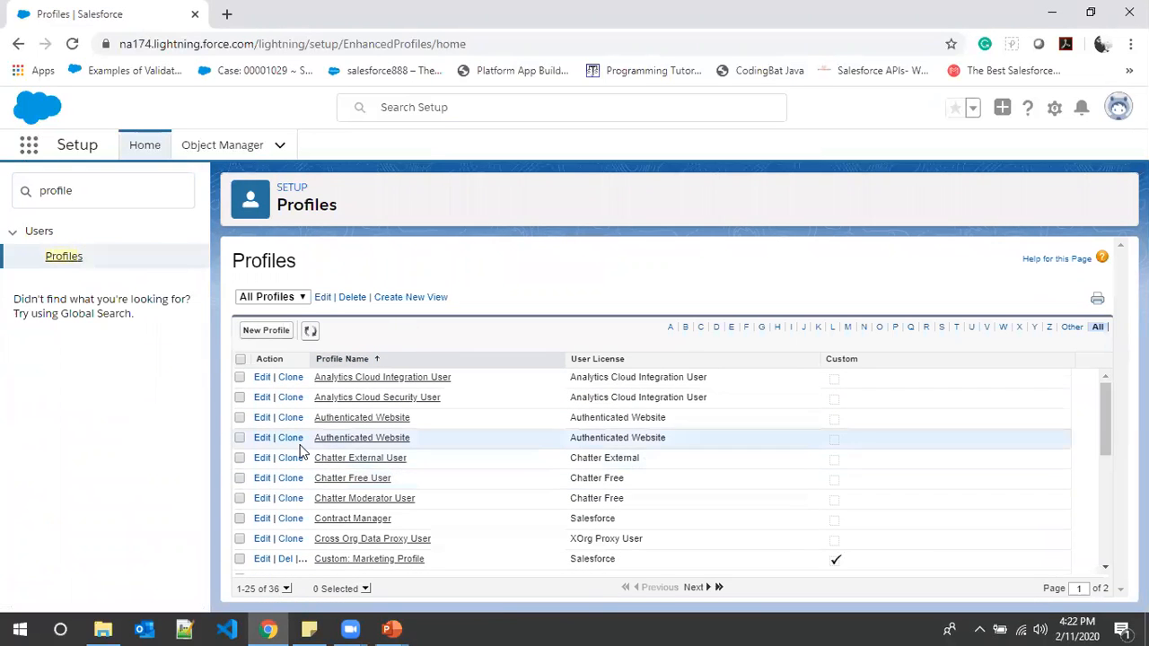
- Filter the profiles to those starting with S and clone Standard Platform User as a new profile named Professor
left_click(941, 328)
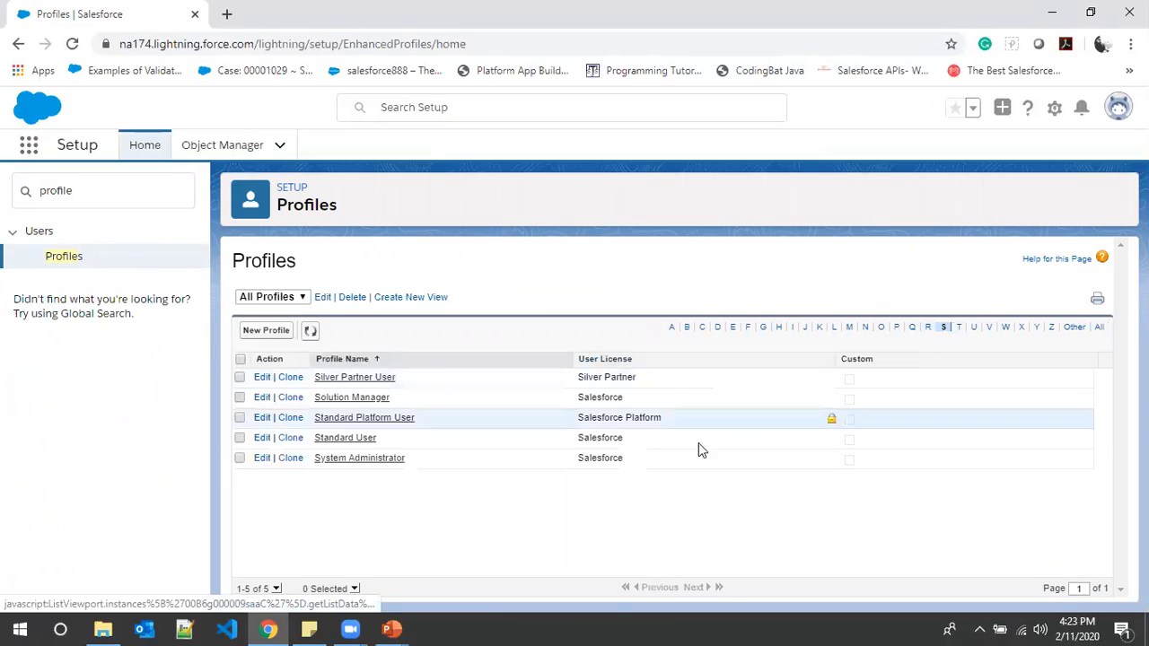
left_click(292, 418)
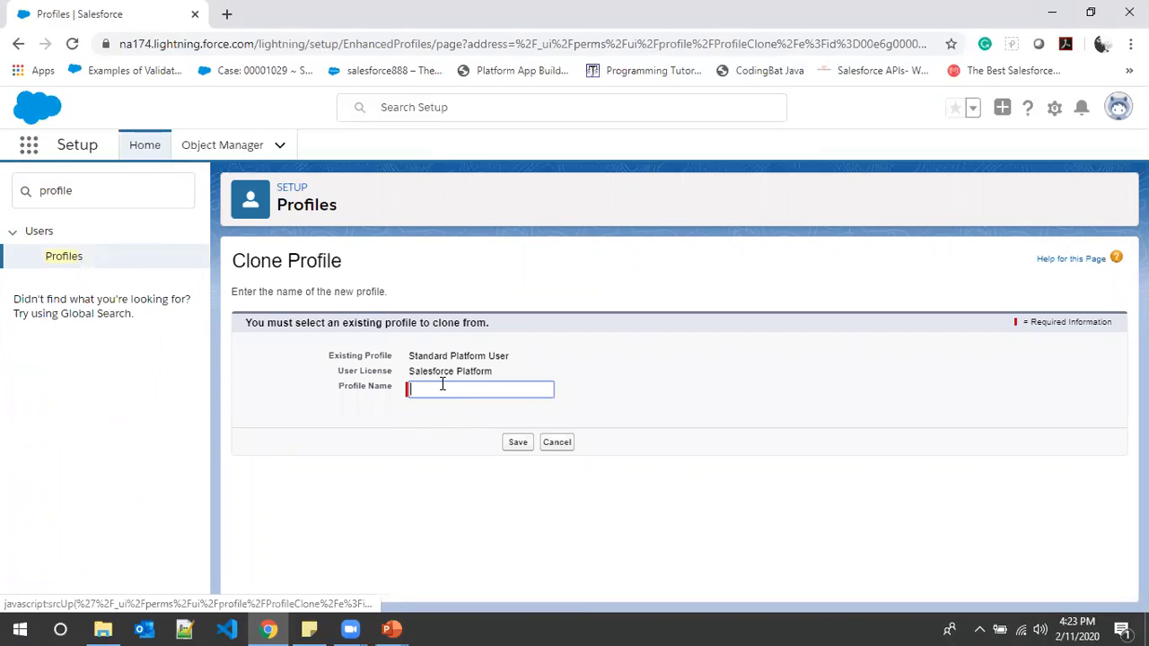
type("Professor")
left_click(514, 444)
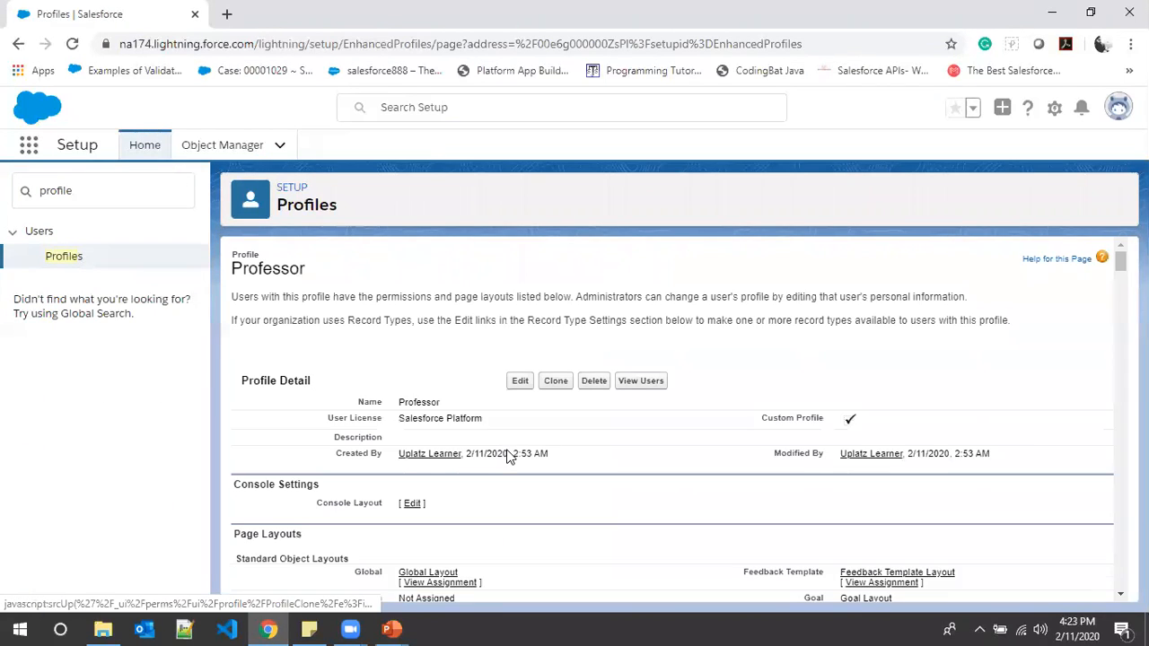
- Look through the Professor profile's details, page layouts, tab settings and record type settings
scroll(504, 455, "down", 2)
scroll(504, 455, "up", 2)
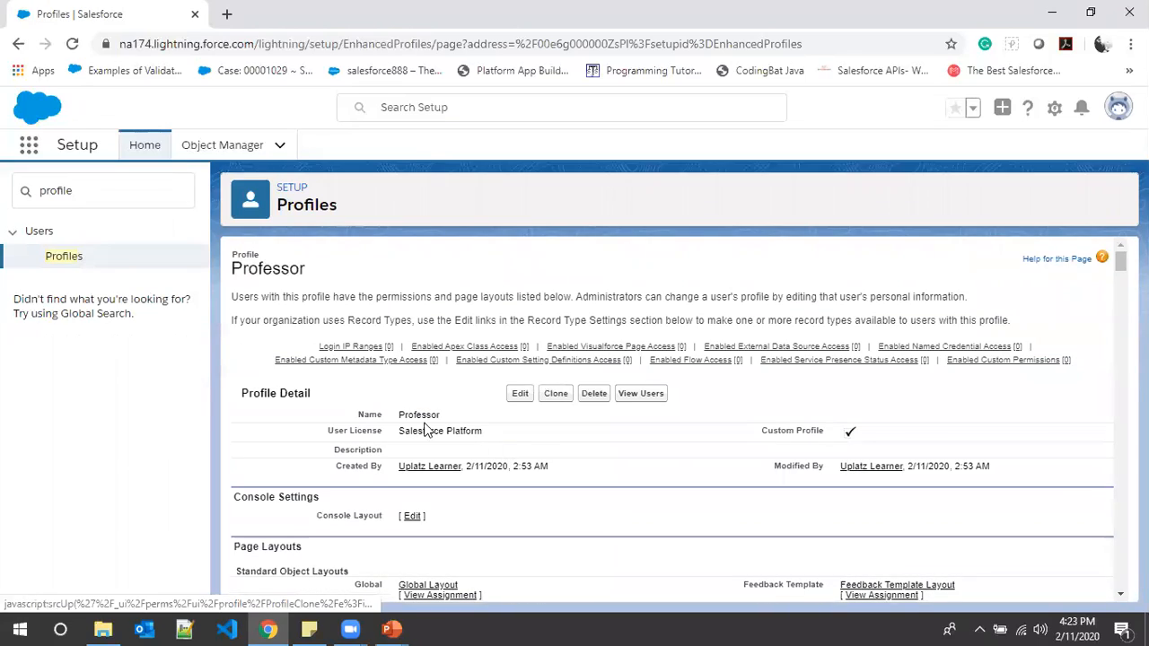
scroll(597, 489, "down", 5)
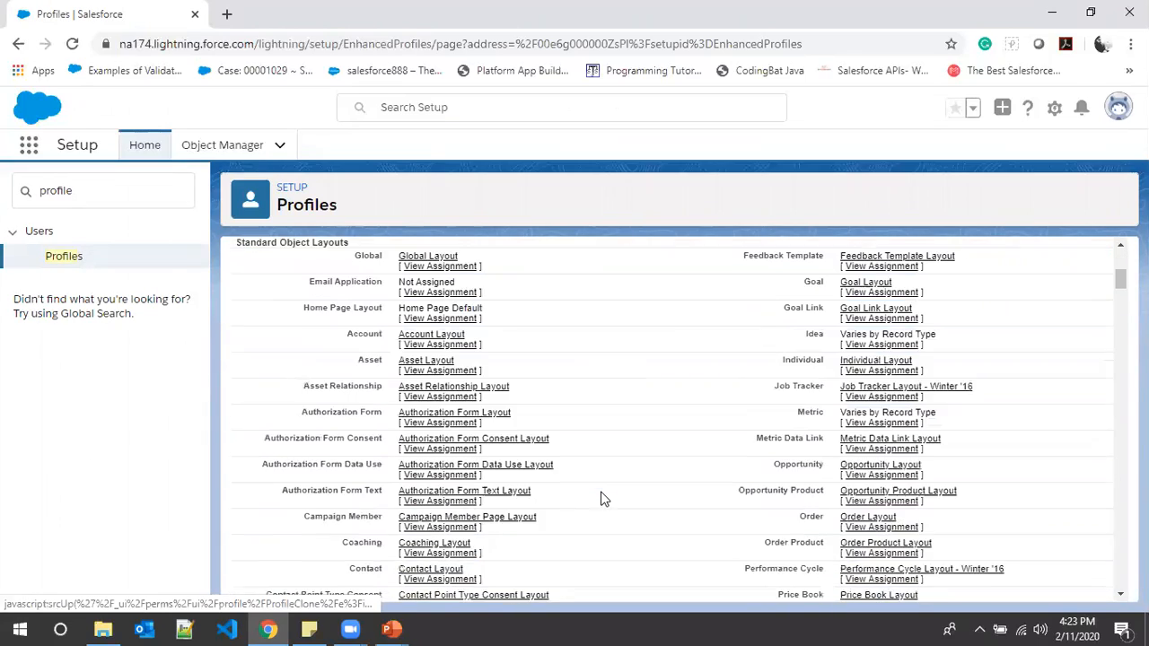
scroll(602, 486, "down", 18)
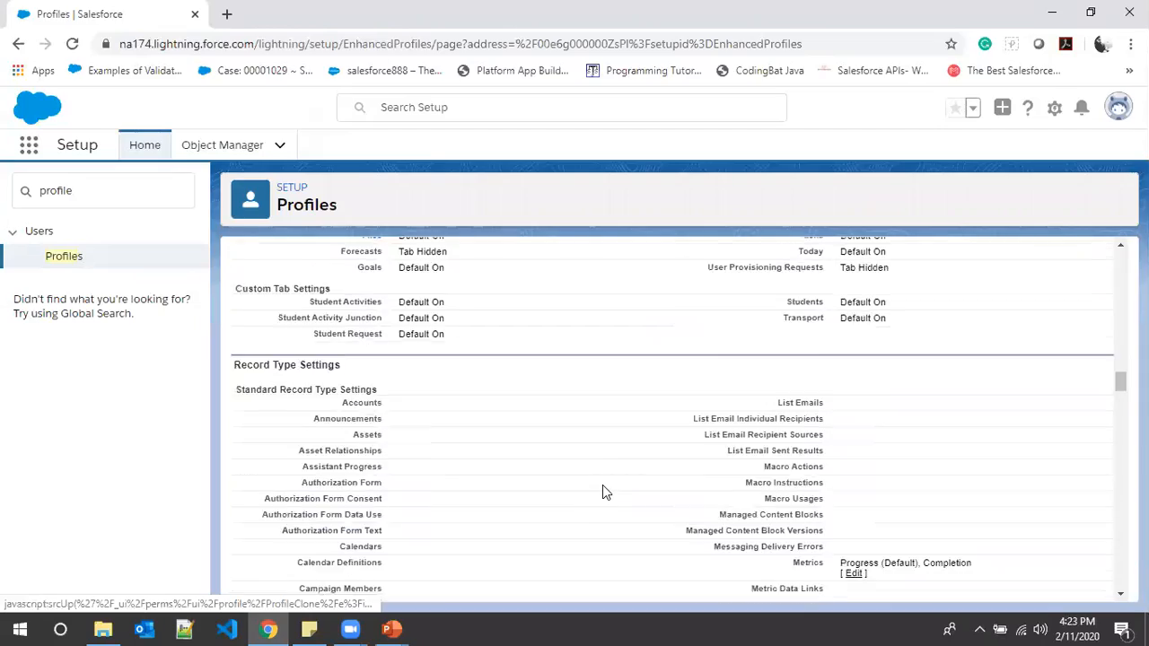
scroll(602, 482, "down", 12)
scroll(611, 484, "up", 11)
scroll(610, 484, "up", 20)
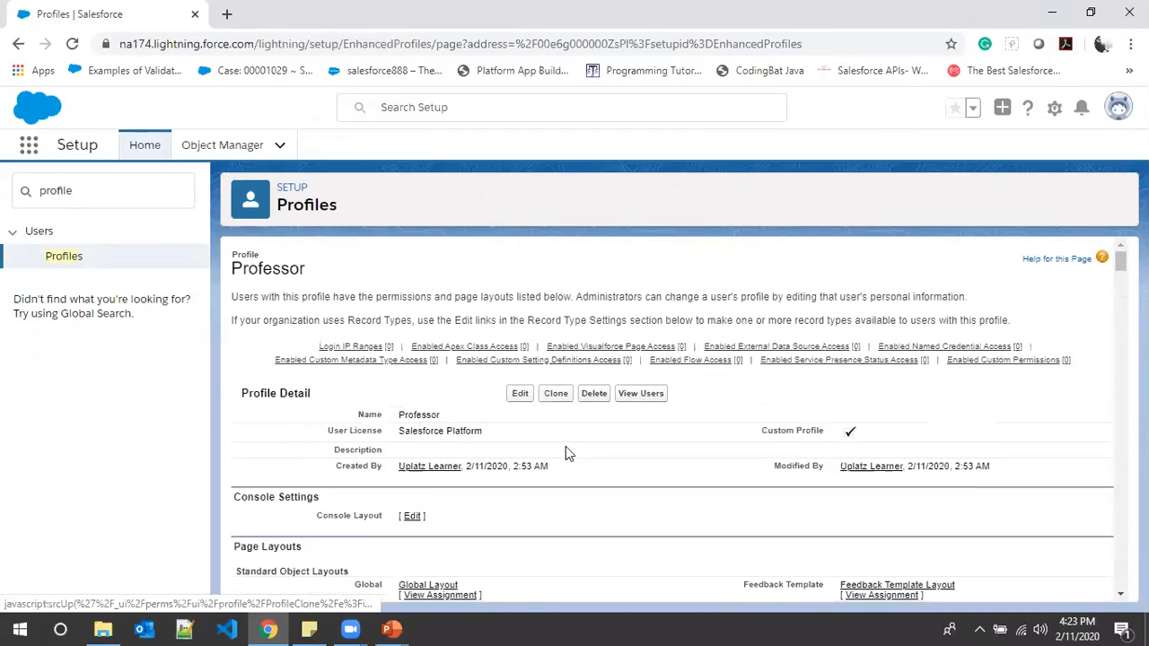
- Open the Professor profile for editing, review its standard and custom object permissions, and save it without changes
left_click(522, 397)
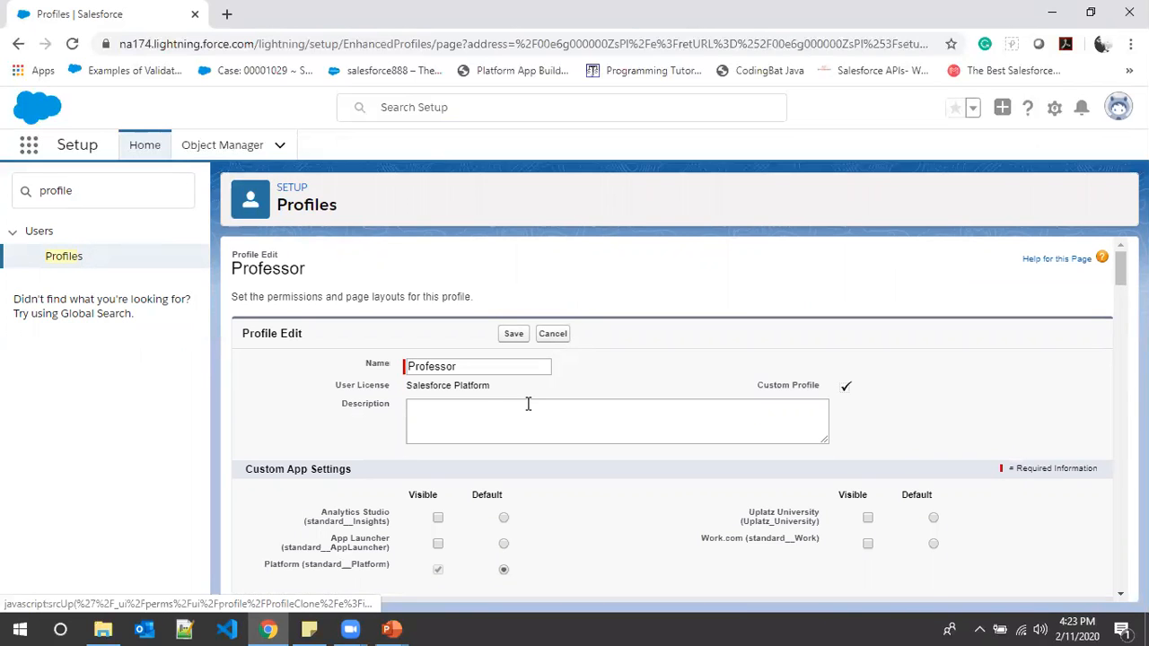
scroll(528, 410, "down", 20)
scroll(525, 412, "down", 10)
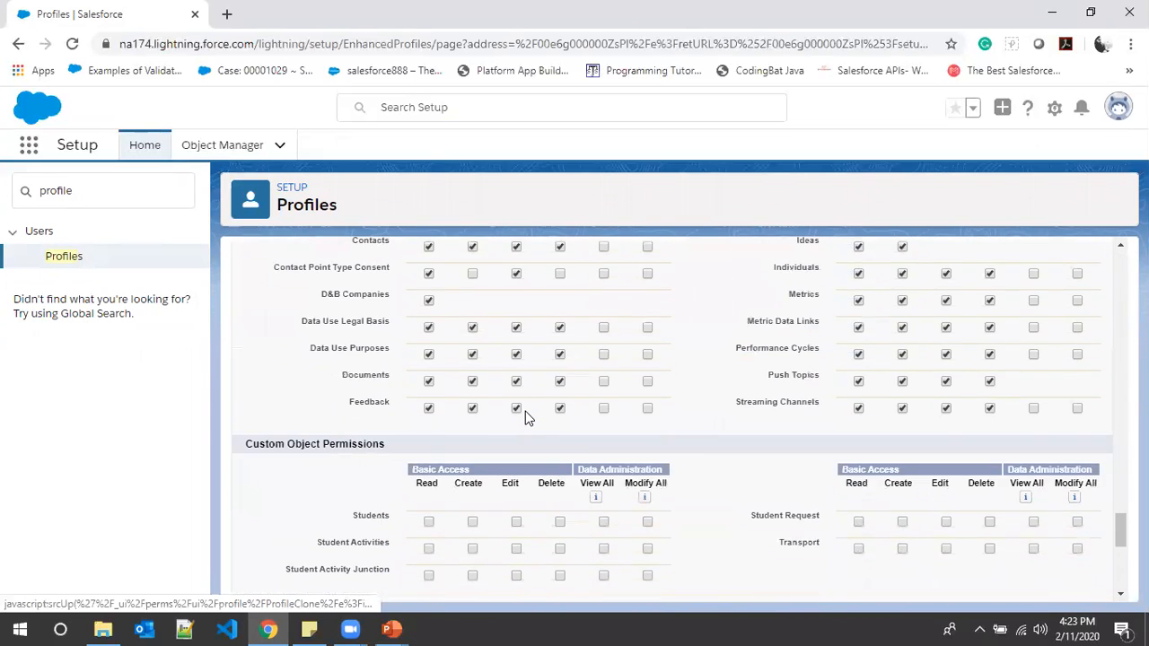
scroll(526, 413, "up", 5)
scroll(526, 413, "down", 3)
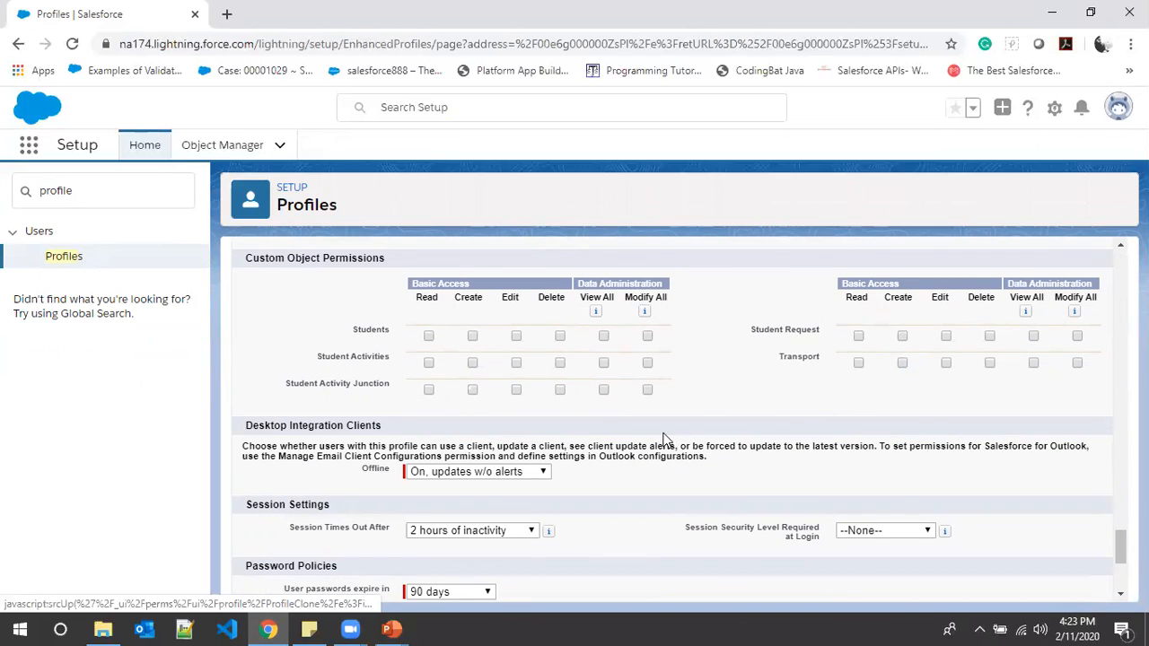
scroll(855, 438, "up", 5)
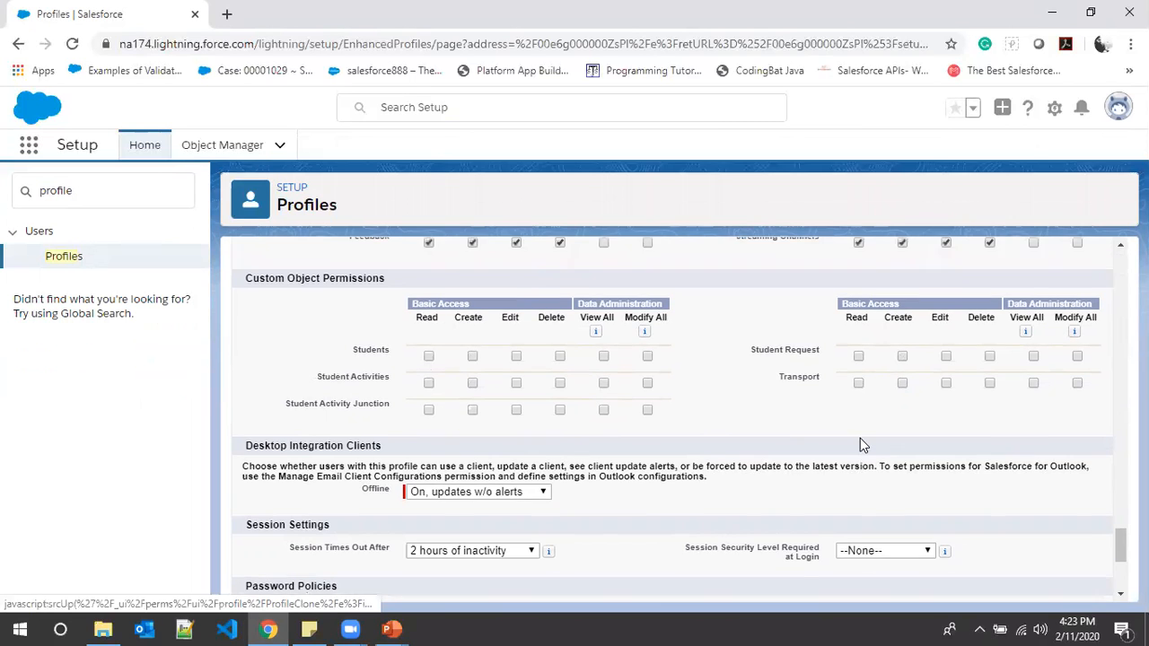
scroll(855, 439, "down", 6)
scroll(856, 439, "up", 1)
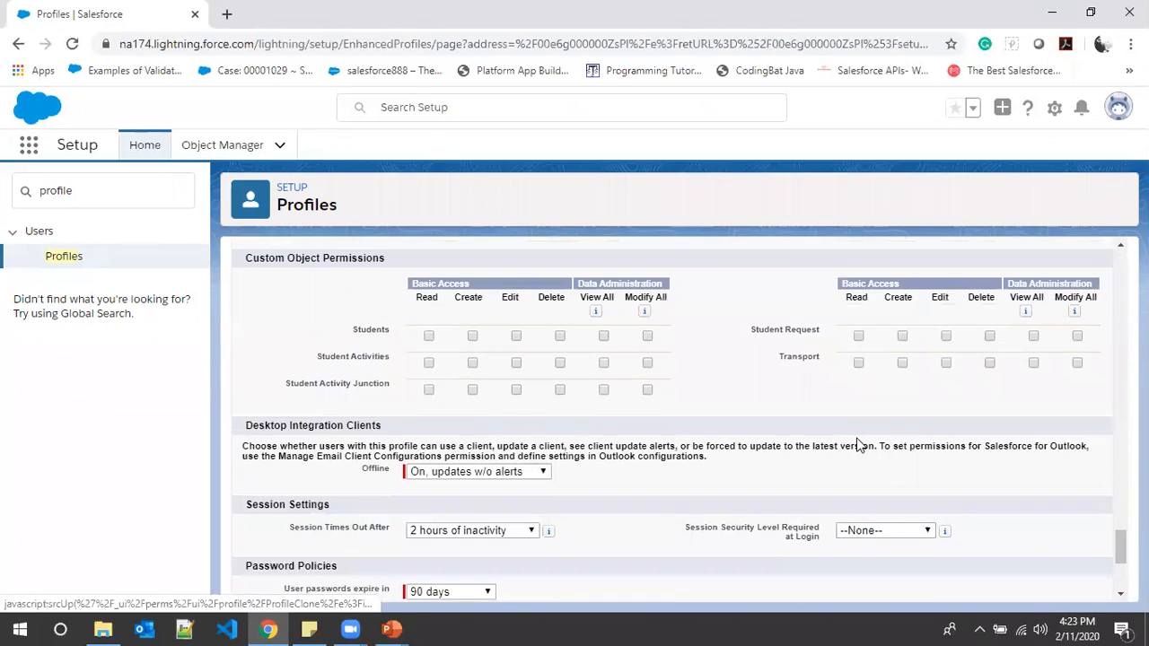
scroll(855, 438, "up", 20)
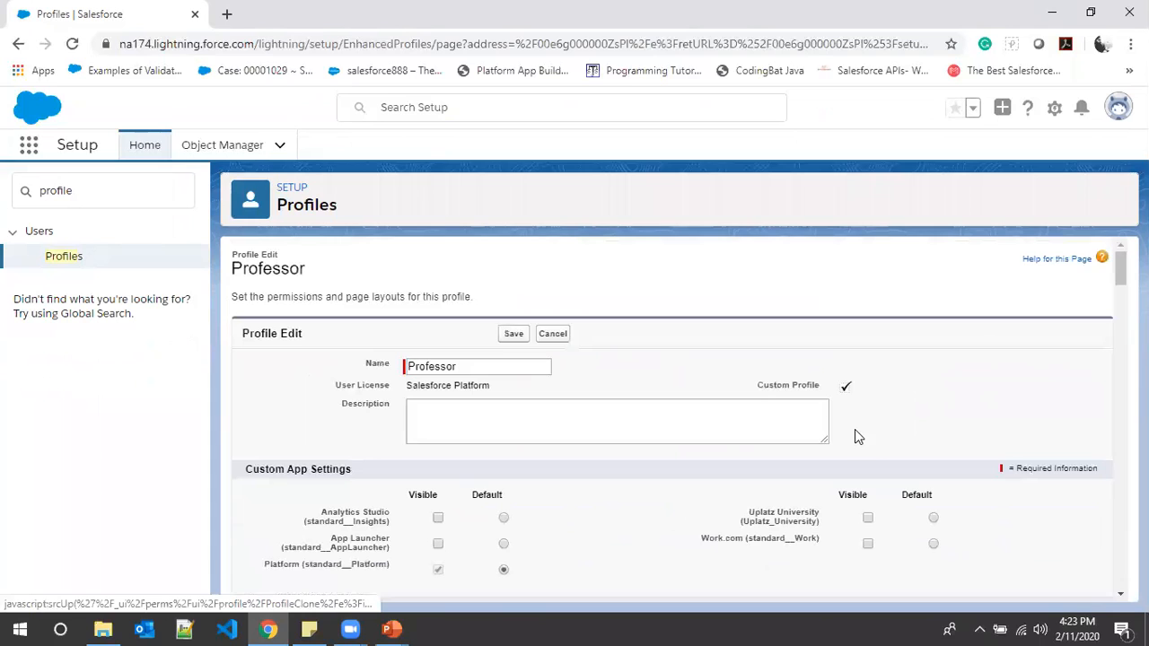
left_click(513, 334)
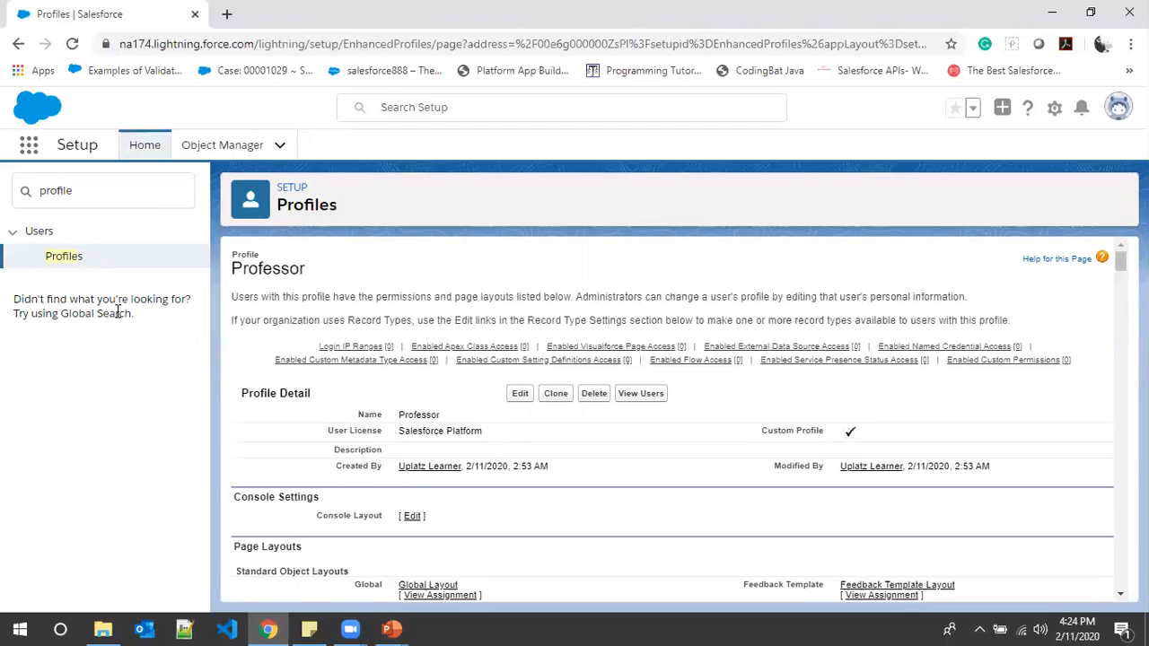
- Return to the profile list, clone the Standard User profile as Student, and look over the new profile's page
left_click(75, 260)
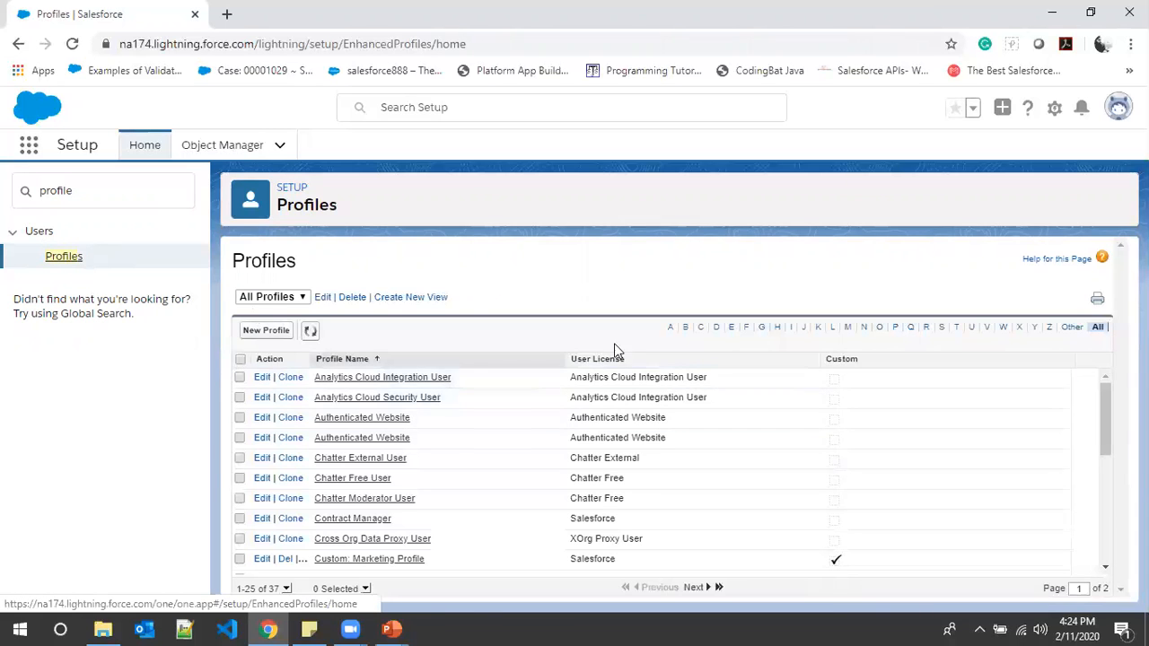
left_click(944, 329)
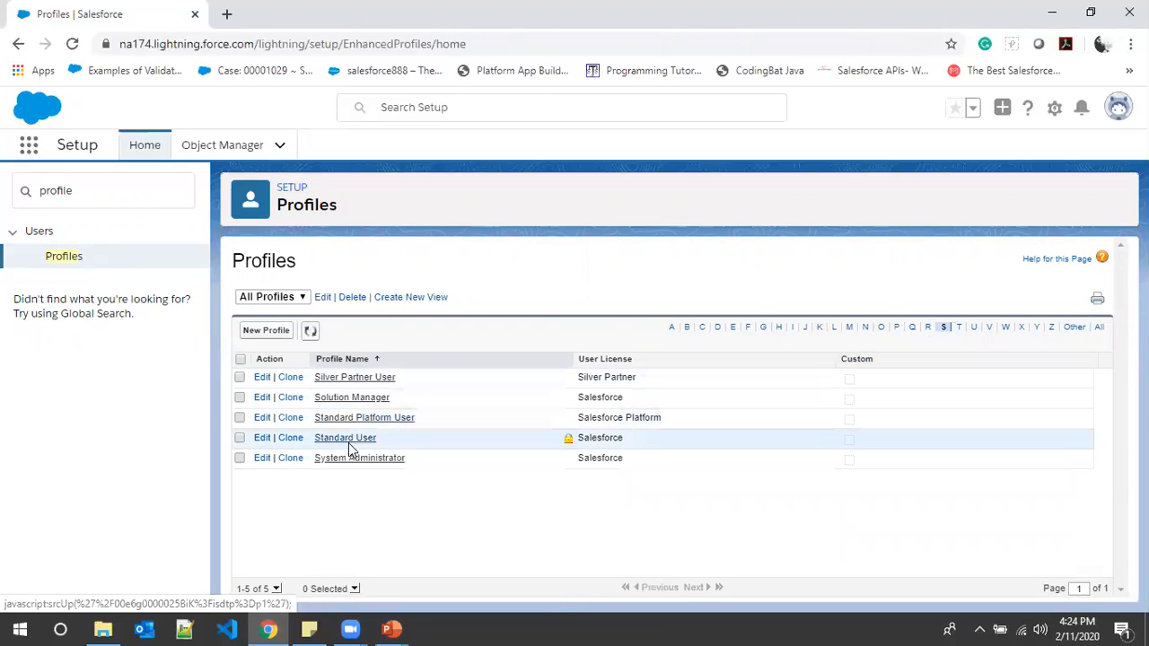
left_click(294, 438)
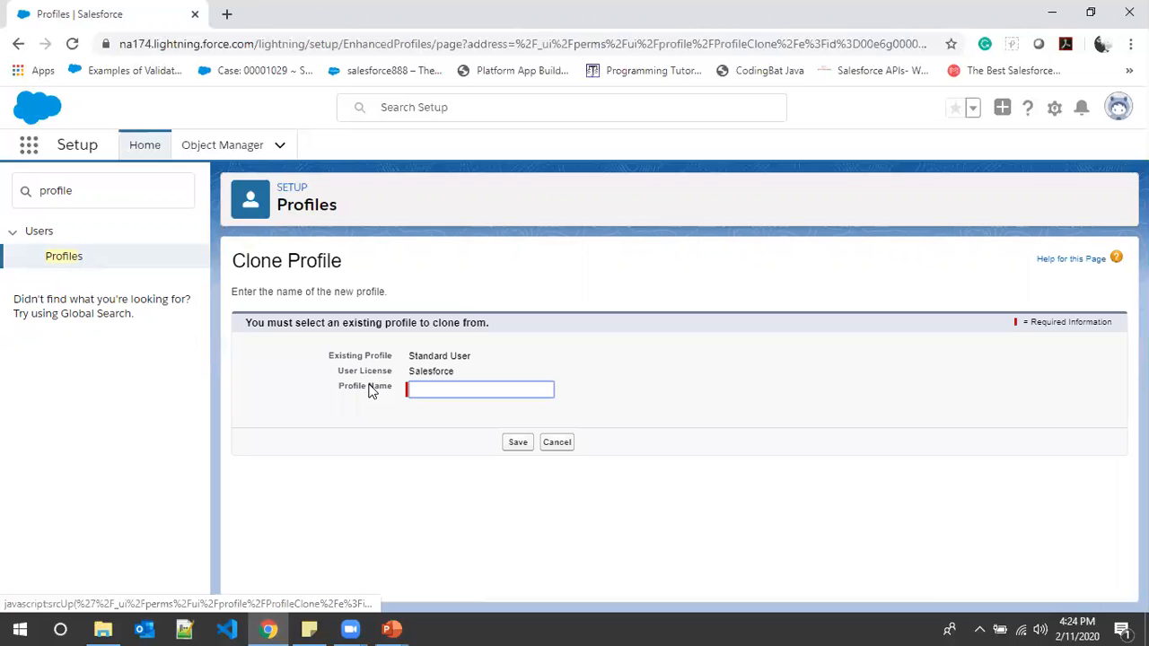
left_click(418, 388)
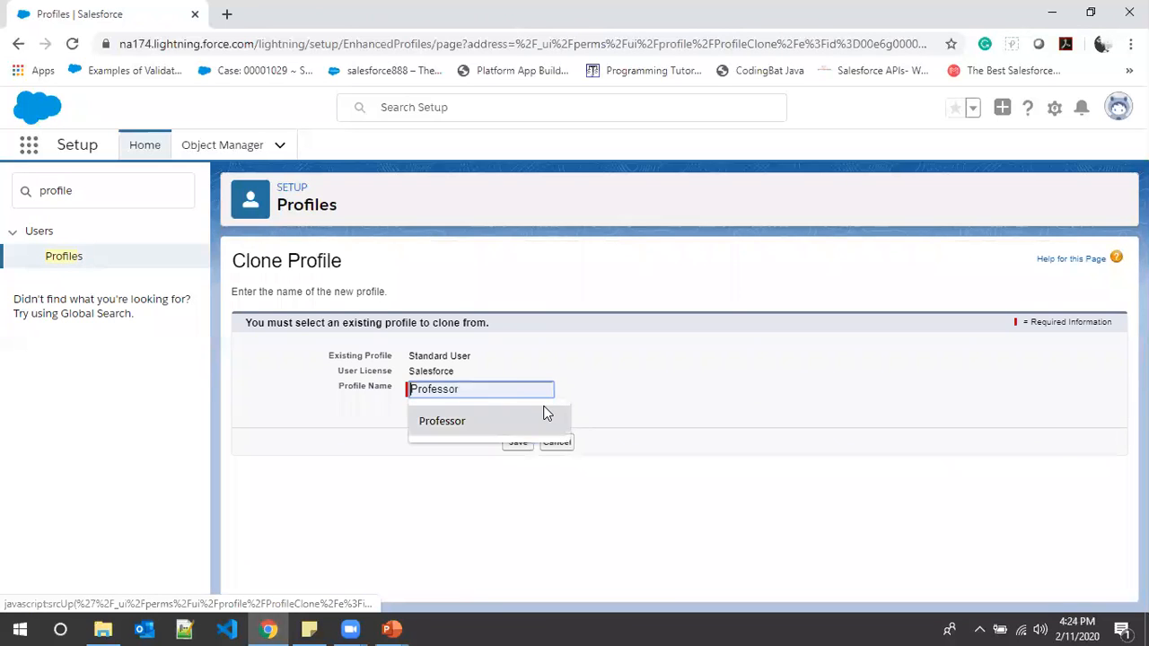
type("S")
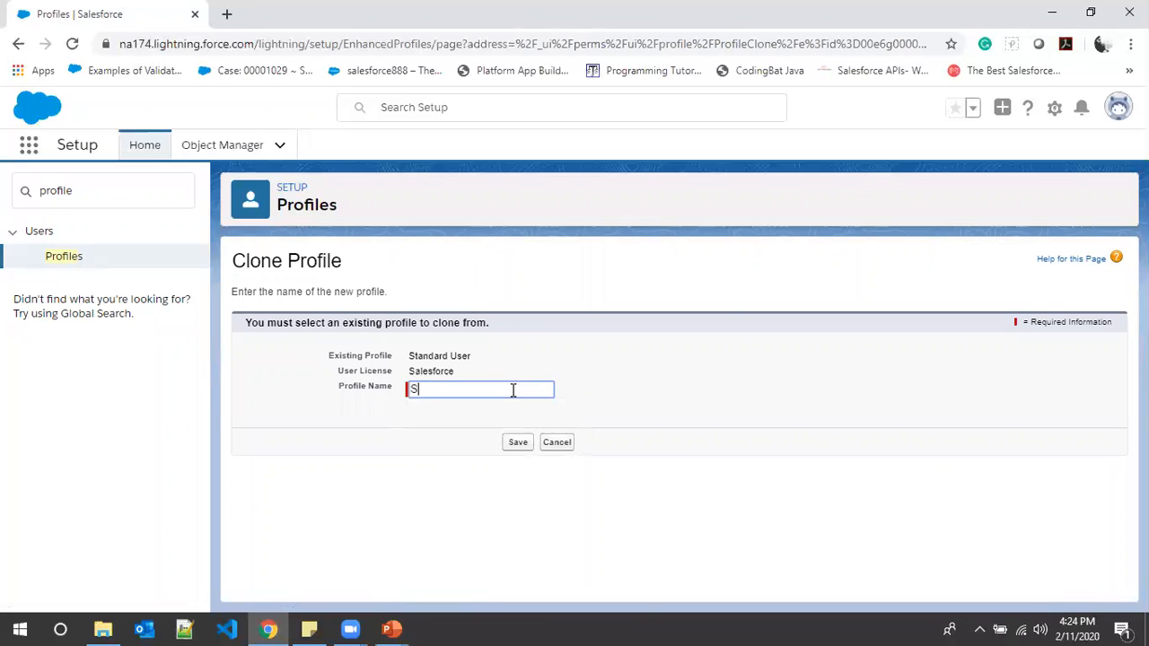
type("tudent")
left_click(519, 443)
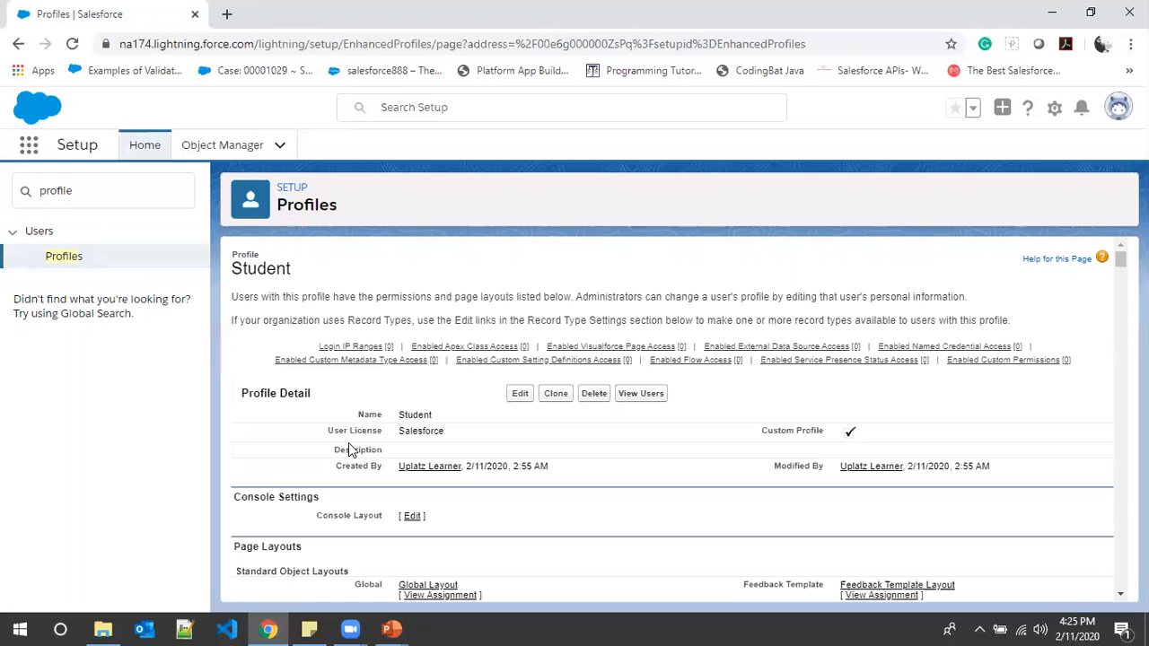
scroll(435, 395, "down", 2)
scroll(435, 399, "down", 5)
scroll(436, 392, "up", 7)
- Return to the profile list and check the custom profiles among those starting with P and with S
left_click(68, 260)
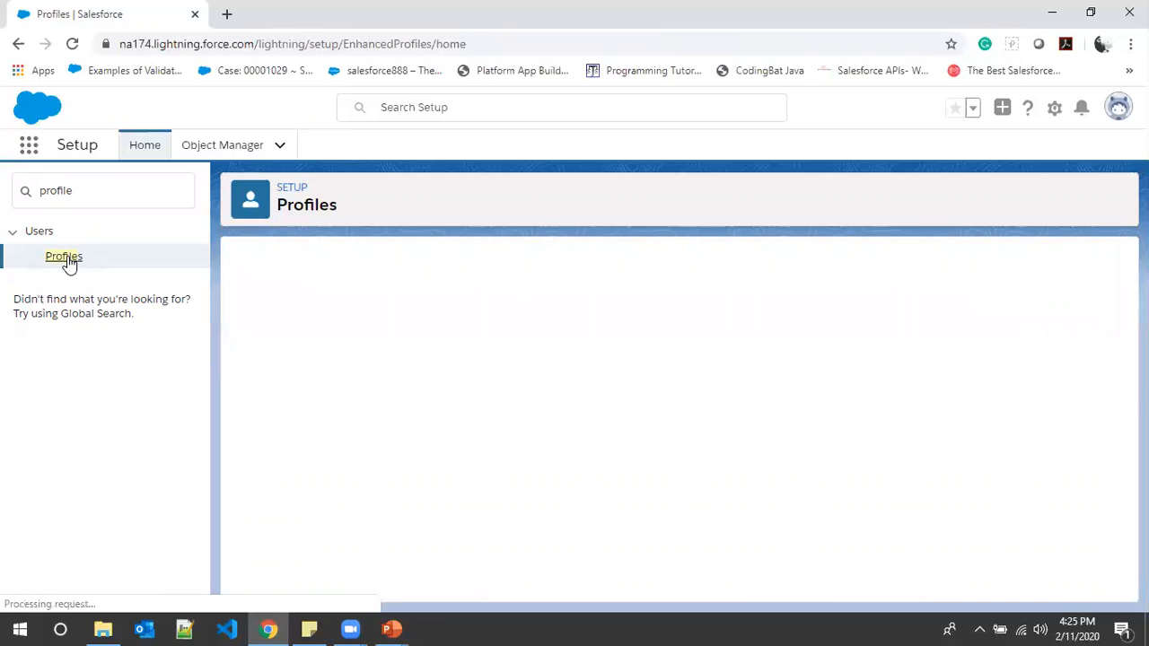
scroll(398, 430, "down", 3)
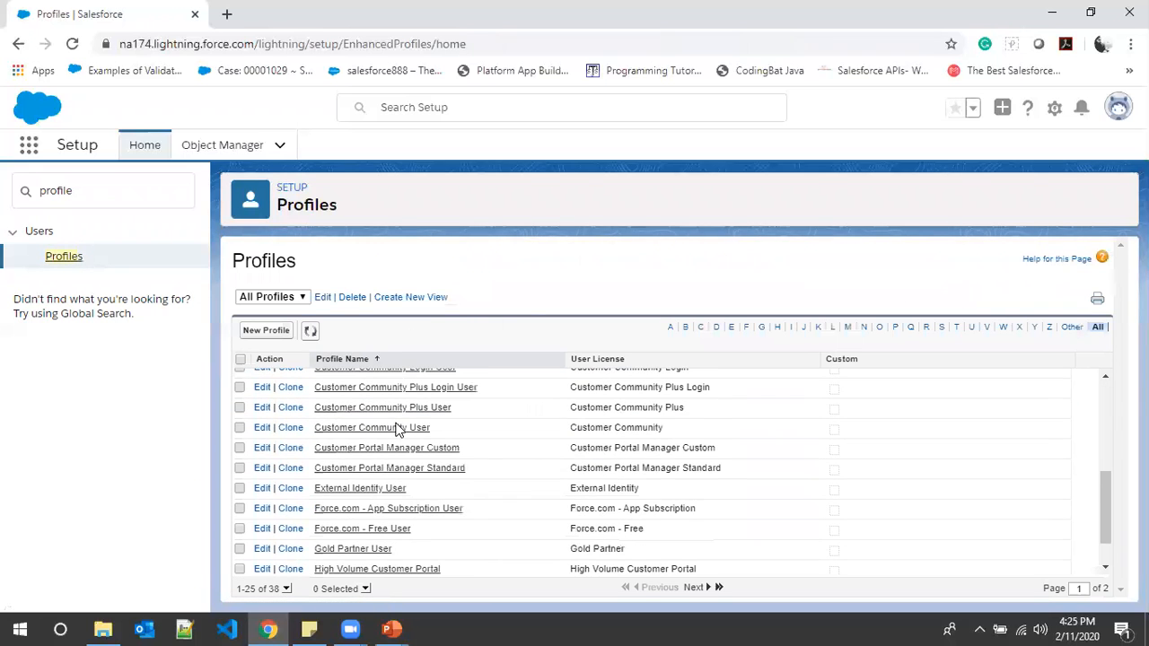
scroll(395, 430, "down", 1)
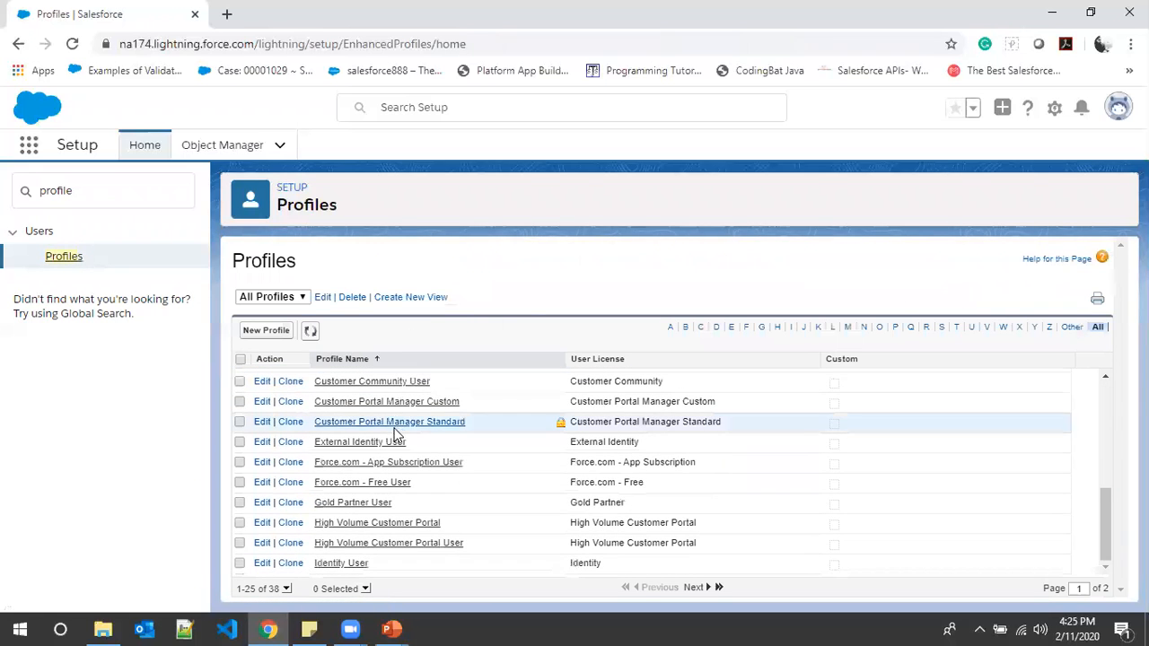
left_click(896, 328)
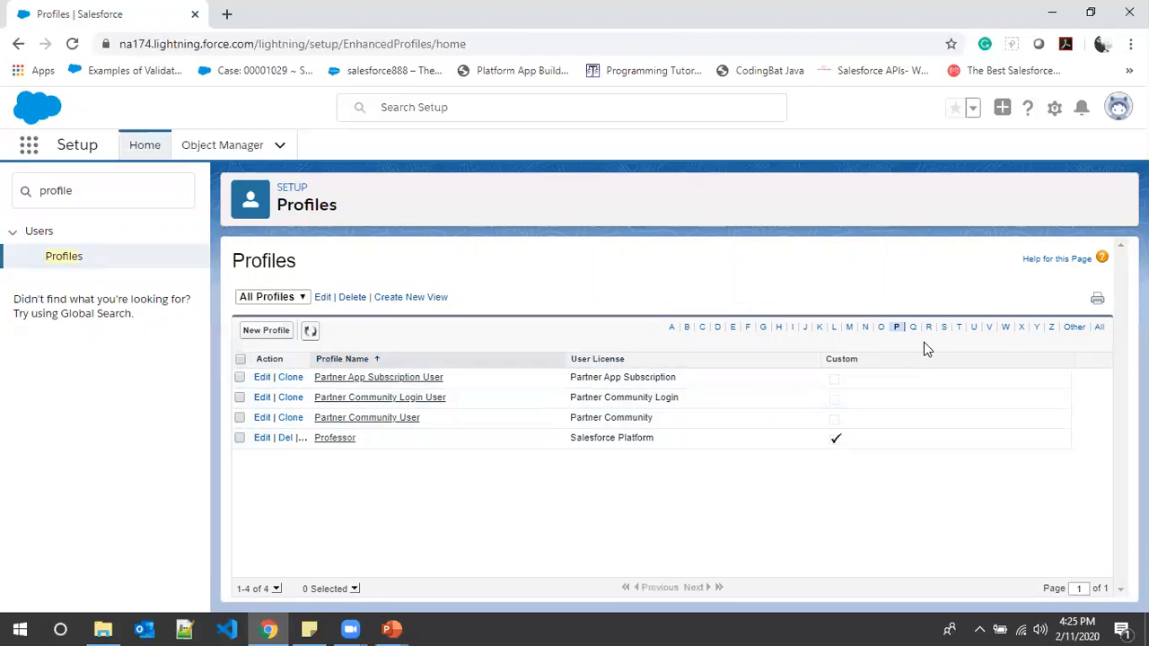
left_click(942, 328)
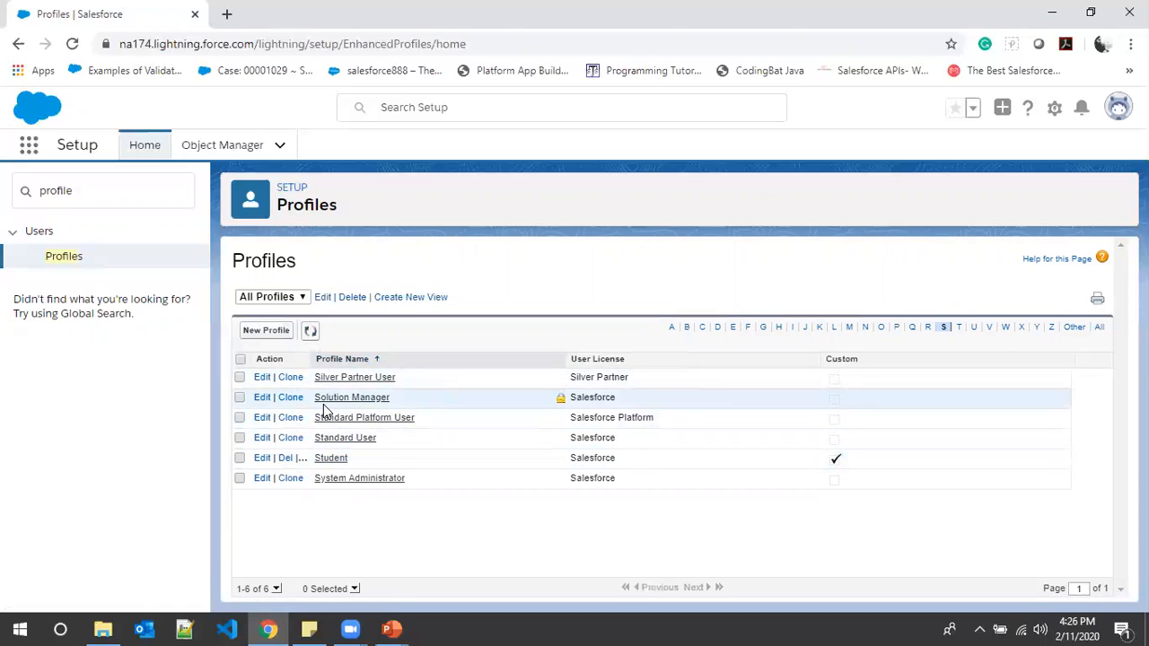
- Switch to the PowerPoint slide show and advance to the "Create Below Profiles" slide
left_click(390, 628)
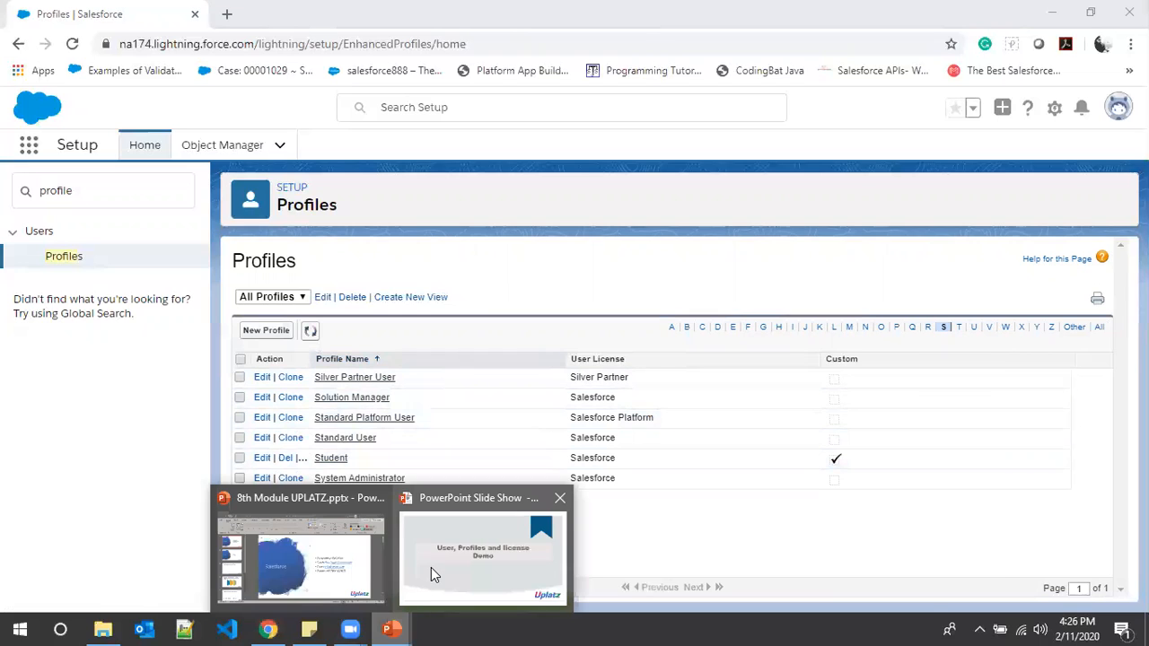
left_click(431, 574)
key("Right")
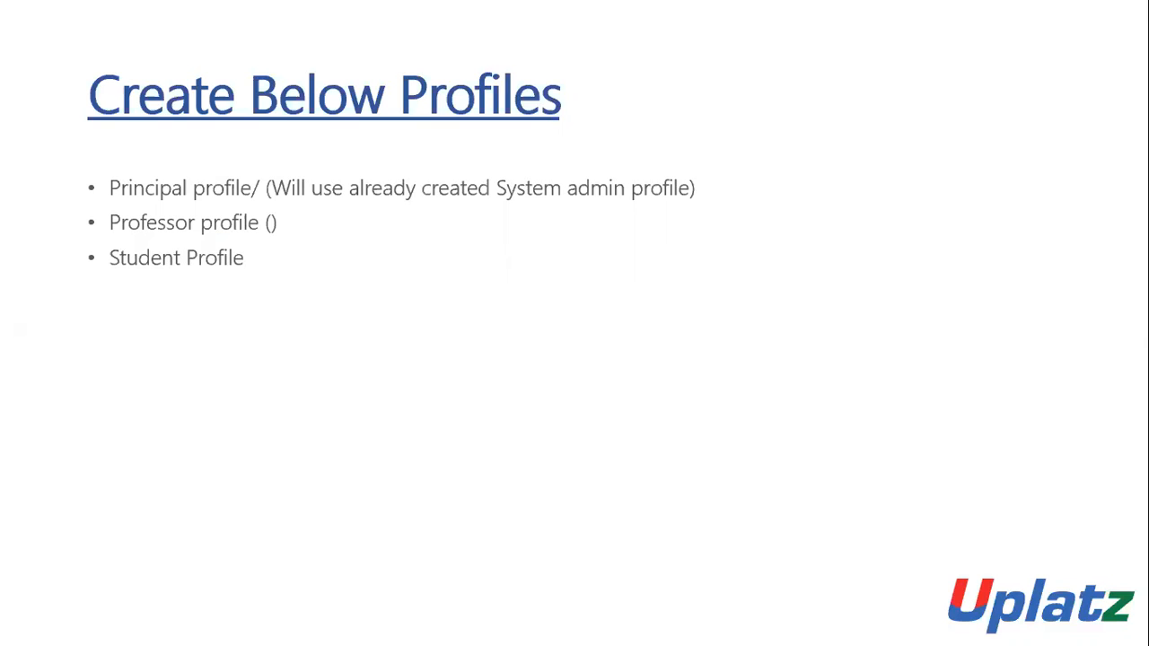
key("Right")
key("Left")
key("super")
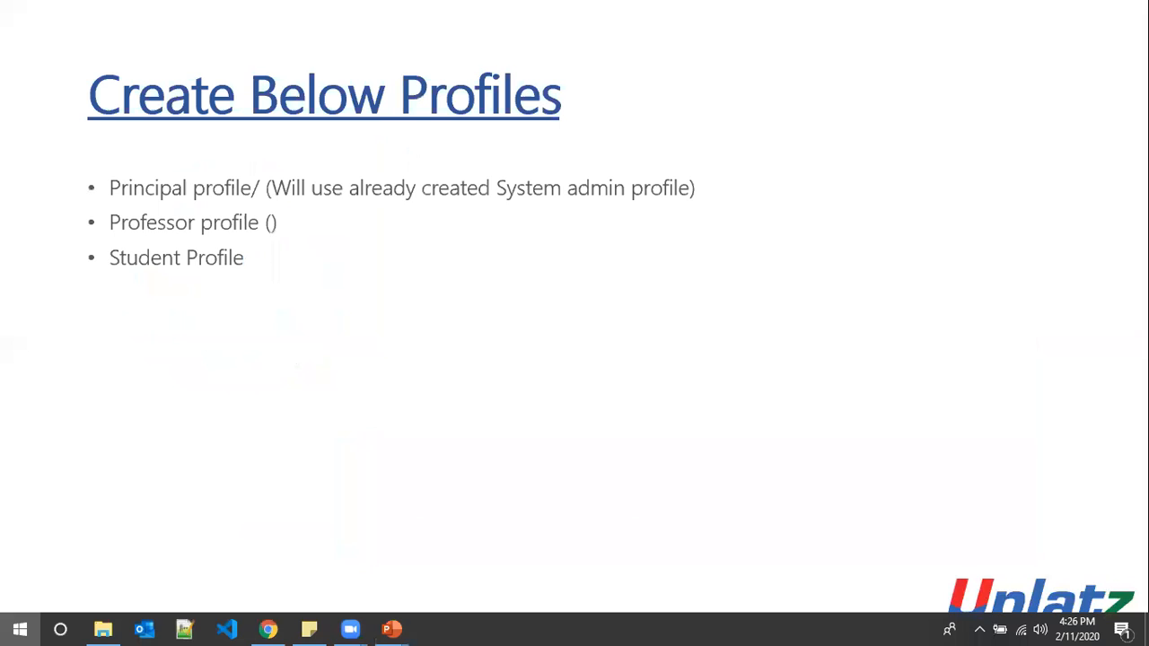
- Switch to Salesforce Setup in Chrome and start a new user from the Users page
left_click(269, 629)
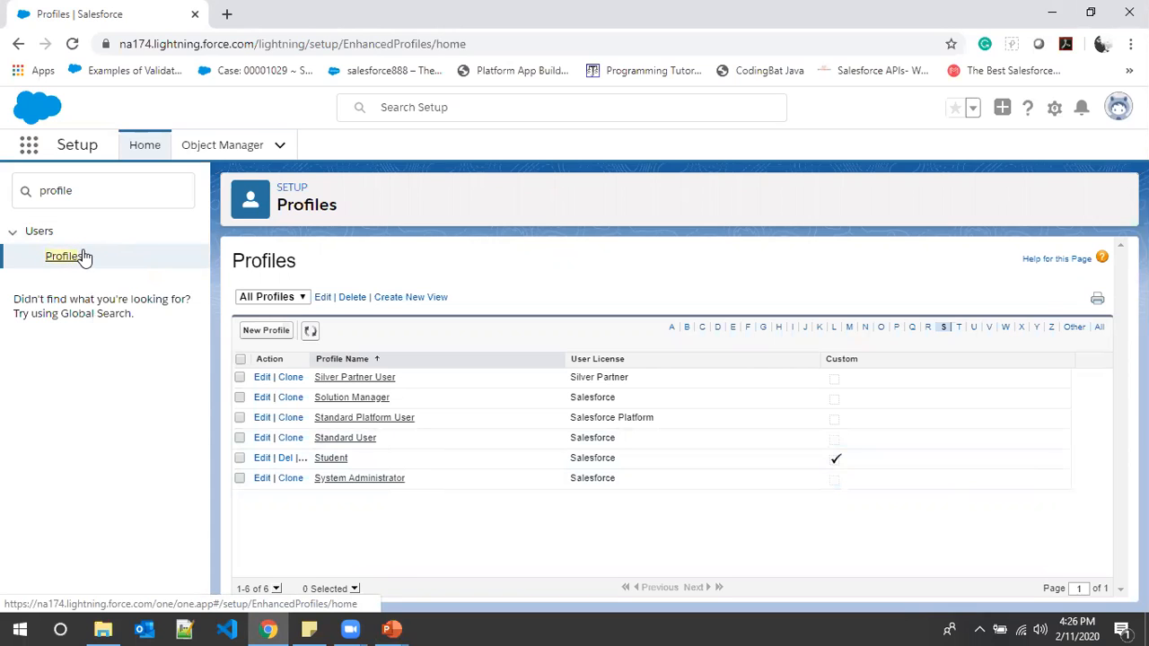
left_click_drag(113, 199, 2, 171)
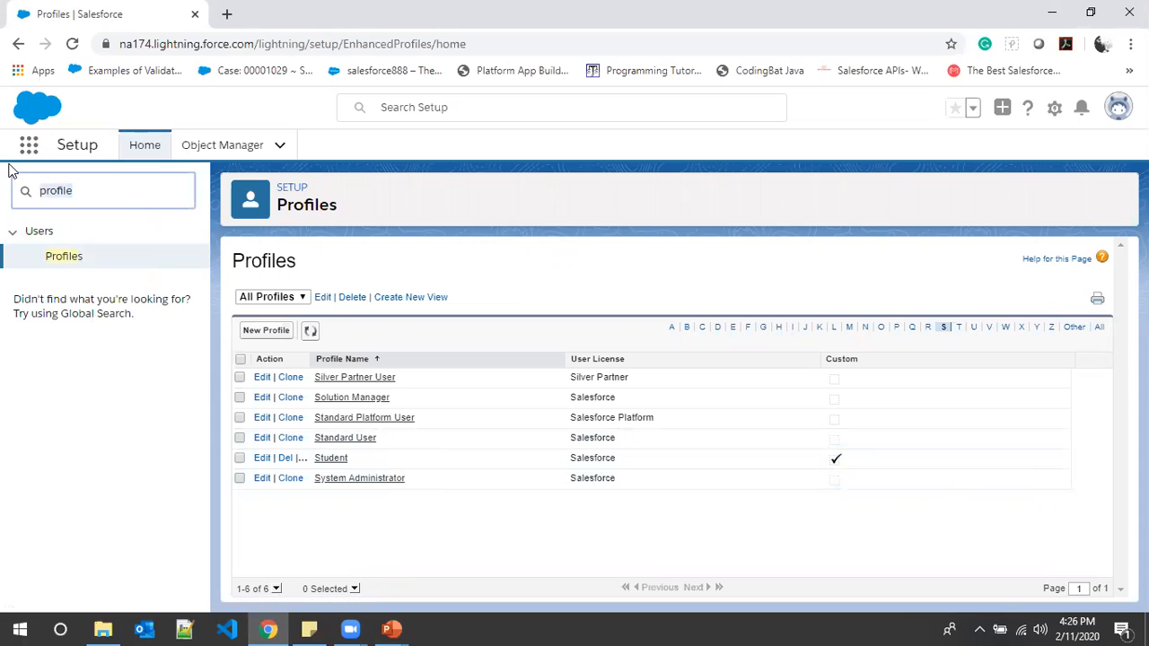
type("user")
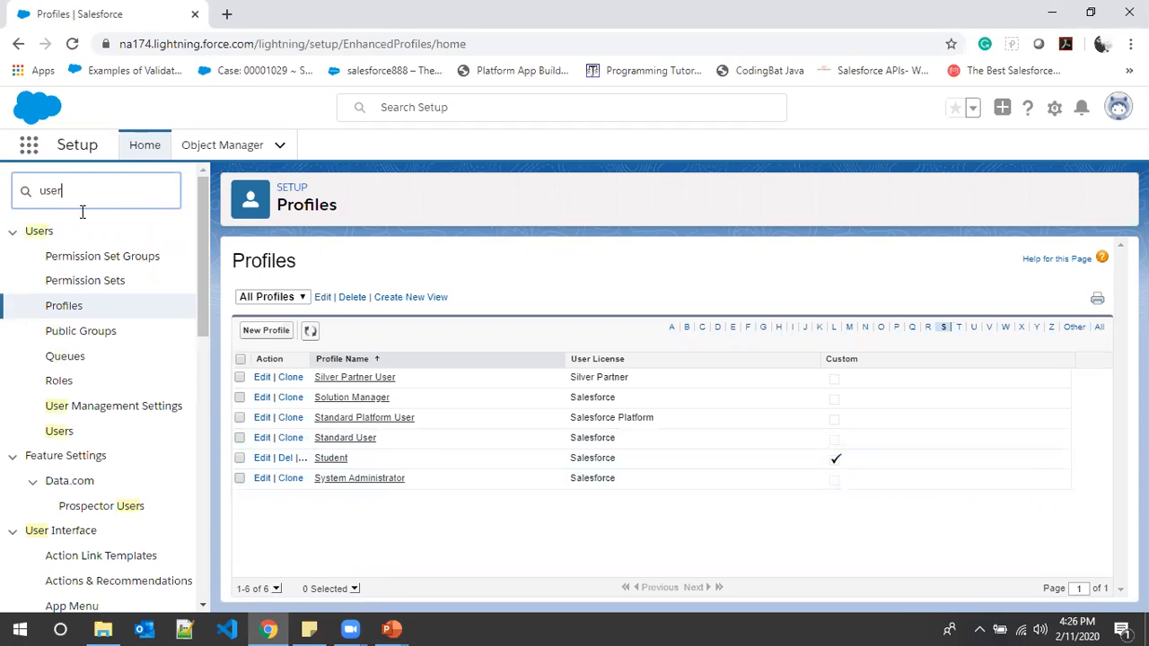
left_click(61, 431)
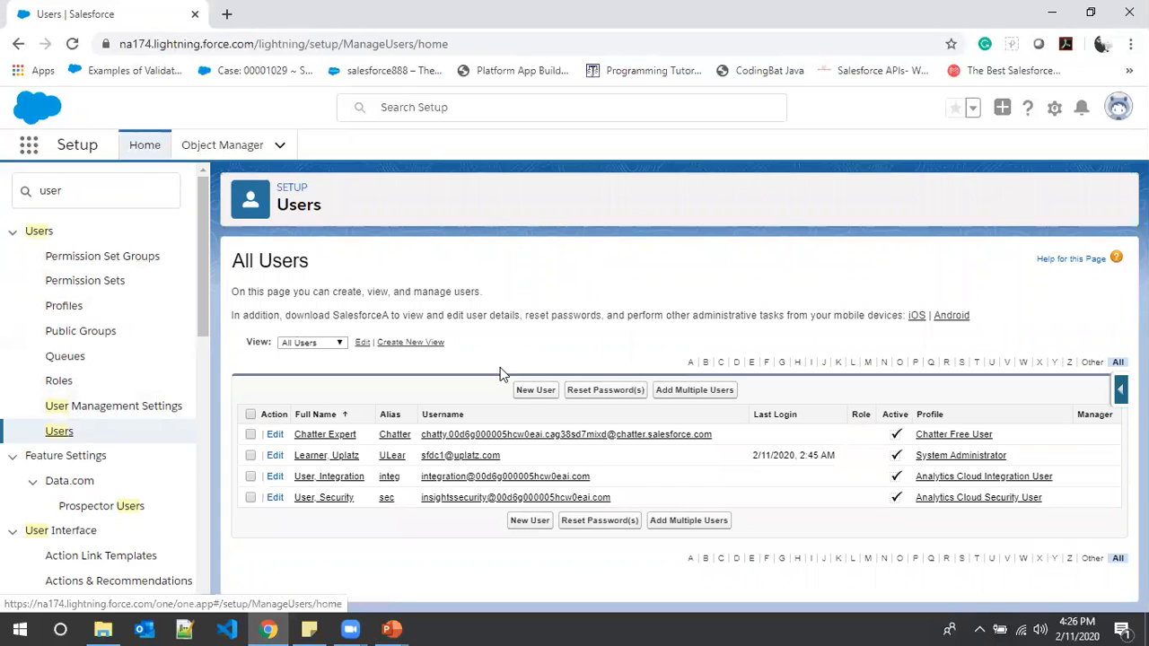
left_click(529, 389)
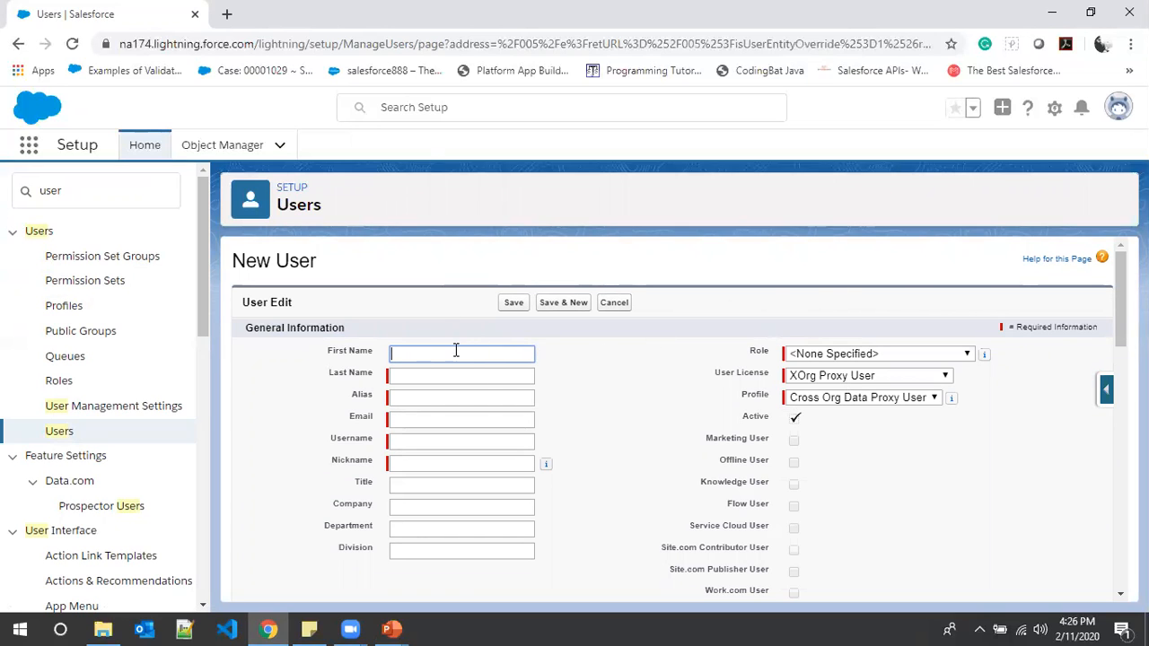
- Set the new user's first name to CSE and last name to Professor, accepting the suggested alias
scroll(418, 350, "down", 1)
left_click(423, 268)
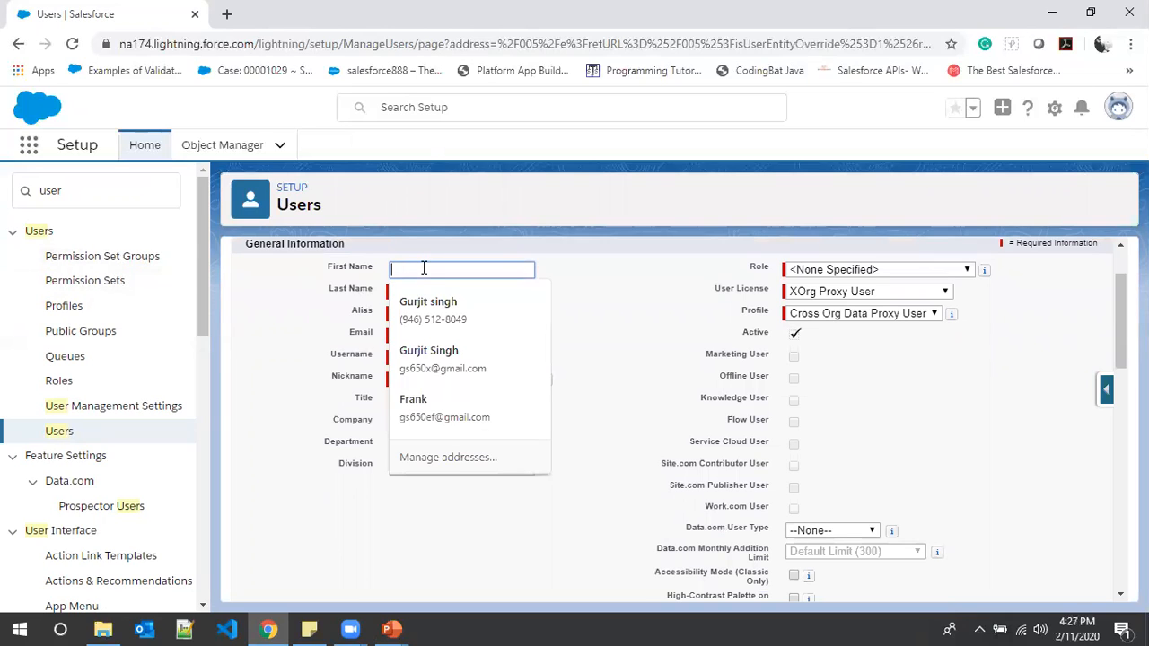
left_click(631, 277)
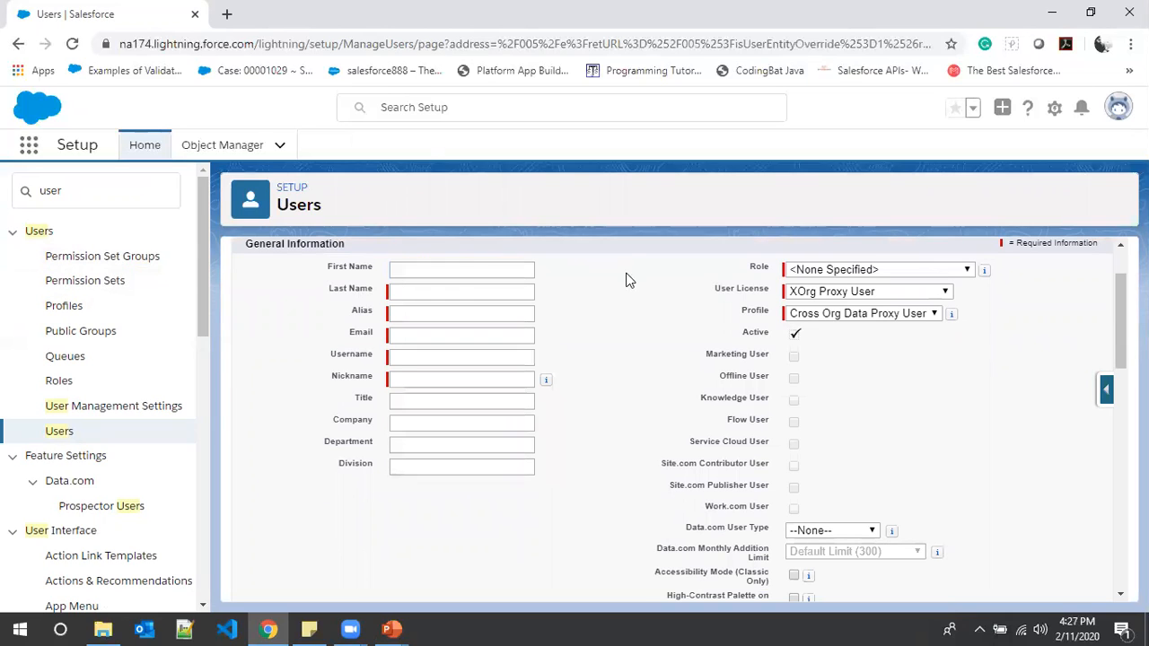
left_click(472, 269)
type("CSE")
key("Tab")
type("Professor")
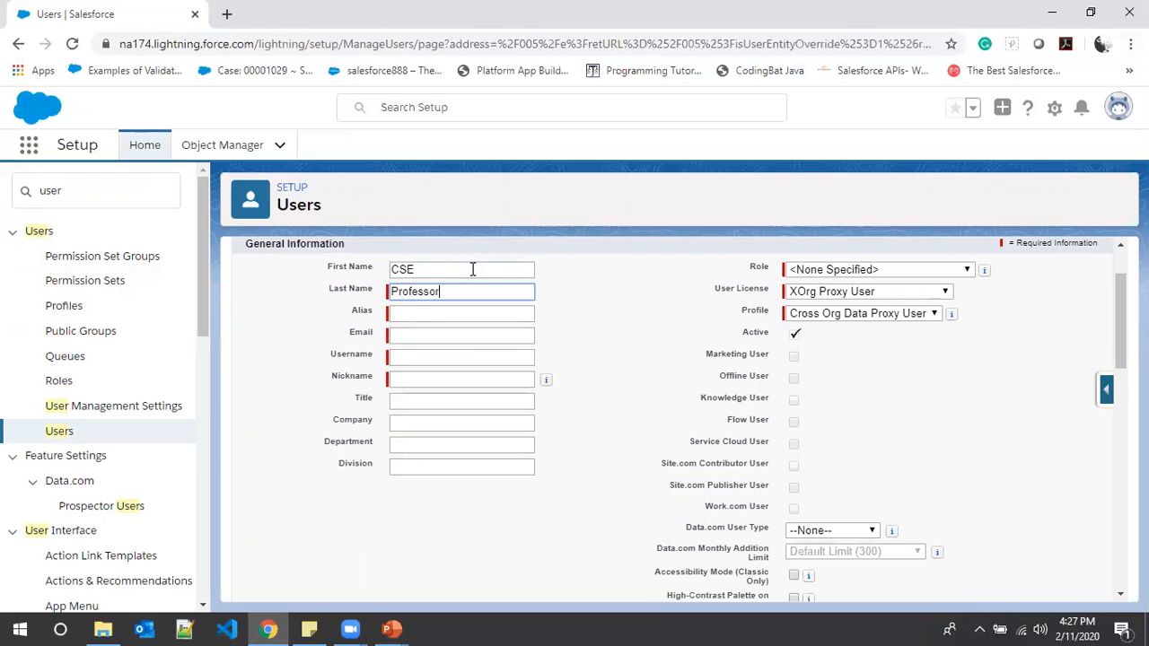
key("Tab")
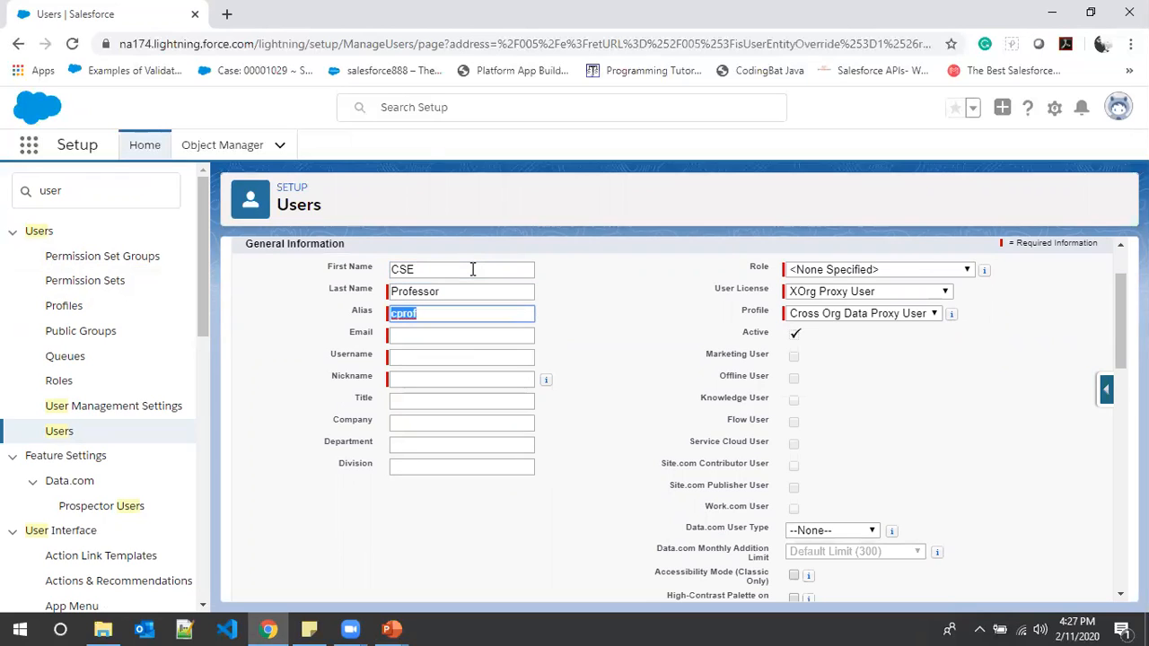
left_click(429, 333)
left_click(650, 341)
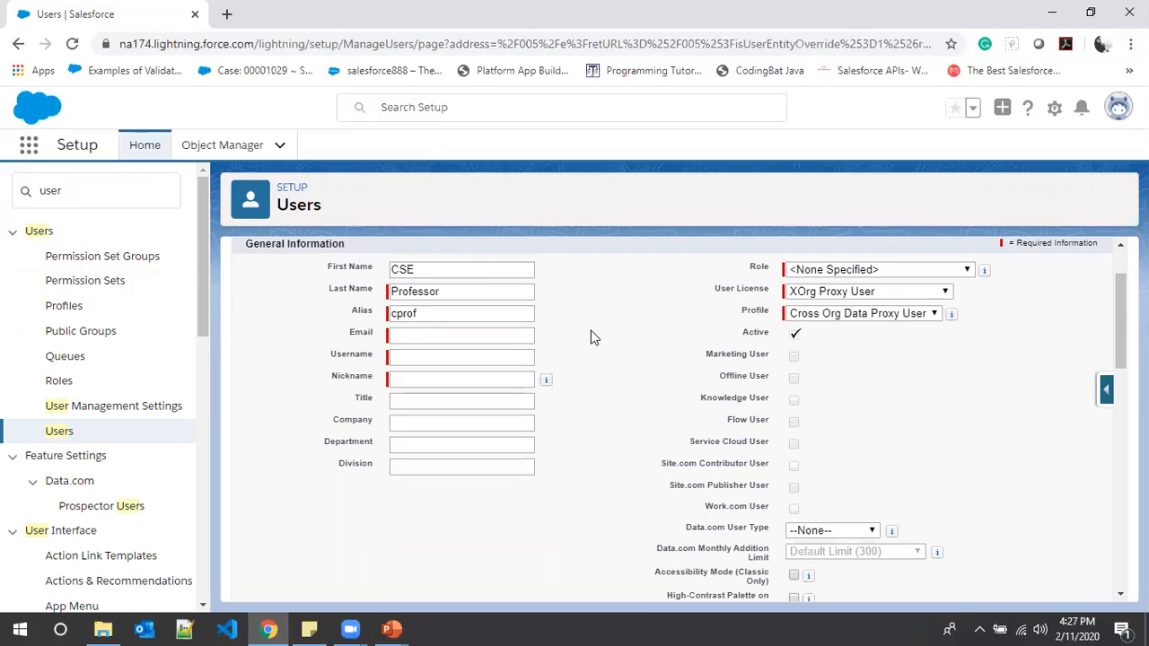
- Enter the CSE Professor user's username in e-mail format on the uplatz.com domain
left_click(433, 355)
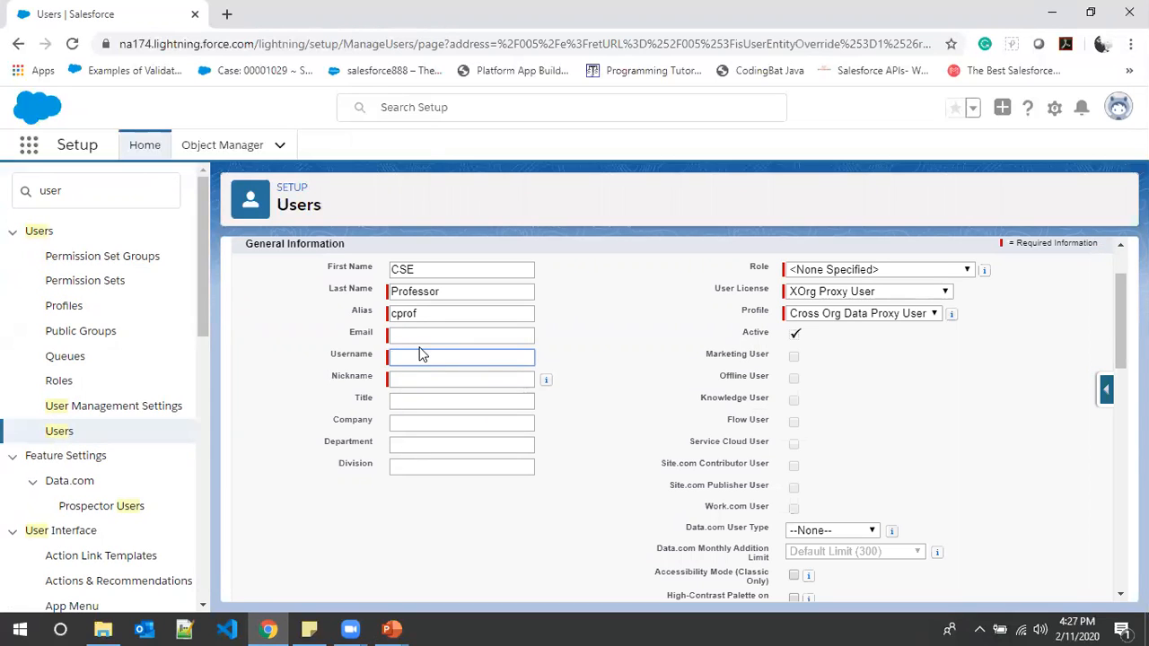
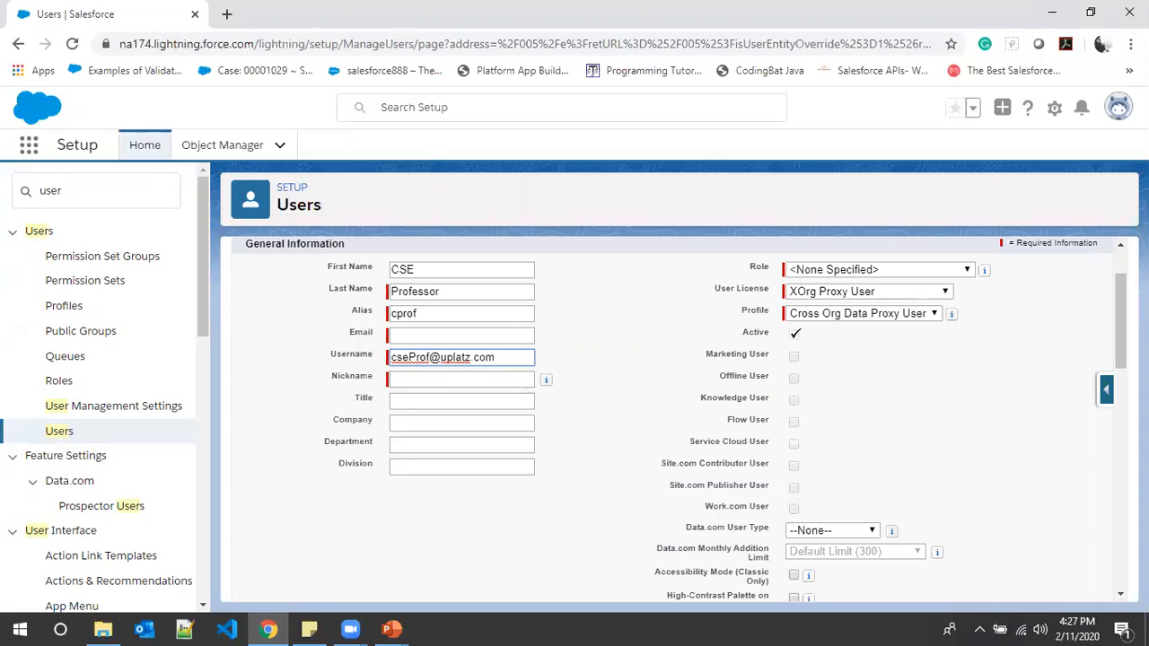
- Fill in the CSE Professor user's e-mail address and copy it for reuse
left_click(466, 335)
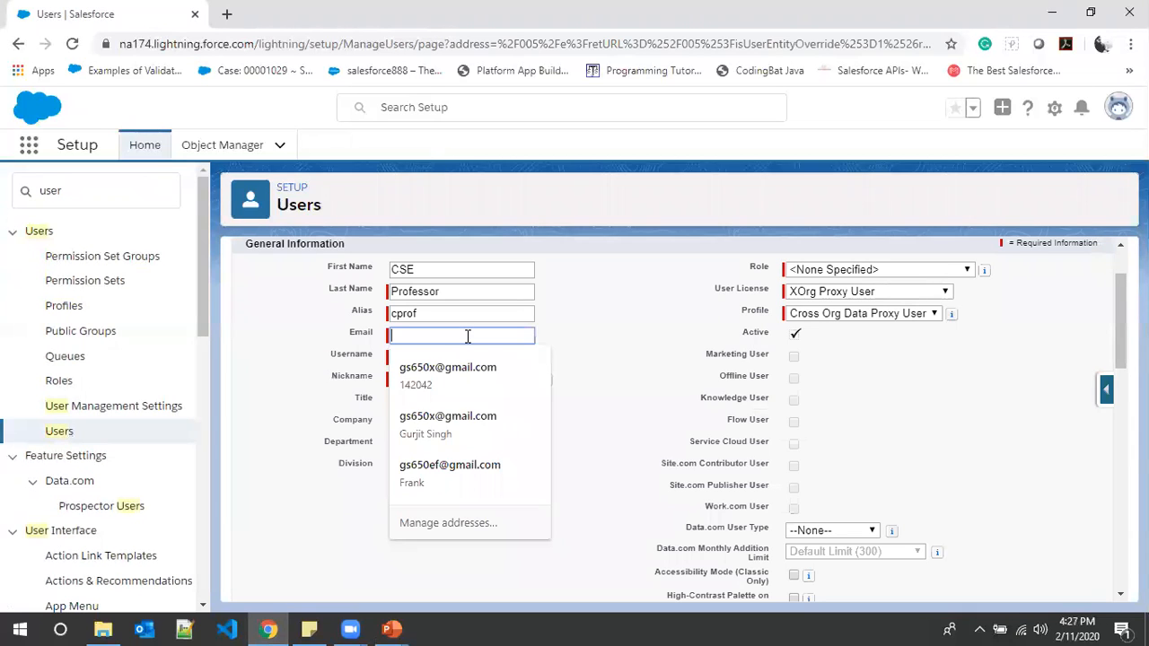
left_click(723, 426)
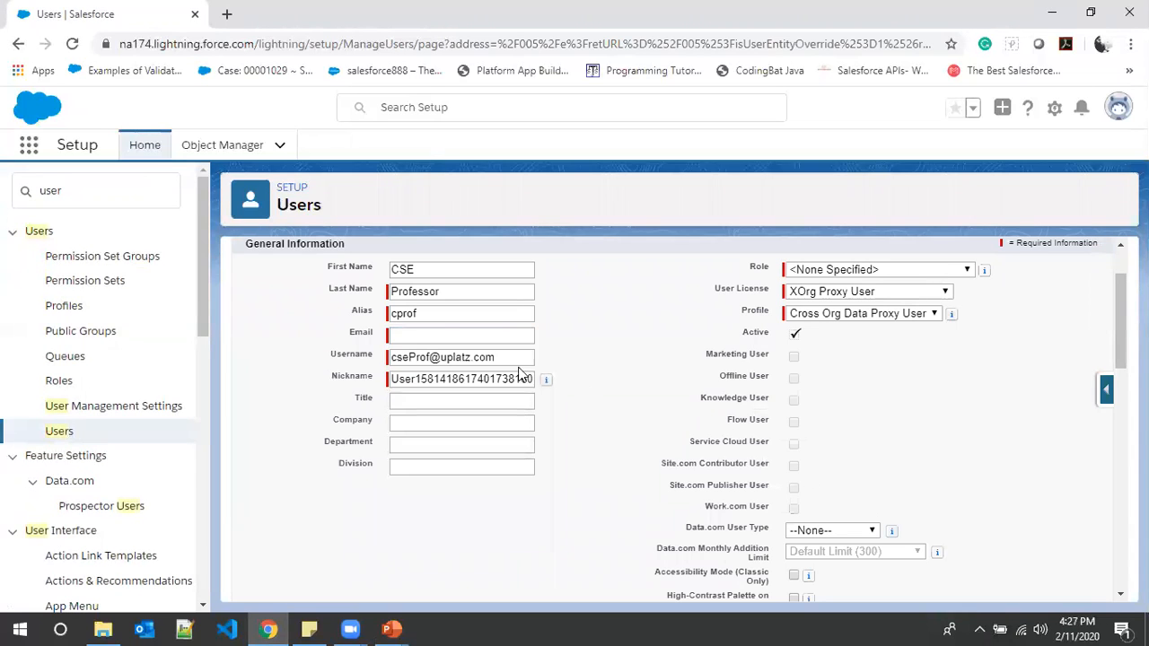
left_click(445, 335)
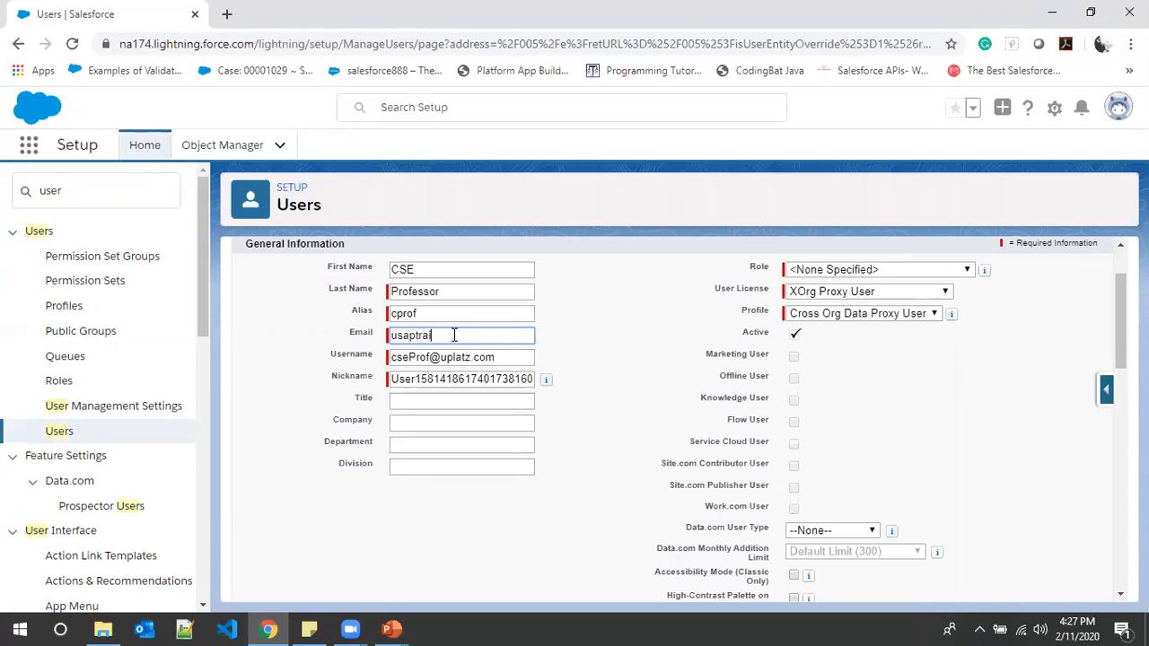
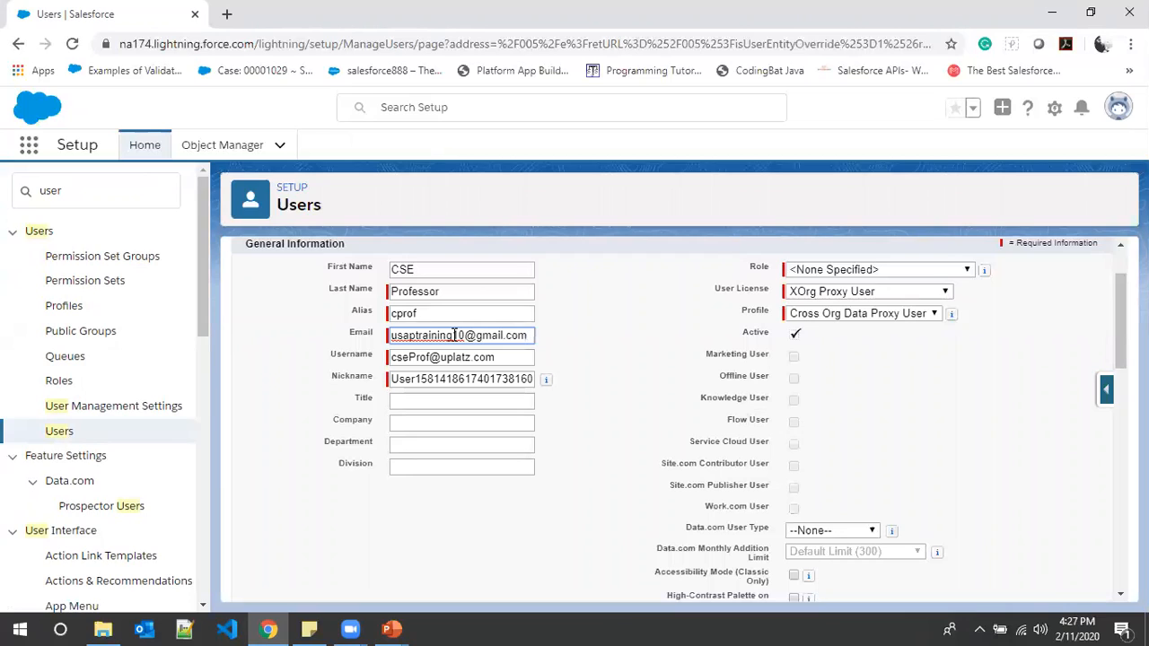
key("ctrl+a")
key("ctrl+c")
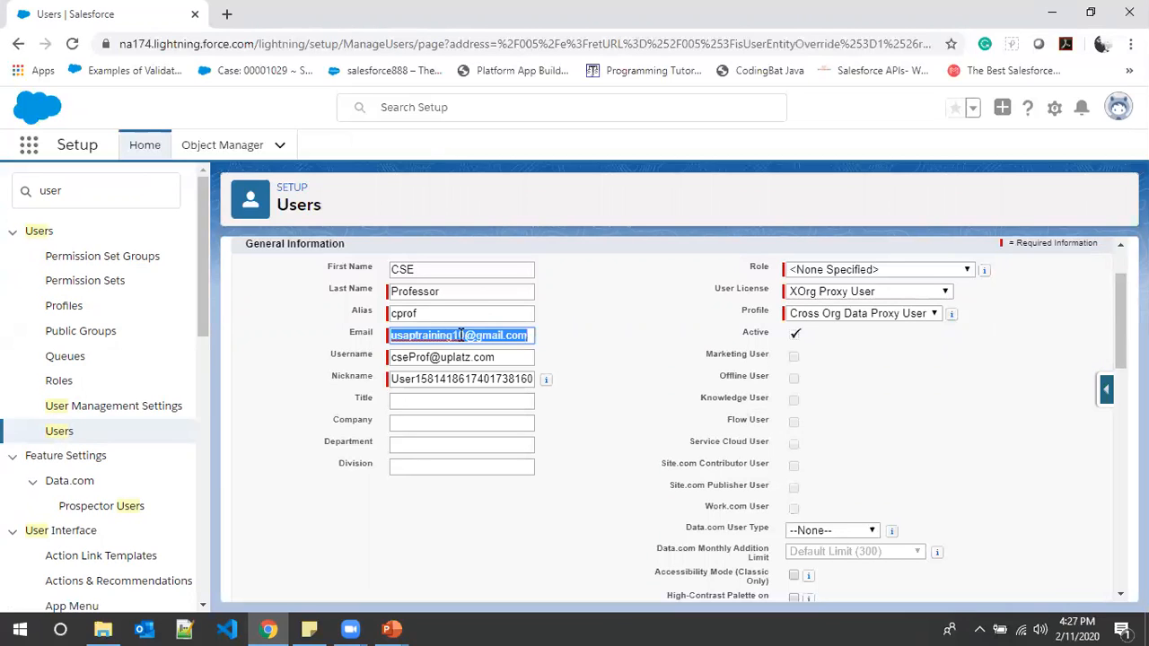
left_click(599, 377)
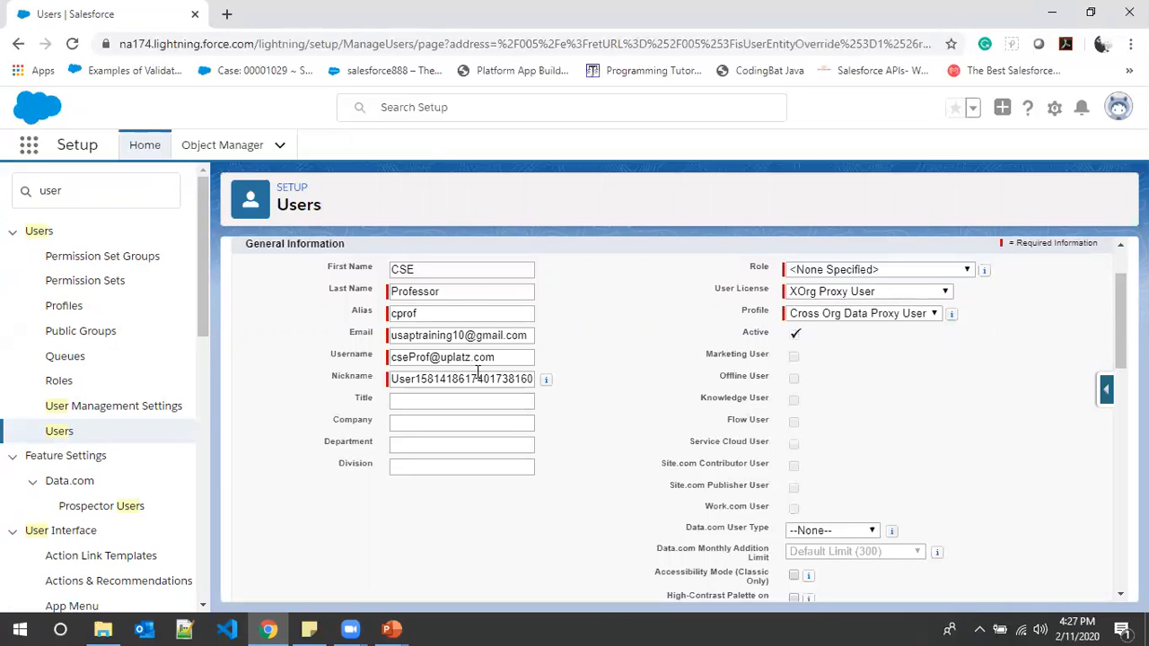
- Assign the Salesforce Platform user licence and the Professor profile to the CSE Professor user, and save the record
scroll(533, 428, "down", 2)
scroll(533, 428, "up", 3)
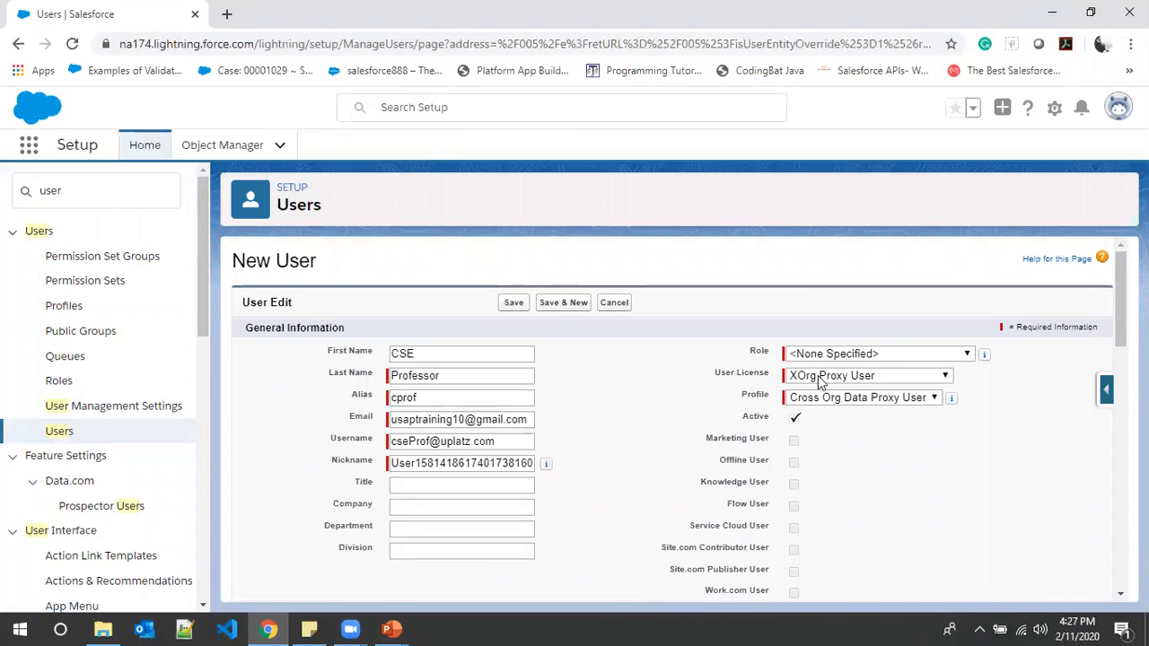
left_click(928, 377)
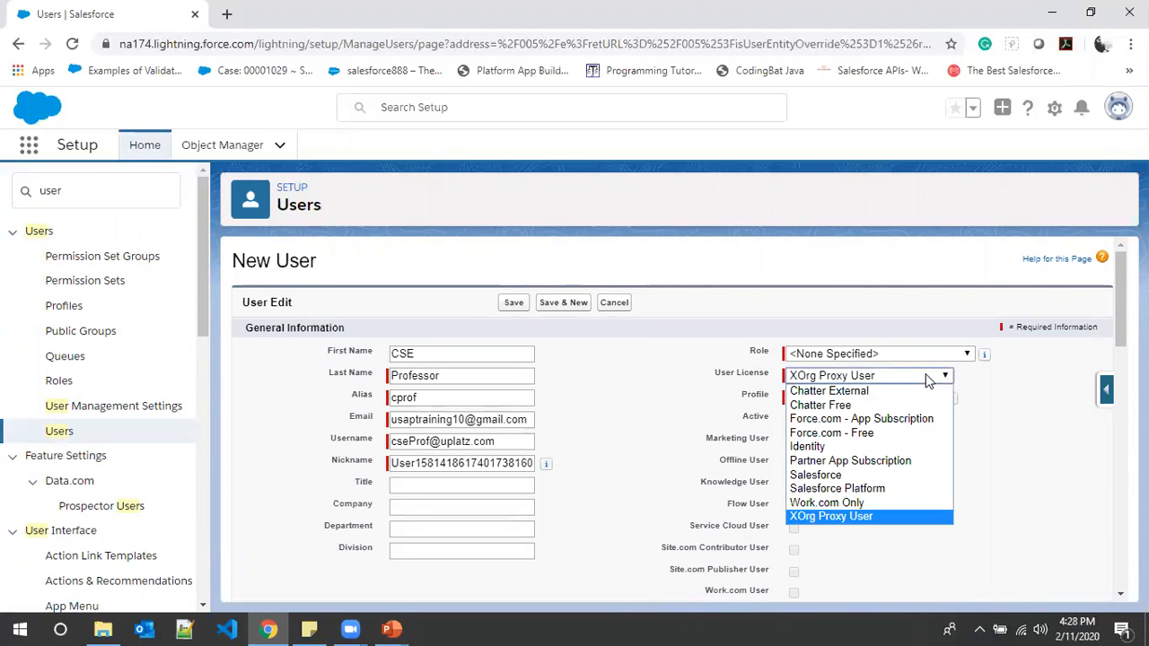
left_click(894, 487)
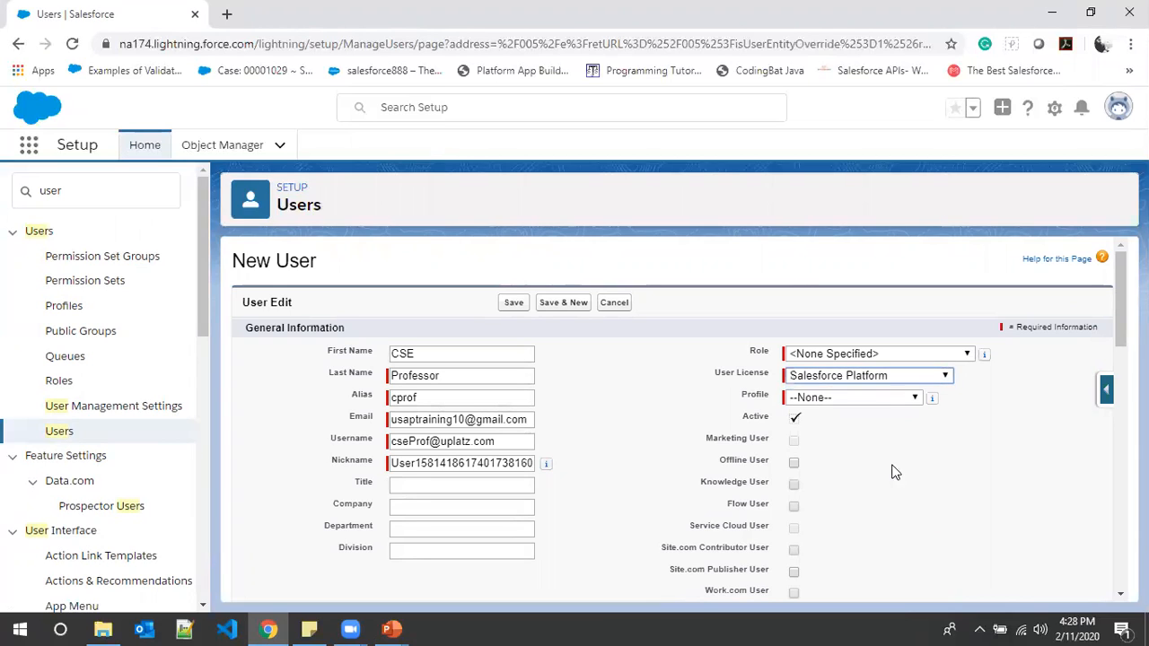
left_click(896, 397)
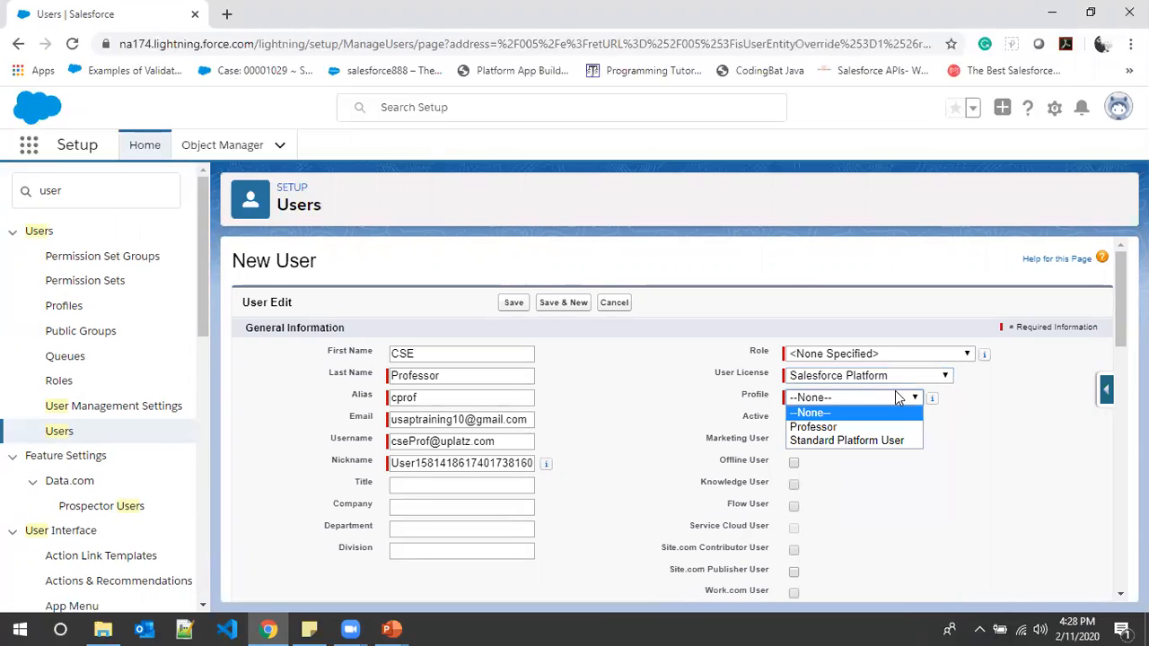
left_click(845, 429)
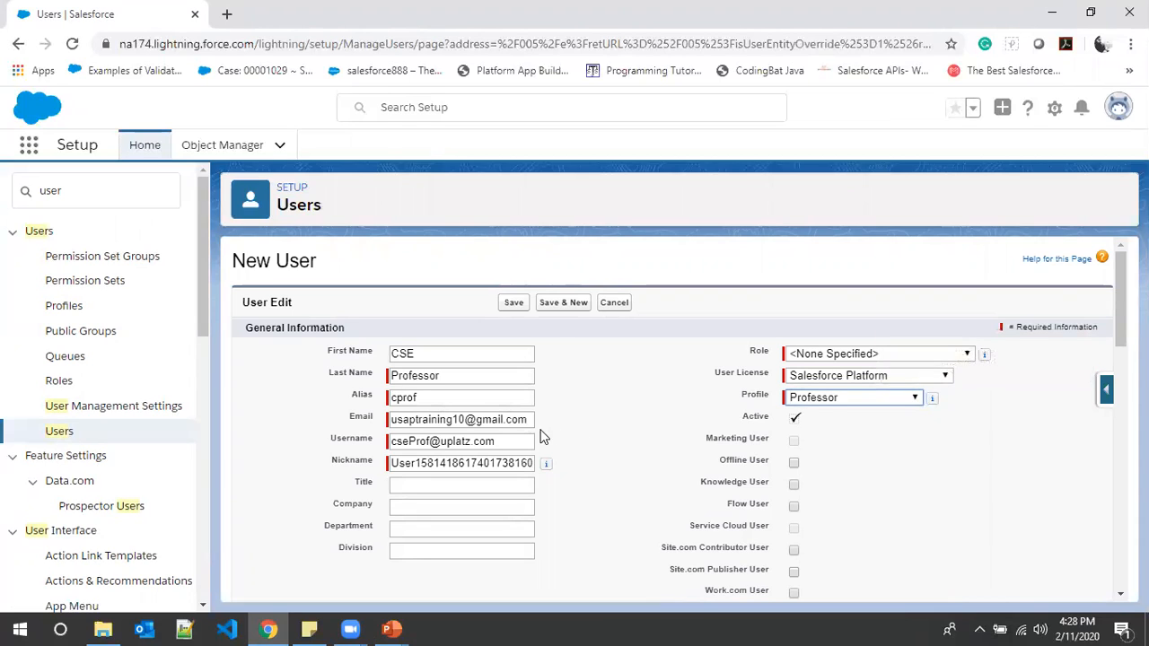
left_click(513, 302)
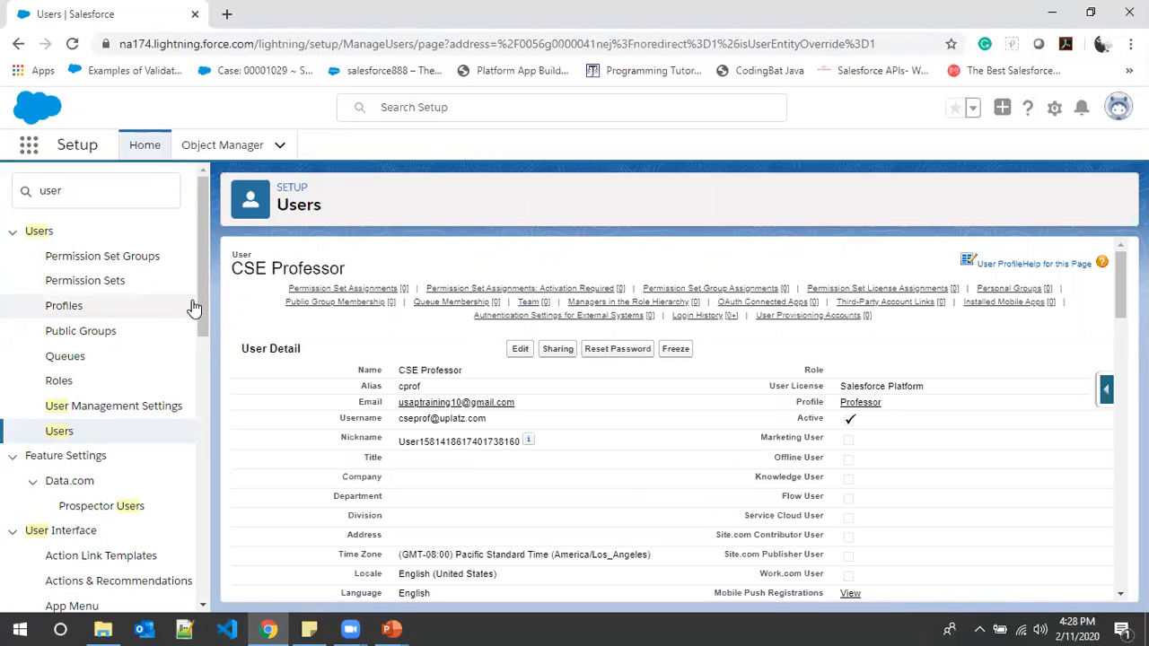
- Return to the user list and start another new user with first name ECE and last name Professor
left_click(59, 431)
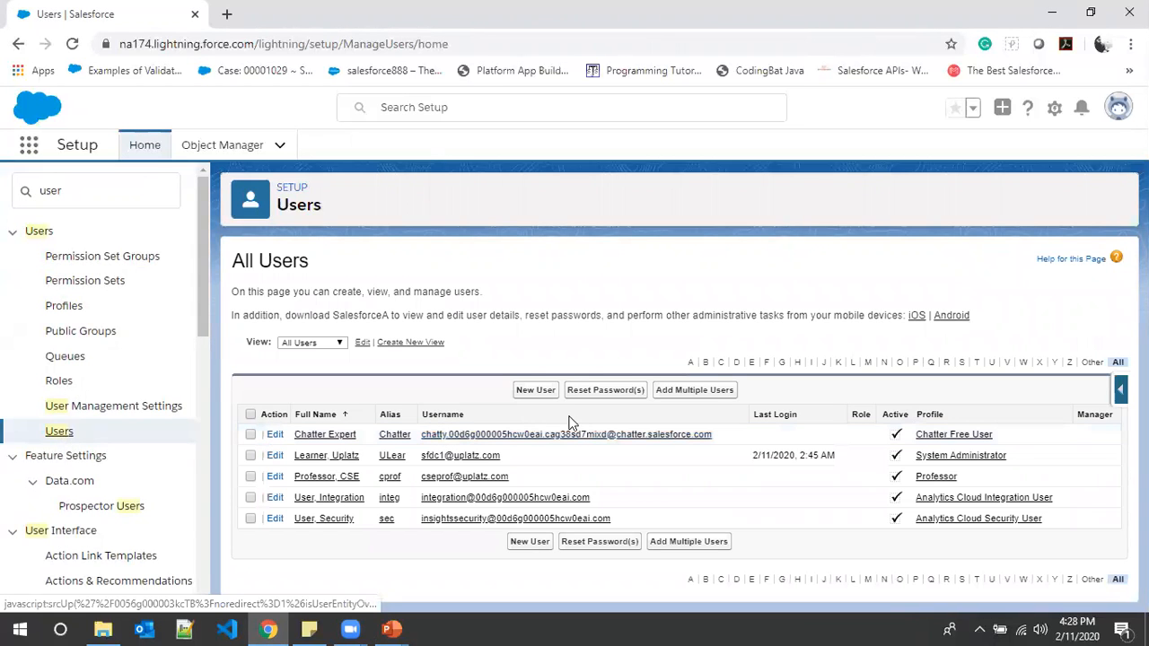
left_click(533, 390)
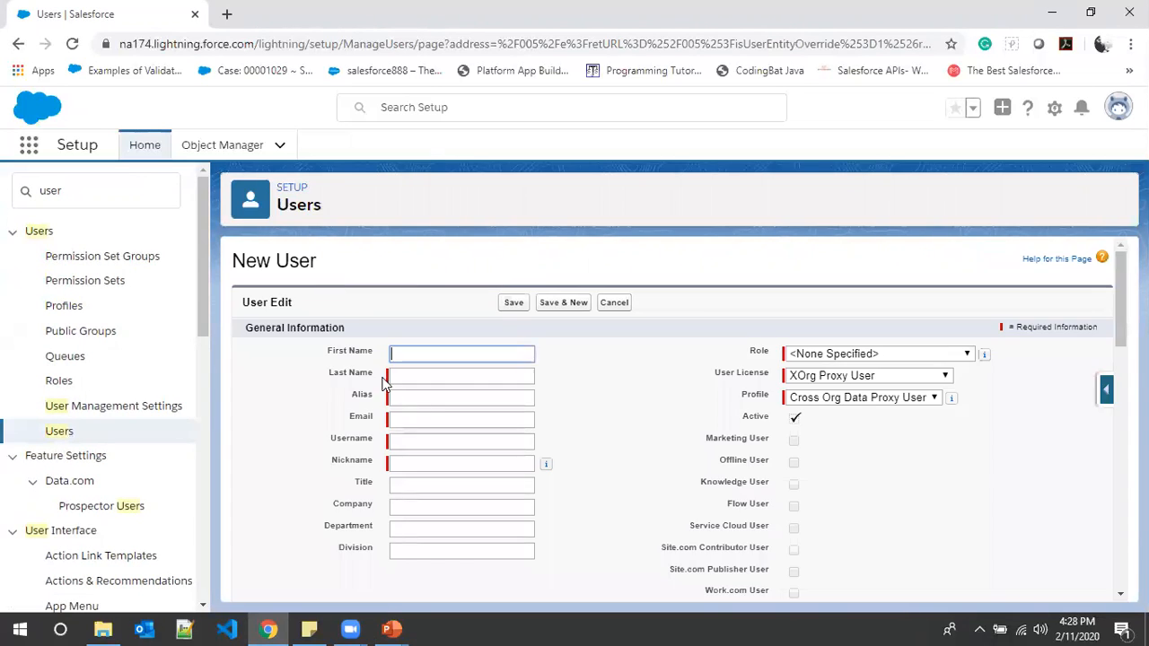
type("ECE")
key("Tab")
type("Professor")
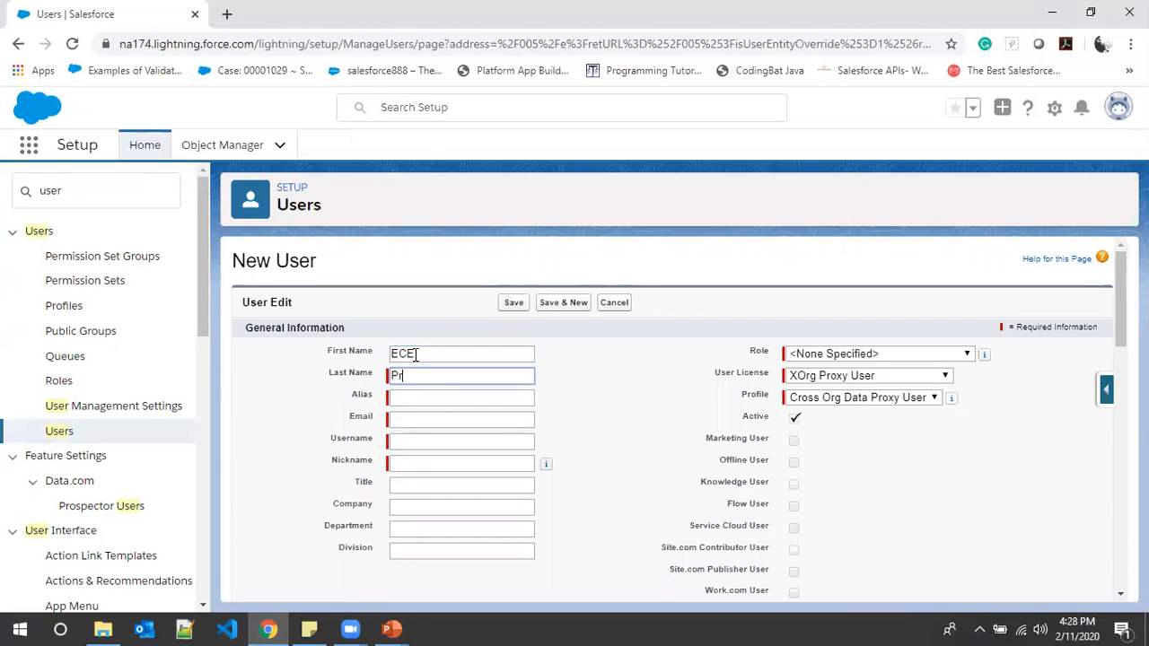
key("Tab")
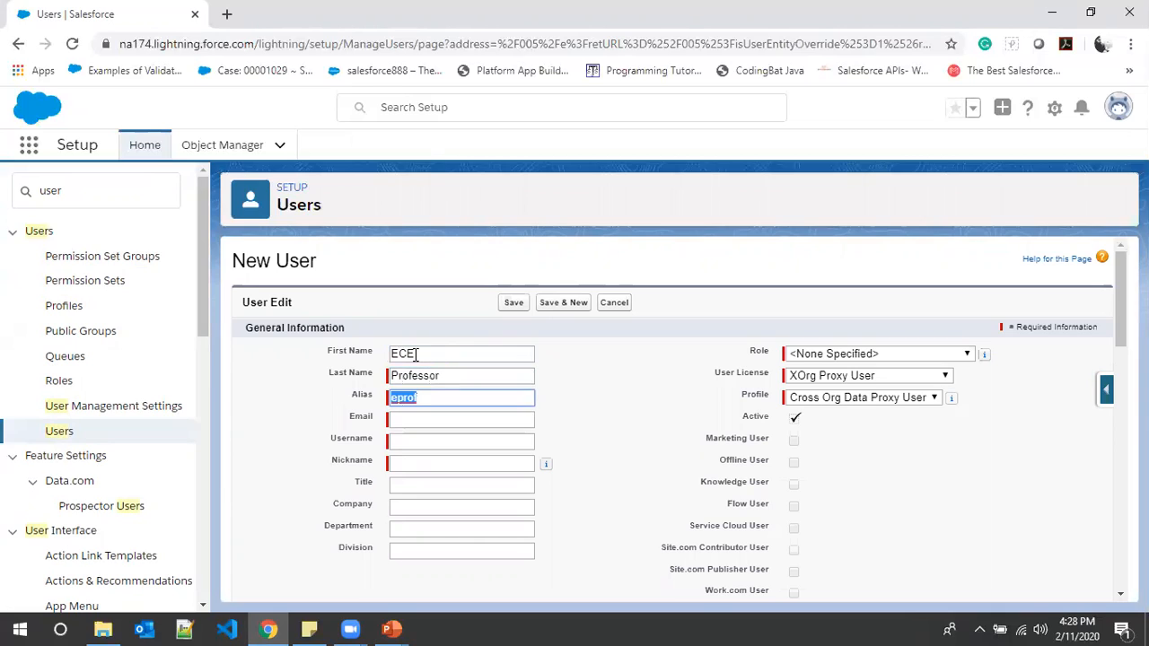
- Paste the copied e-mail address for the ECE Professor user and enter a separate username on the uplatz.com domain
left_click(413, 417)
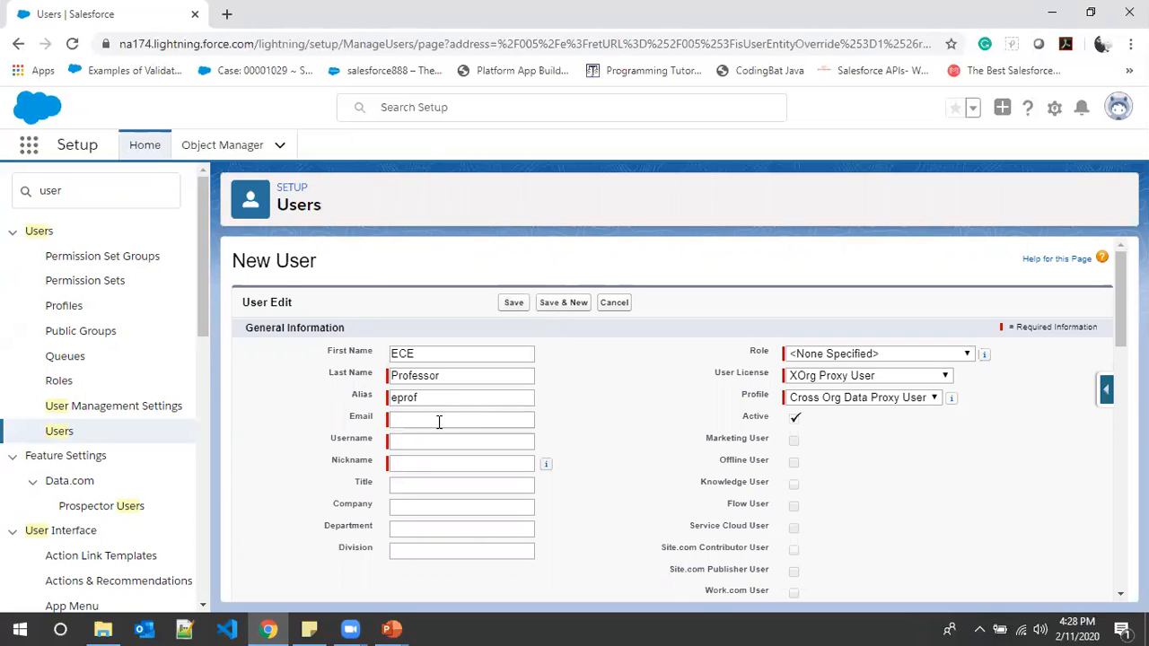
left_click(438, 422)
key("ctrl+v")
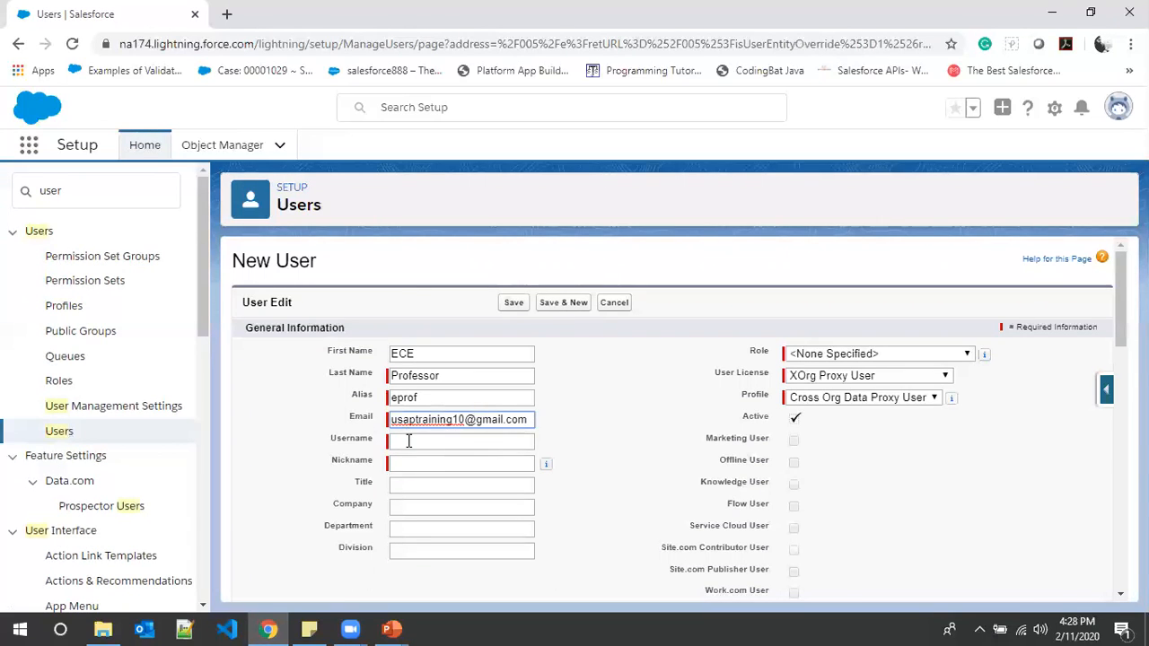
left_click(410, 441)
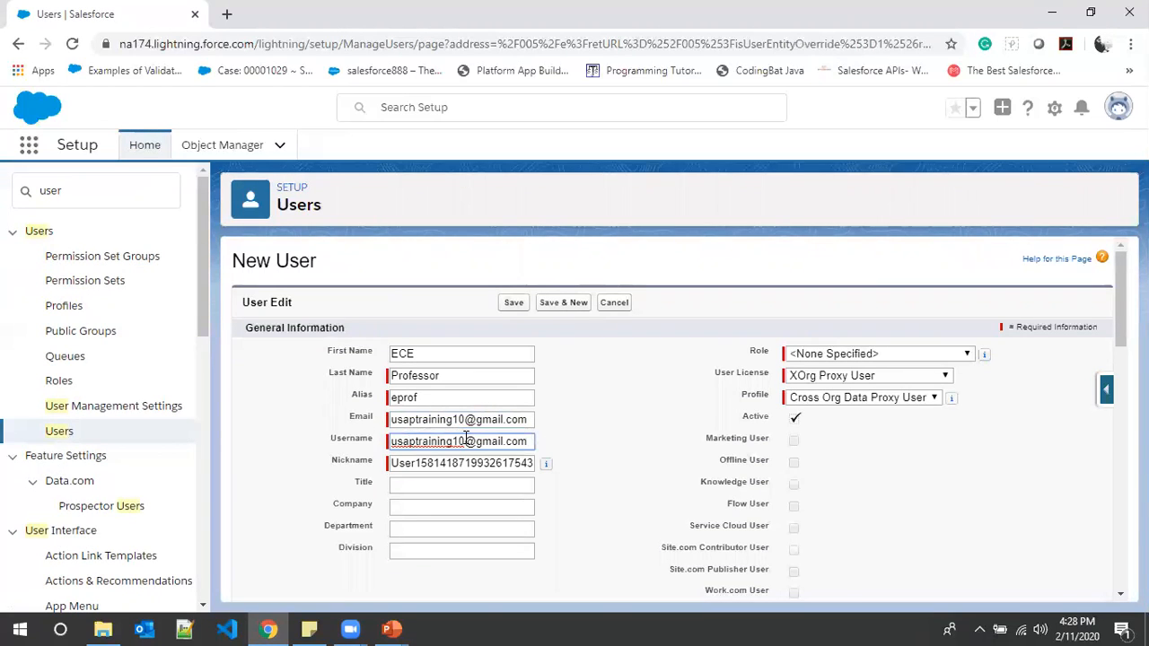
left_click_drag(529, 441, 265, 438)
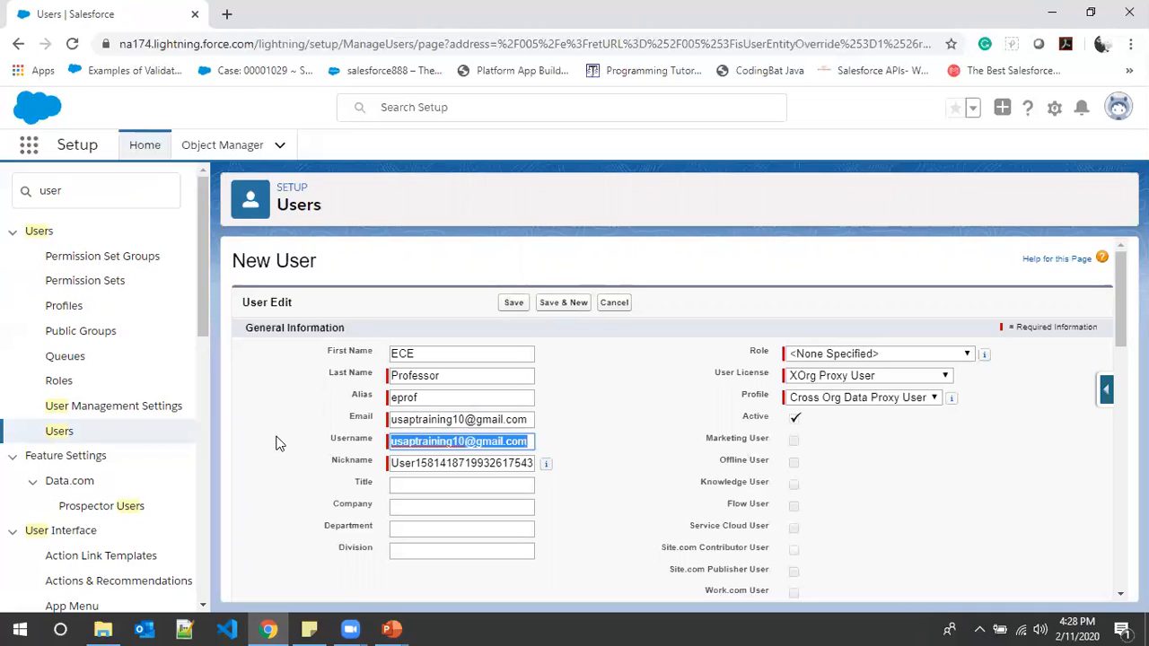
key("BackSpace")
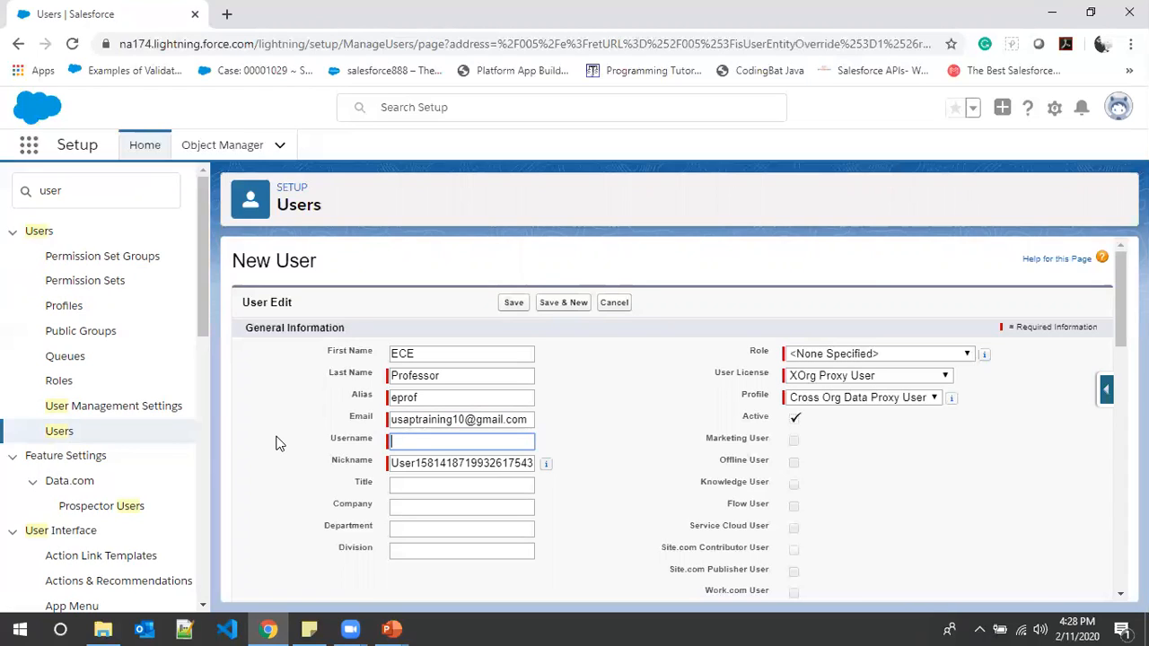
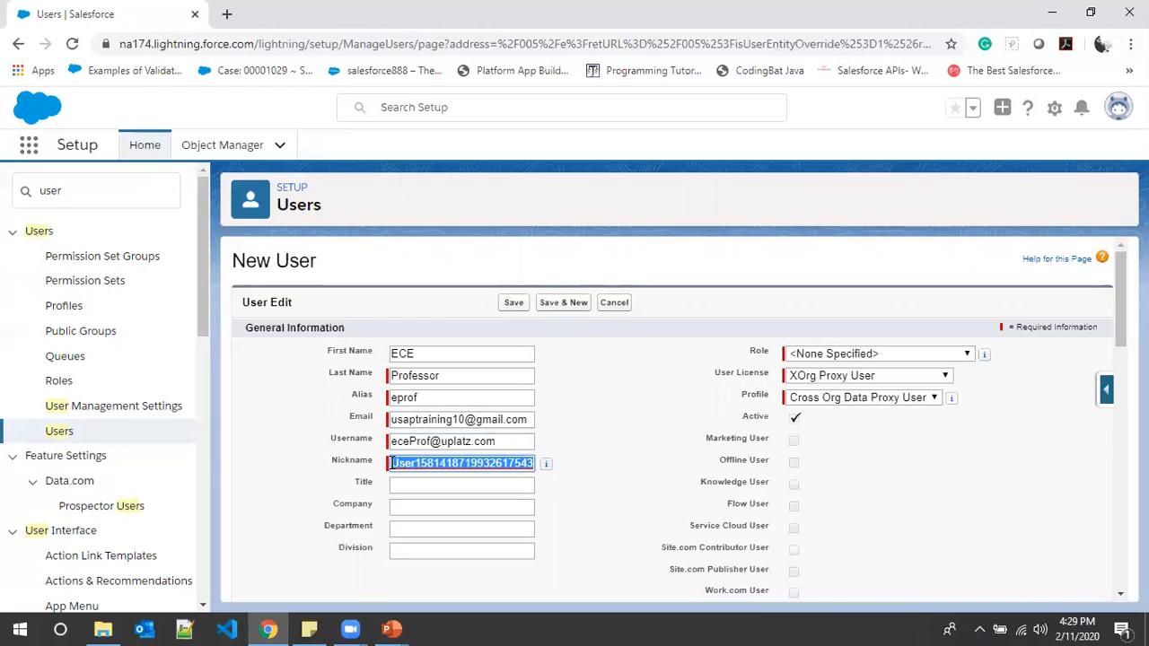
- Set the ECE Professor user's nickname to eceProf and assign the Salesforce Platform licence with the Professor profile
key("BackSpace")
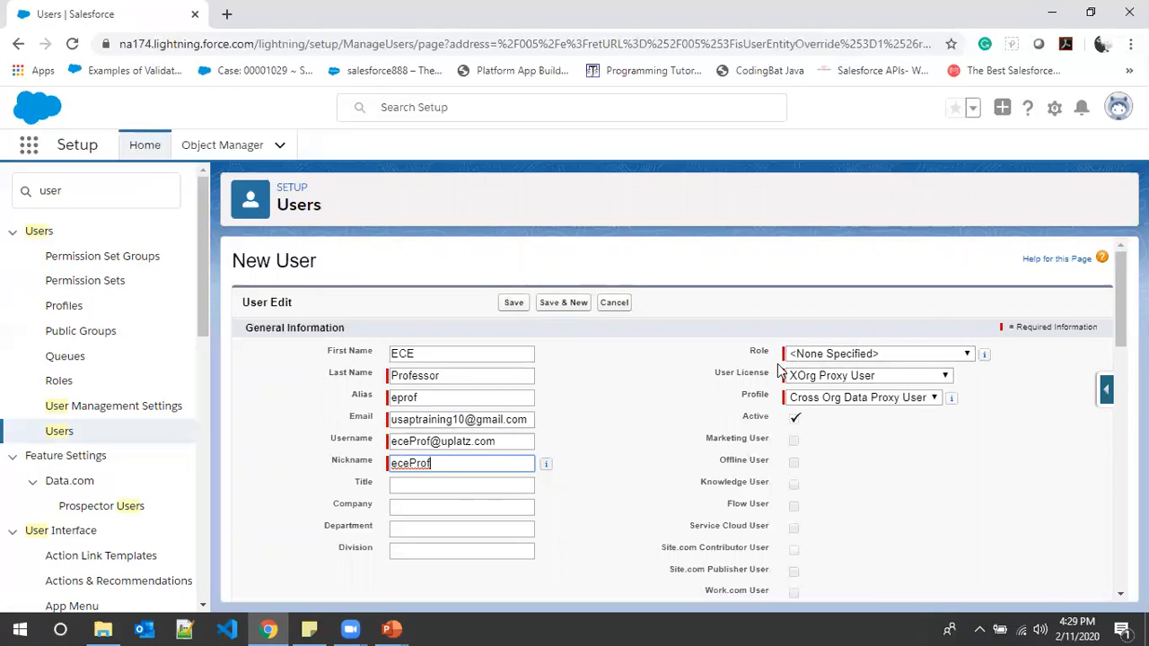
left_click(873, 381)
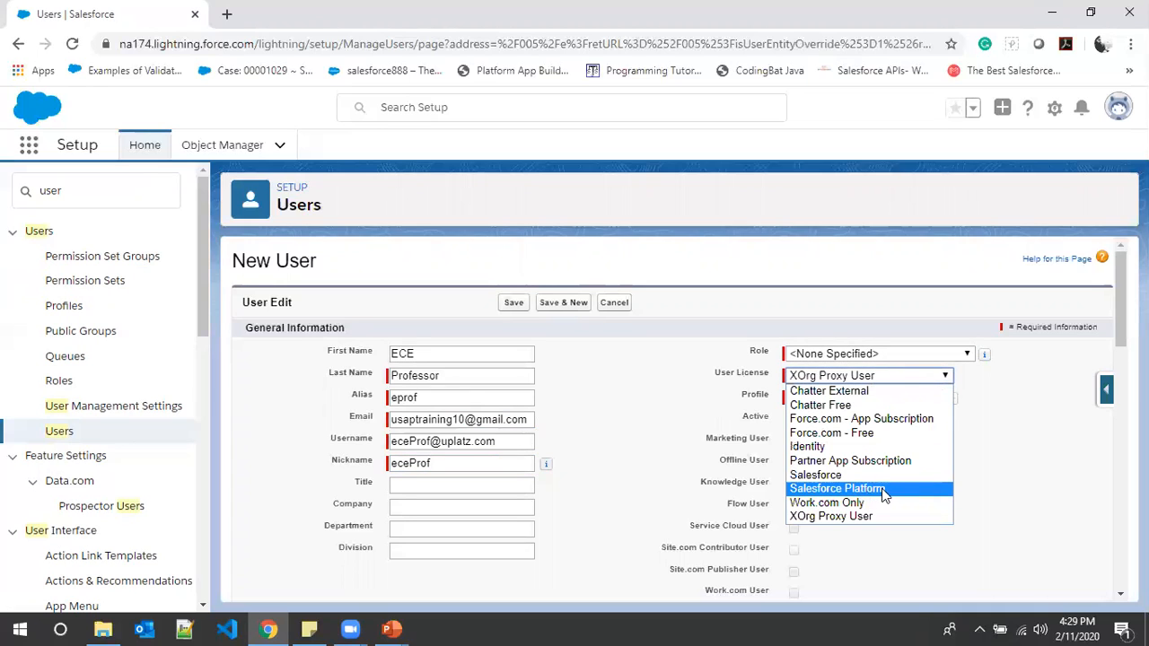
left_click(884, 495)
left_click(860, 396)
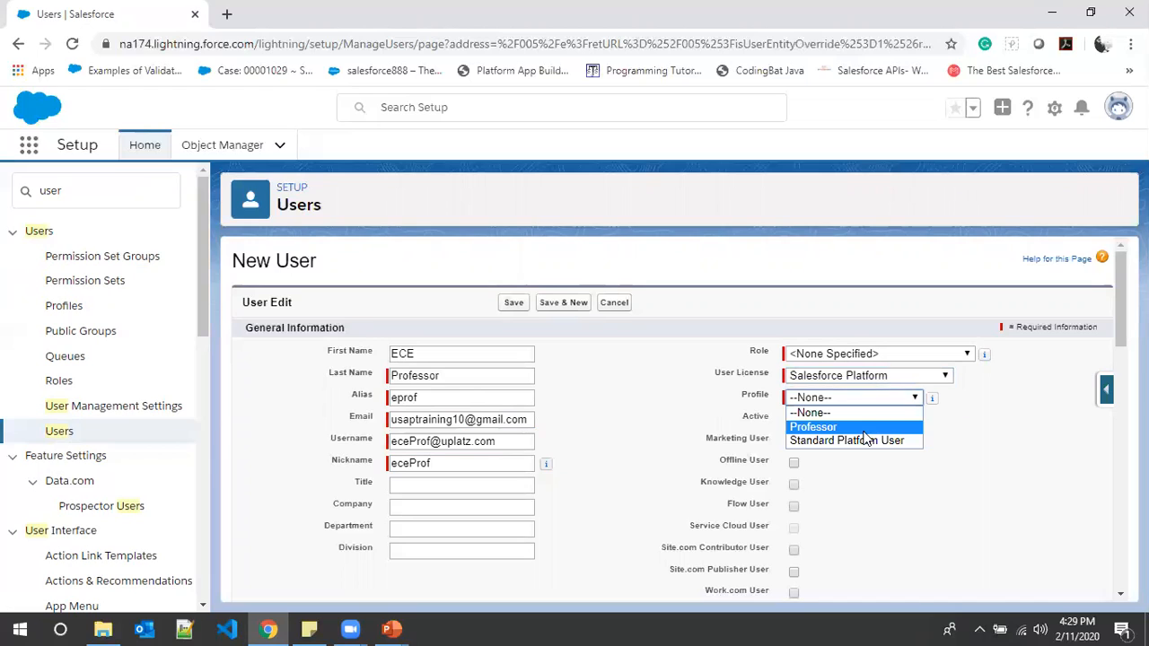
left_click(806, 429)
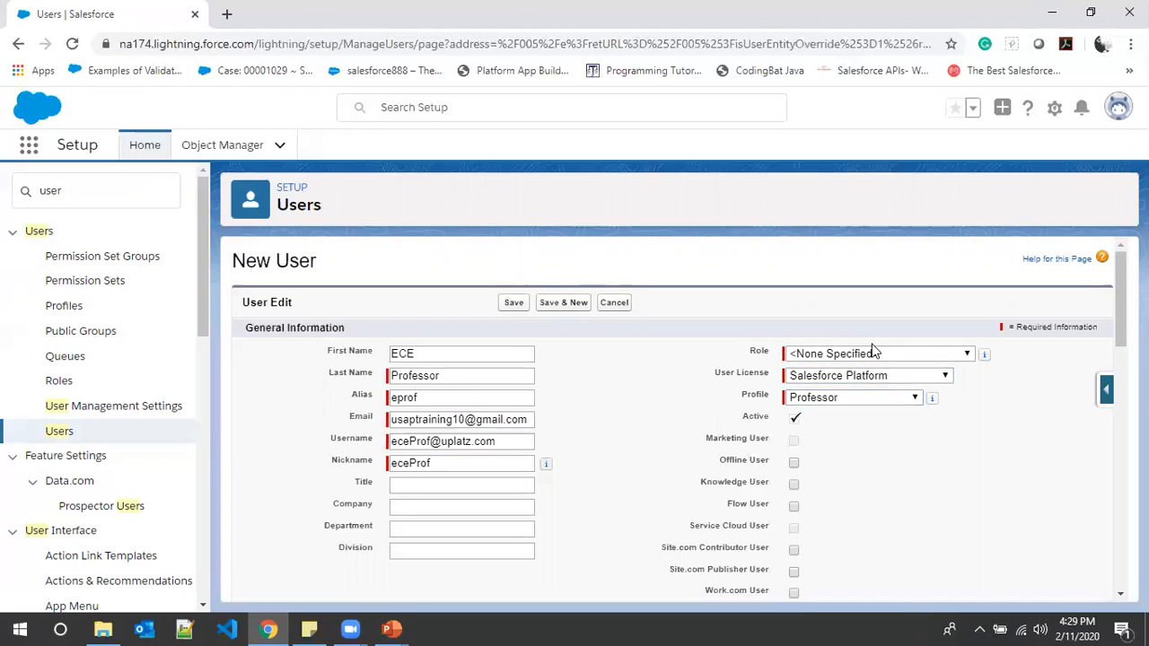
- Assign the Professor role to the ECE Professor user and save the record
left_click(944, 355)
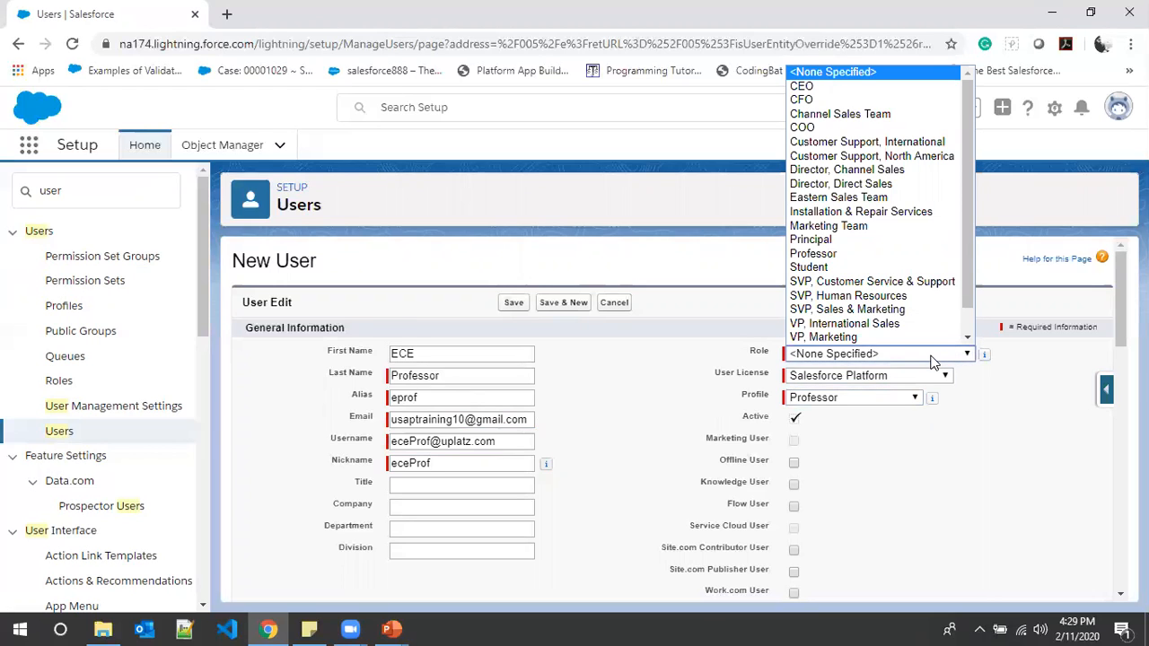
key("p")
scroll(928, 320, "down", 1)
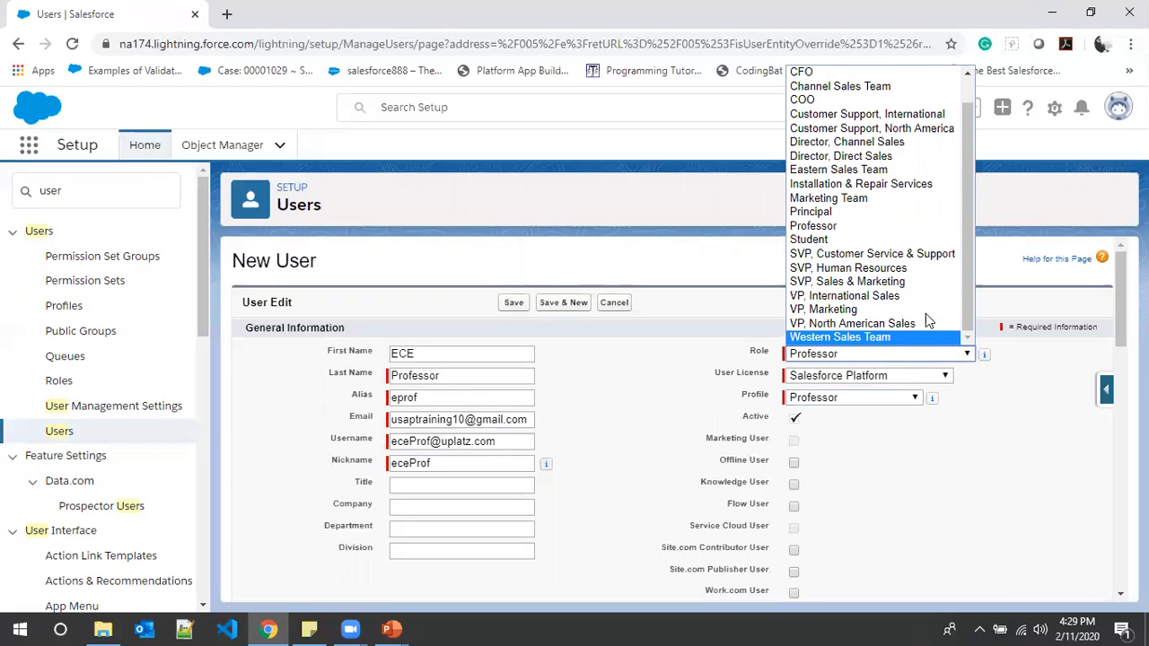
left_click(879, 226)
left_click(511, 302)
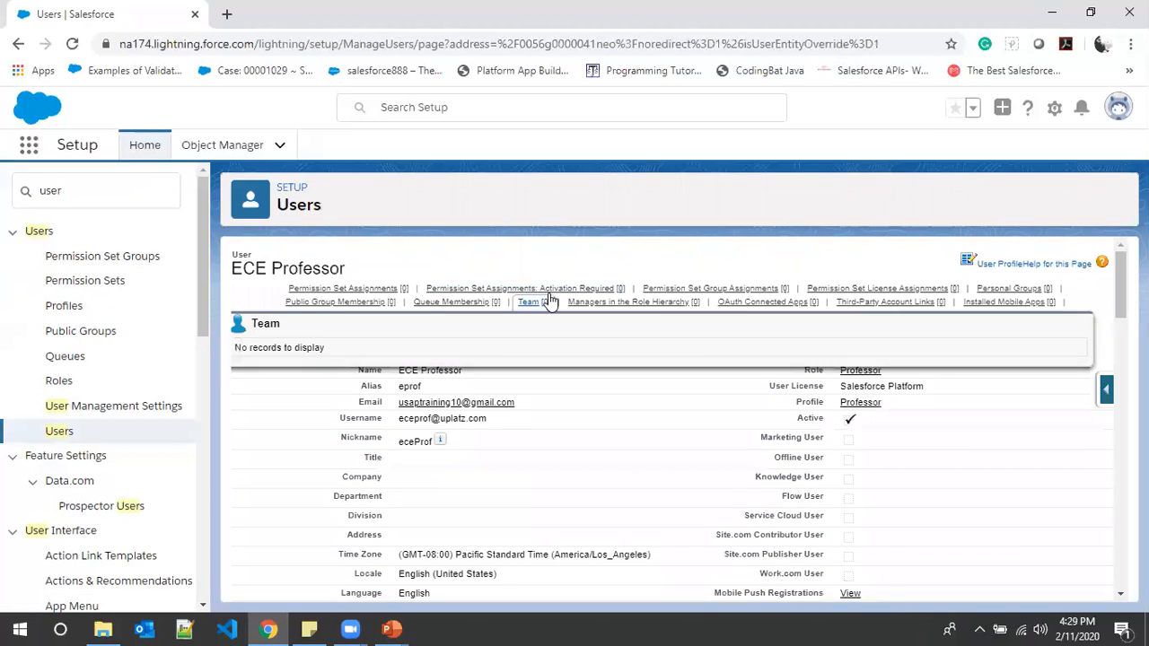
mouse_move(335, 301)
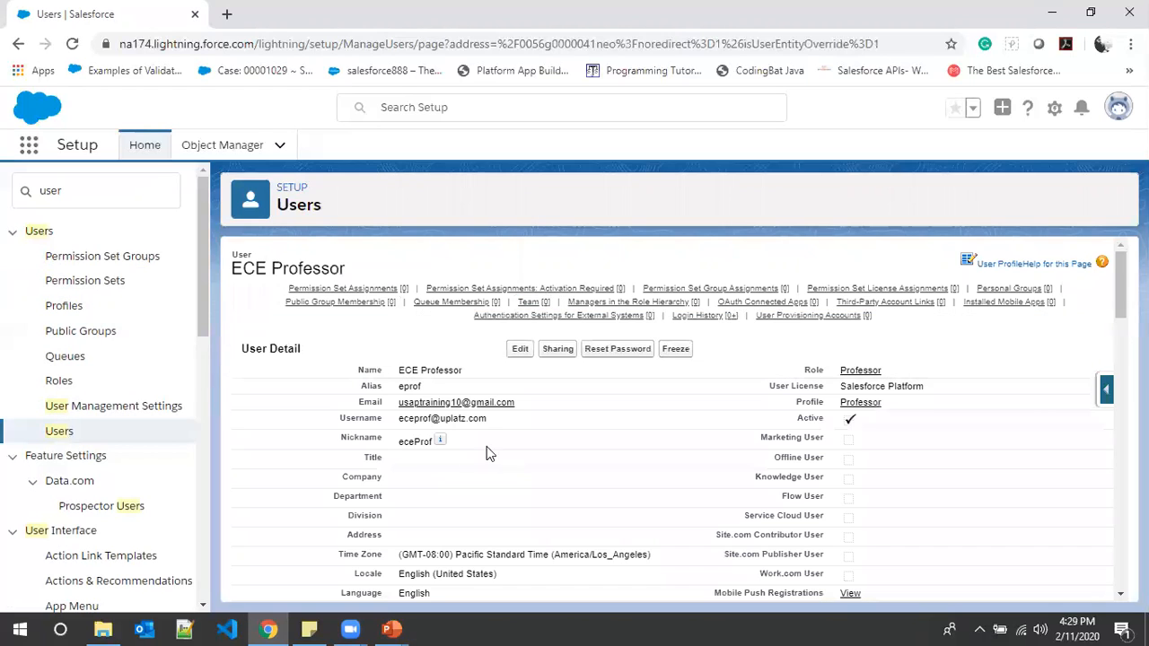
- Return to the user list and start another new user with first name uplatz and last name Student
left_click(59, 432)
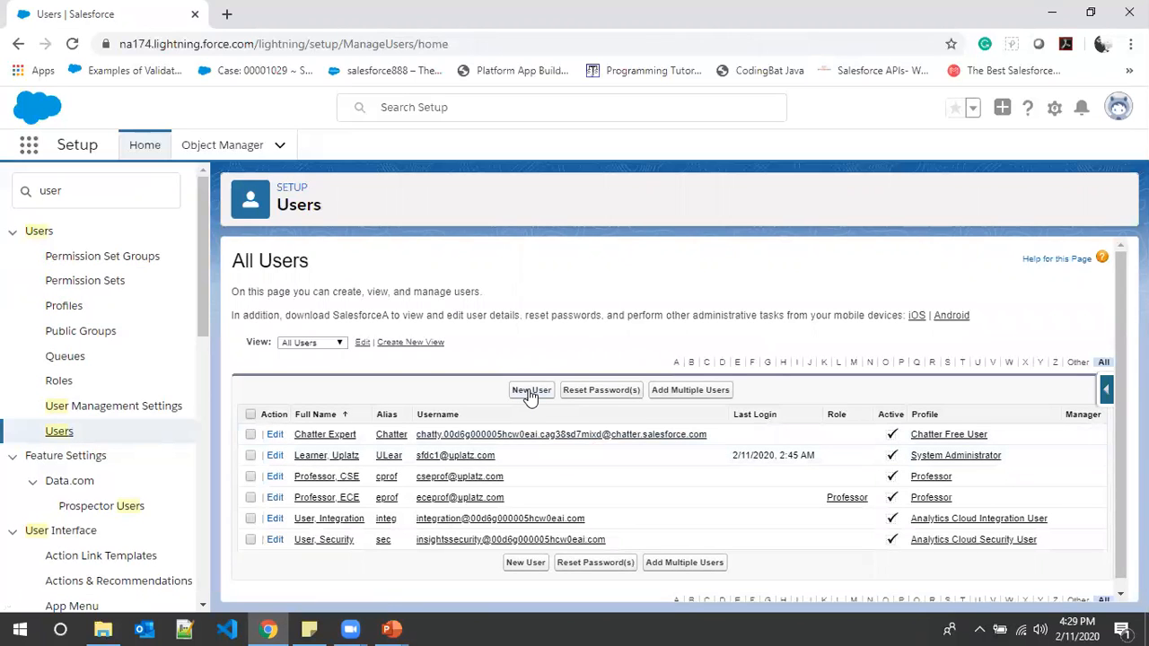
left_click(531, 390)
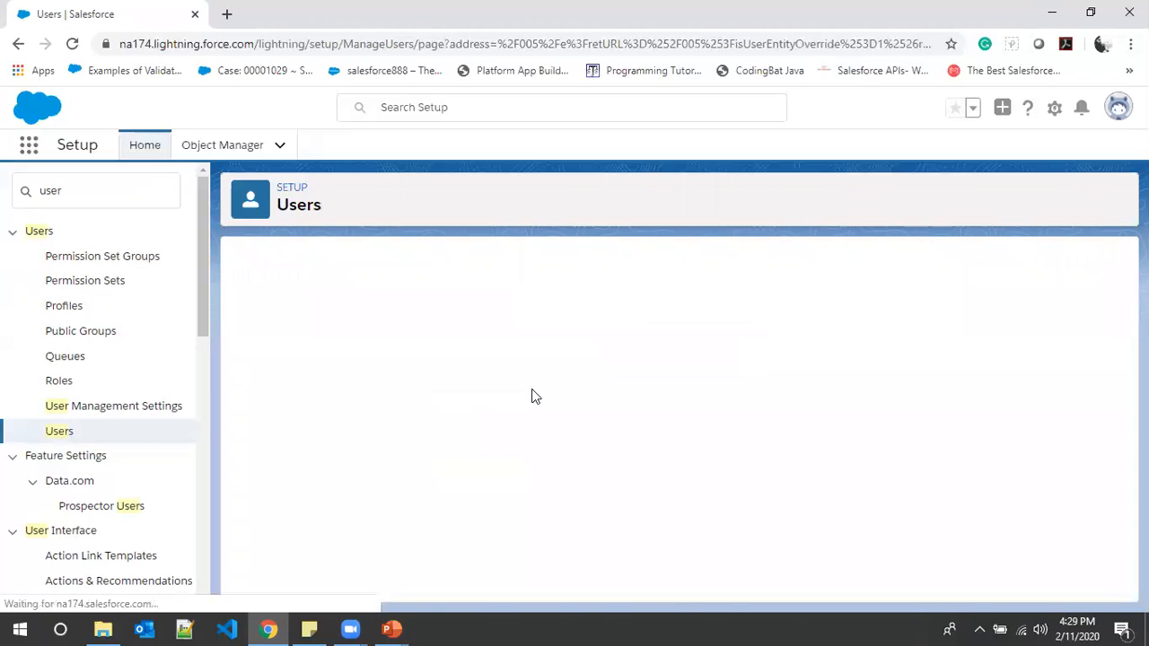
left_click(418, 357)
left_click(579, 372)
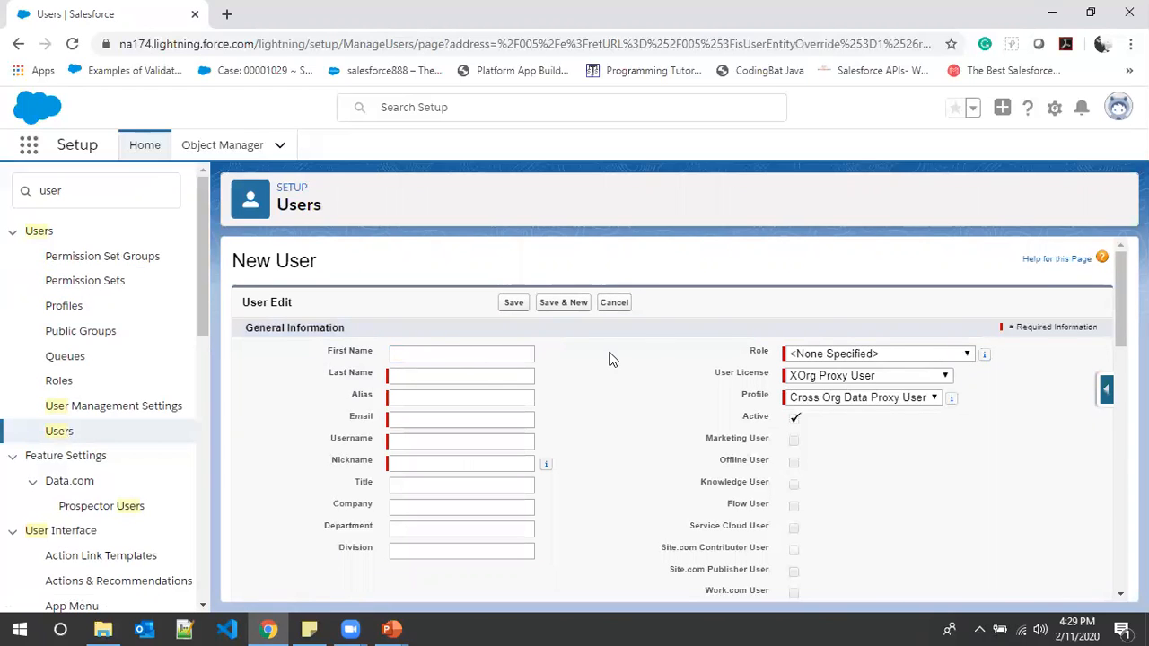
left_click(509, 352)
type("u")
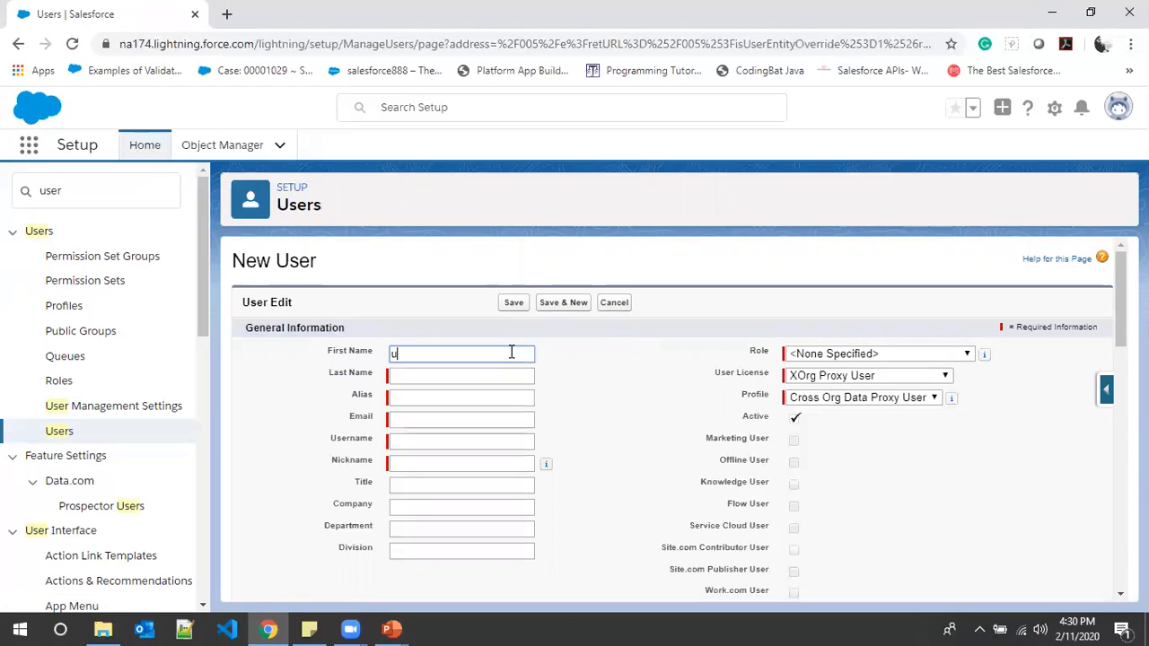
type("platz")
key("Tab")
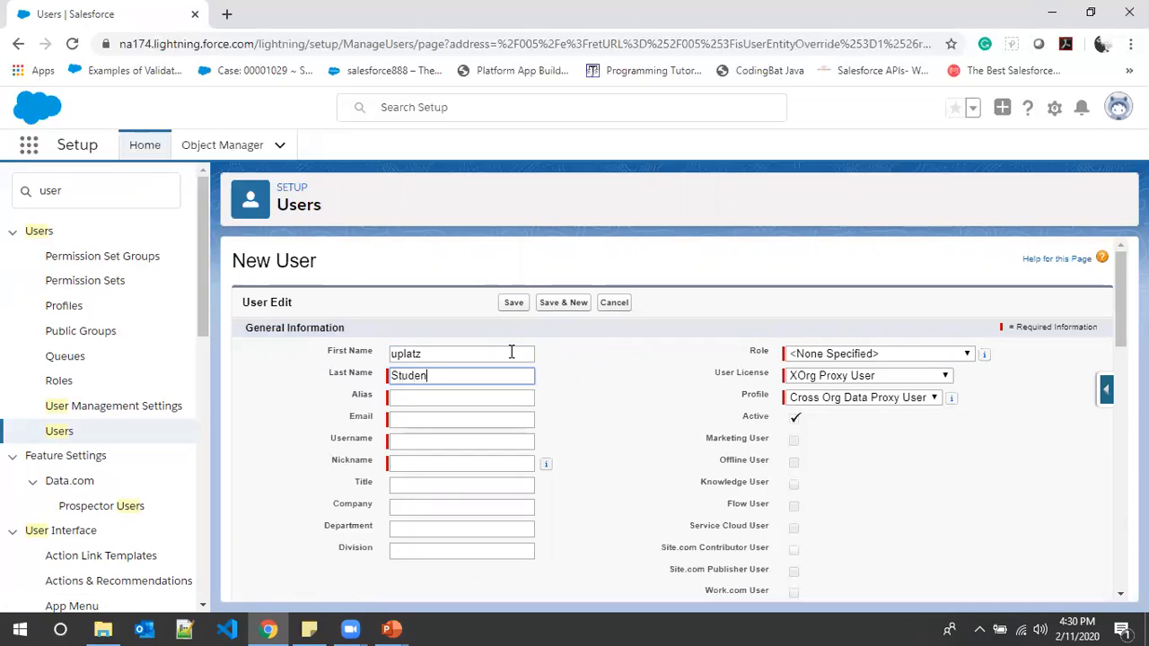
key("Tab")
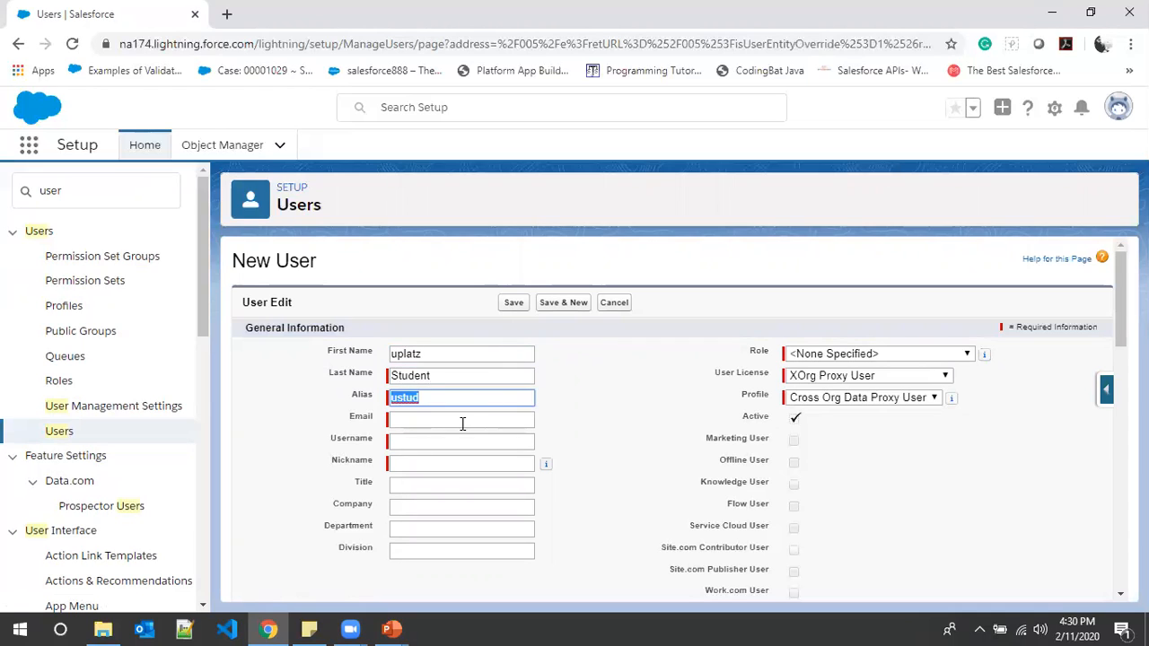
- Paste the copied e-mail address for the uplatz Student user and replace the suggested username with one on the uplatz.com domain
left_click(463, 424)
key("ctrl+v")
left_click(449, 444)
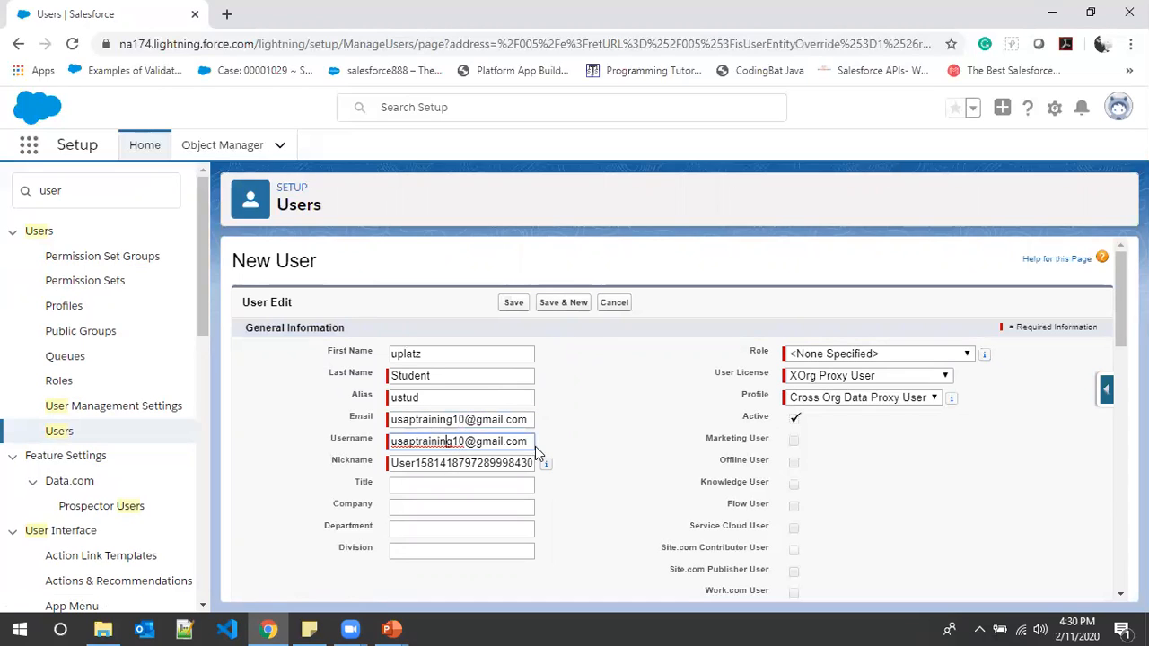
left_click_drag(529, 441, 227, 449)
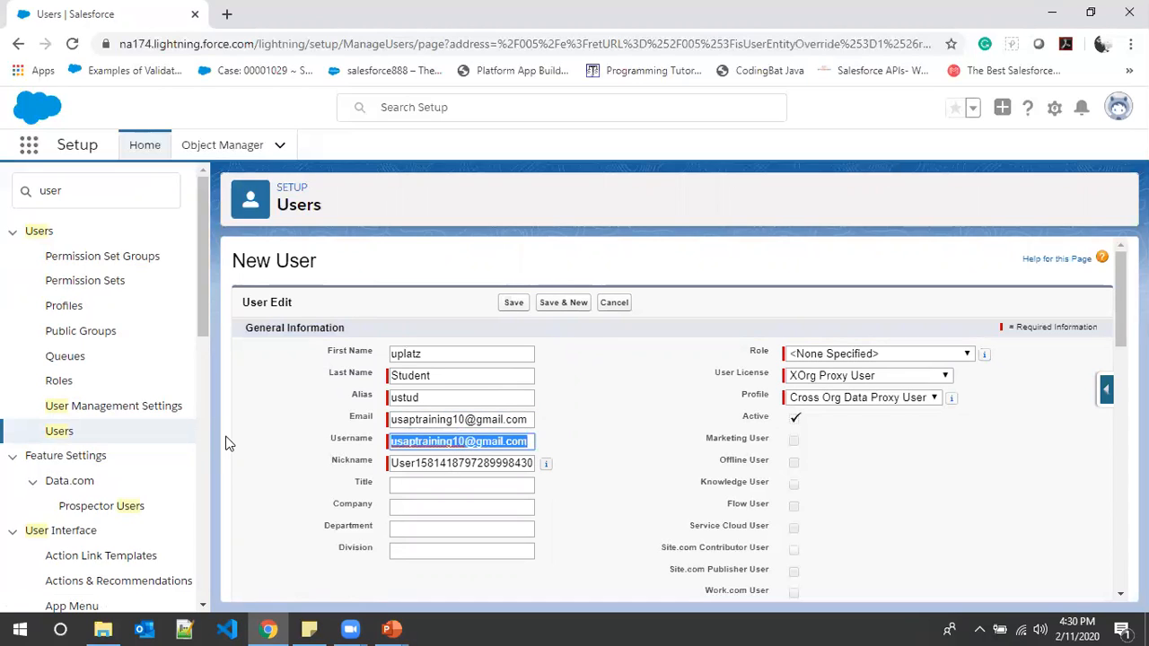
key("BackSpace")
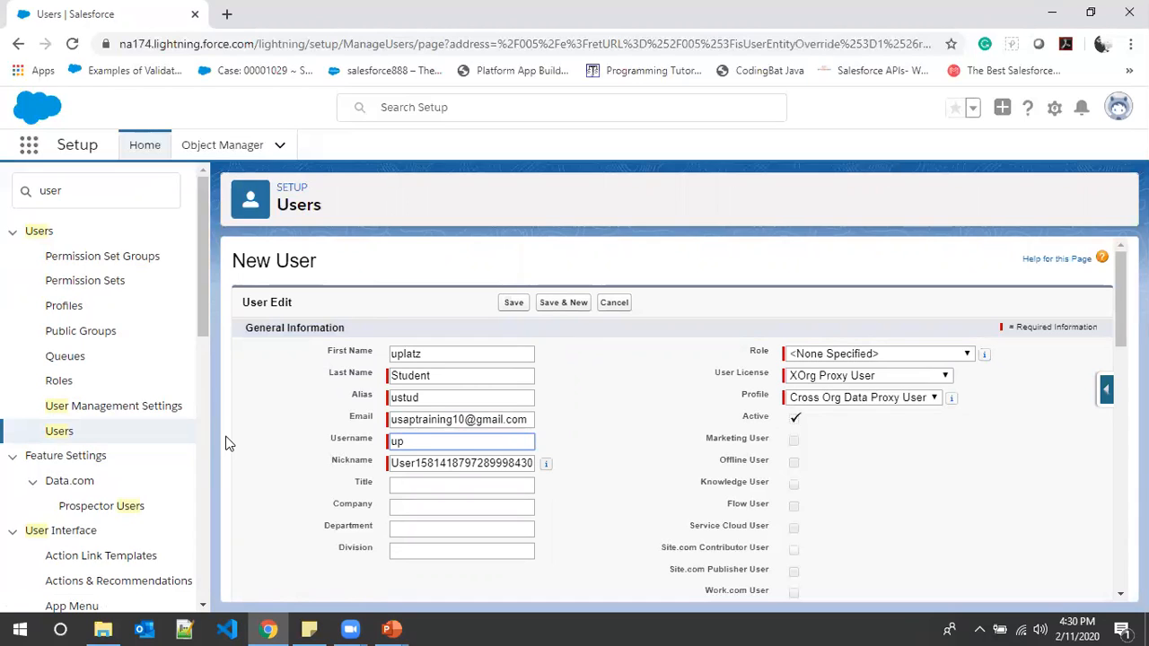
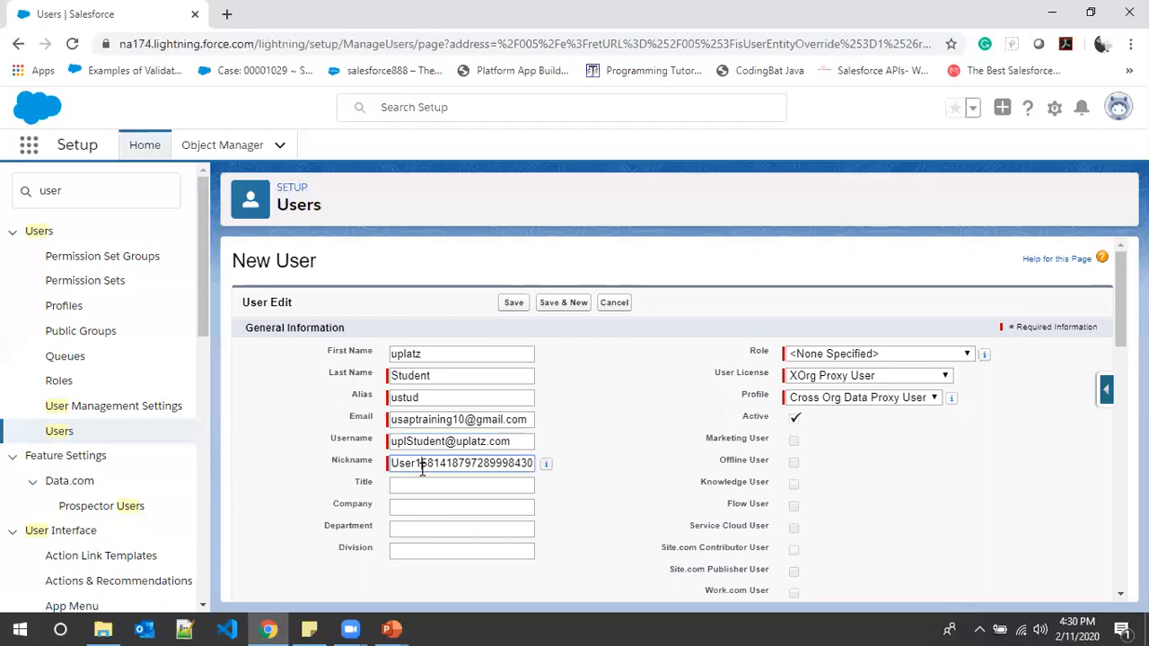
- Replace the student user's suggested nickname with uplatzStu
double_click(424, 463)
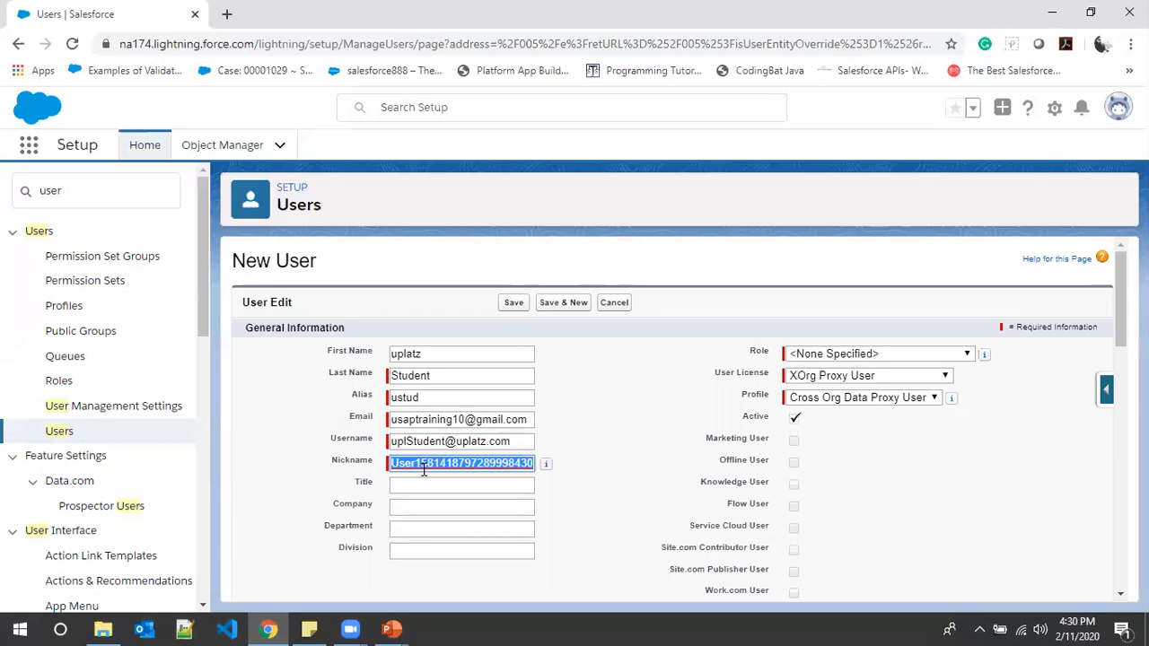
type("uplatz")
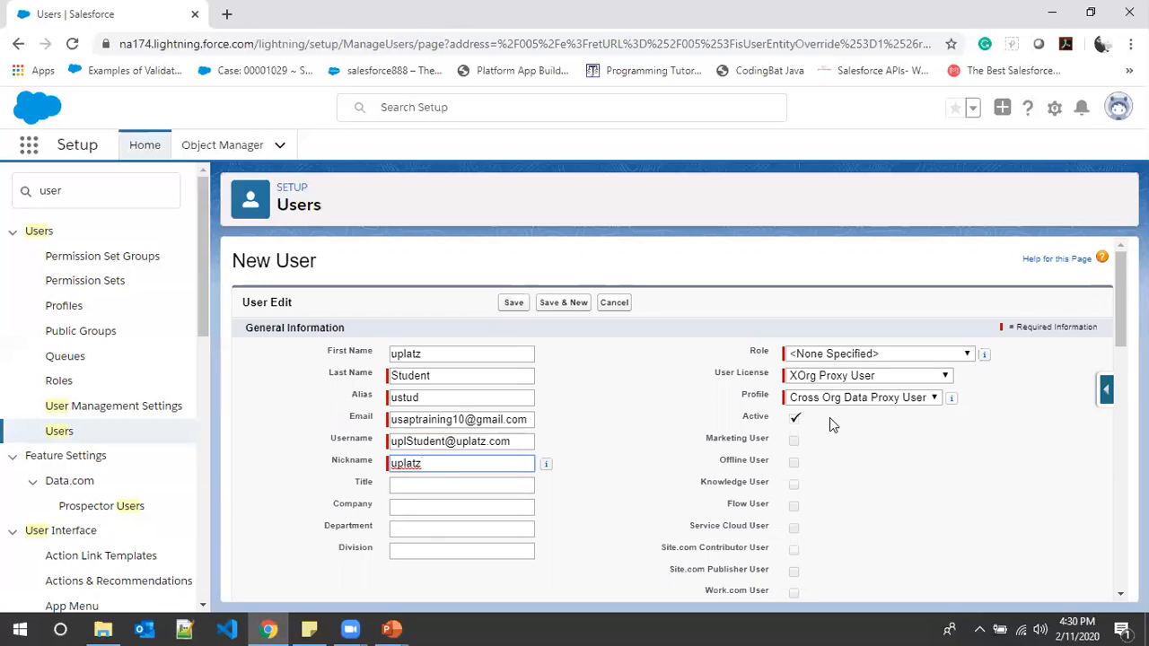
type("Stu")
- Assign the Student role, Salesforce user licence and Student profile to the uplatz Student user, and save the record
left_click(913, 352)
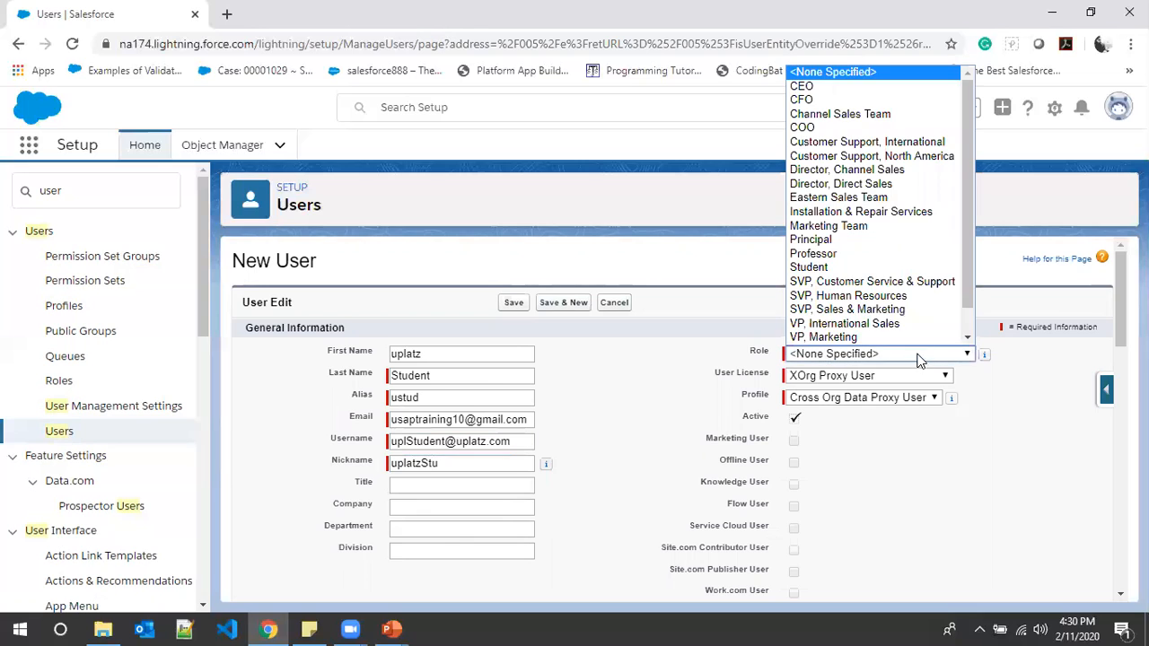
left_click(884, 240)
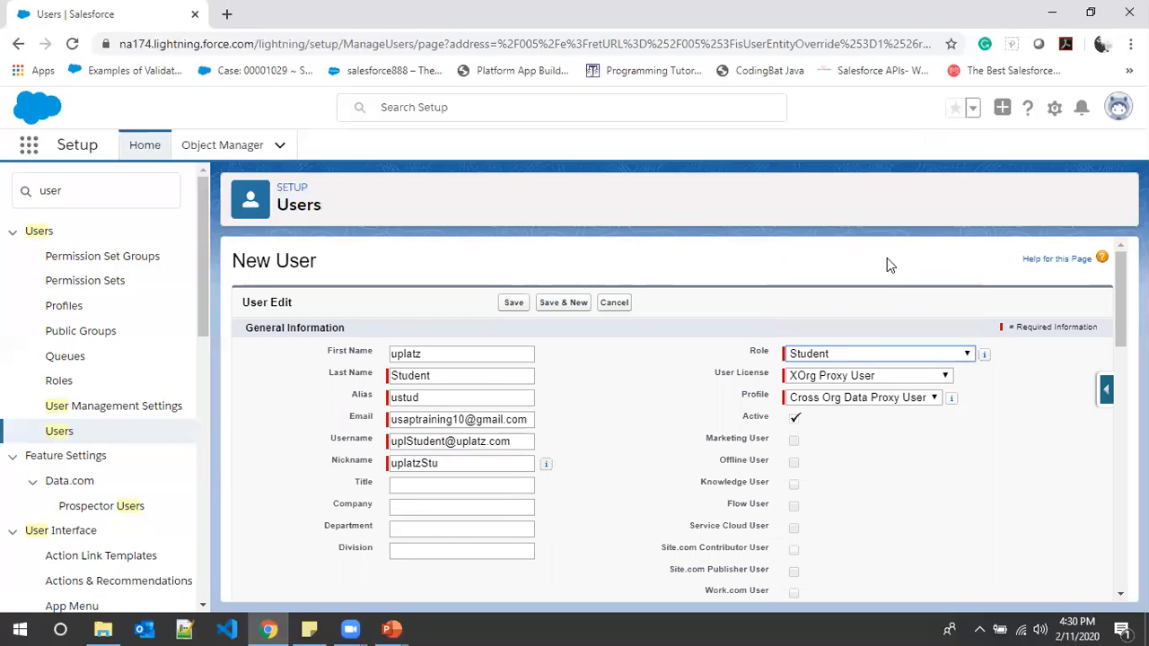
left_click(866, 377)
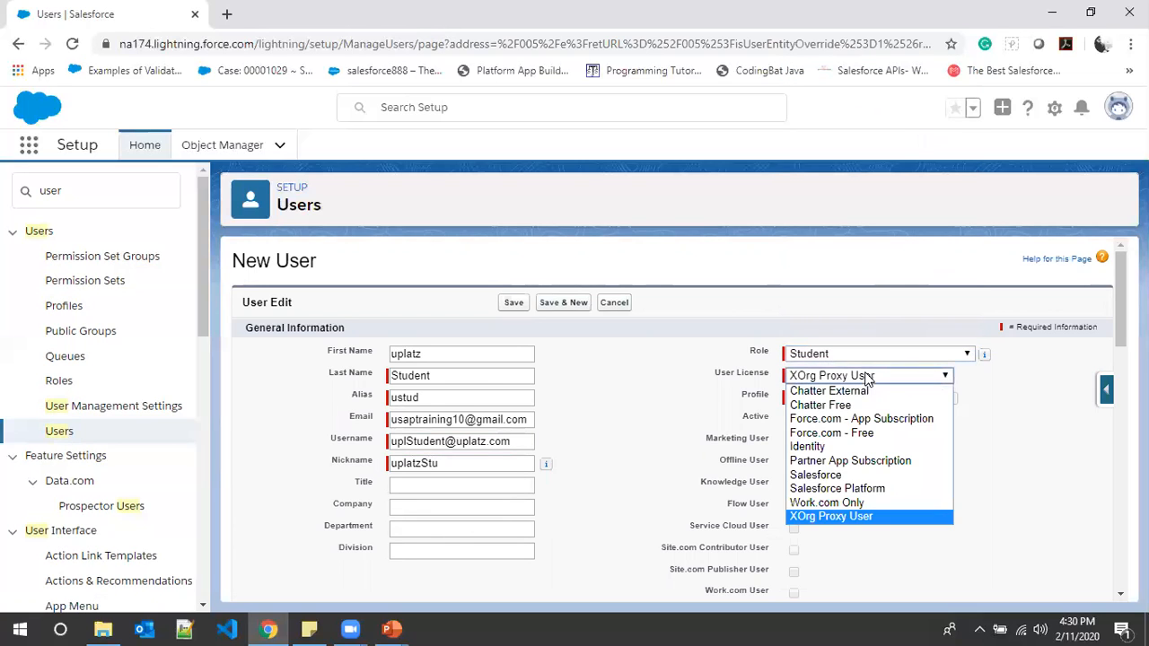
left_click(856, 476)
left_click(861, 397)
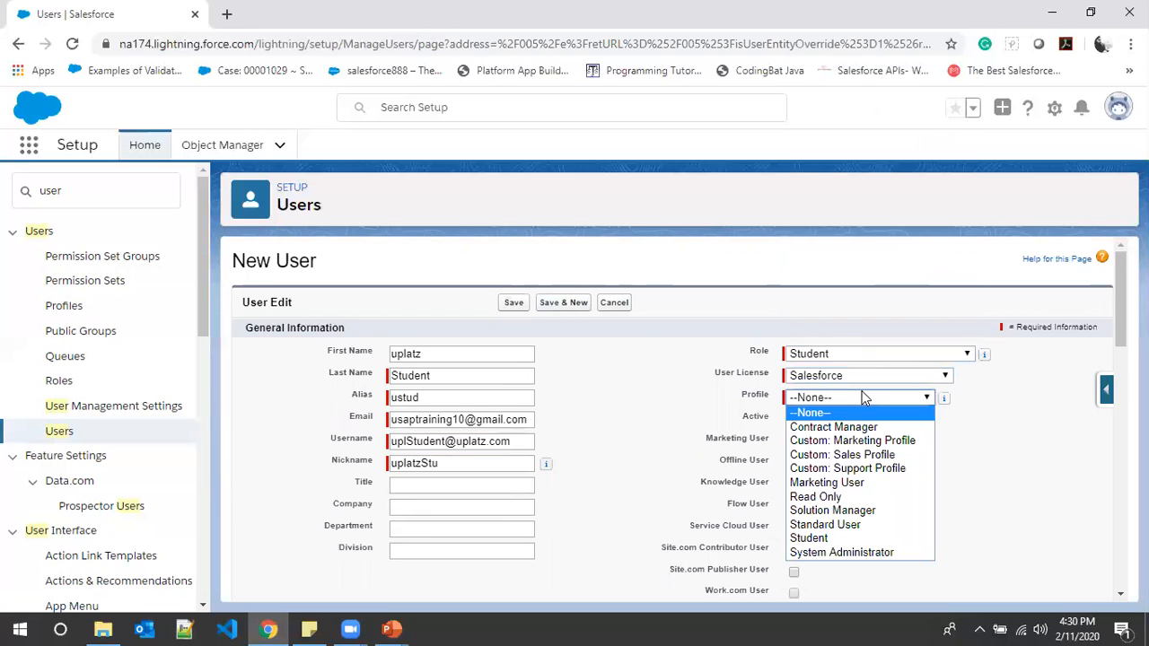
left_click(841, 538)
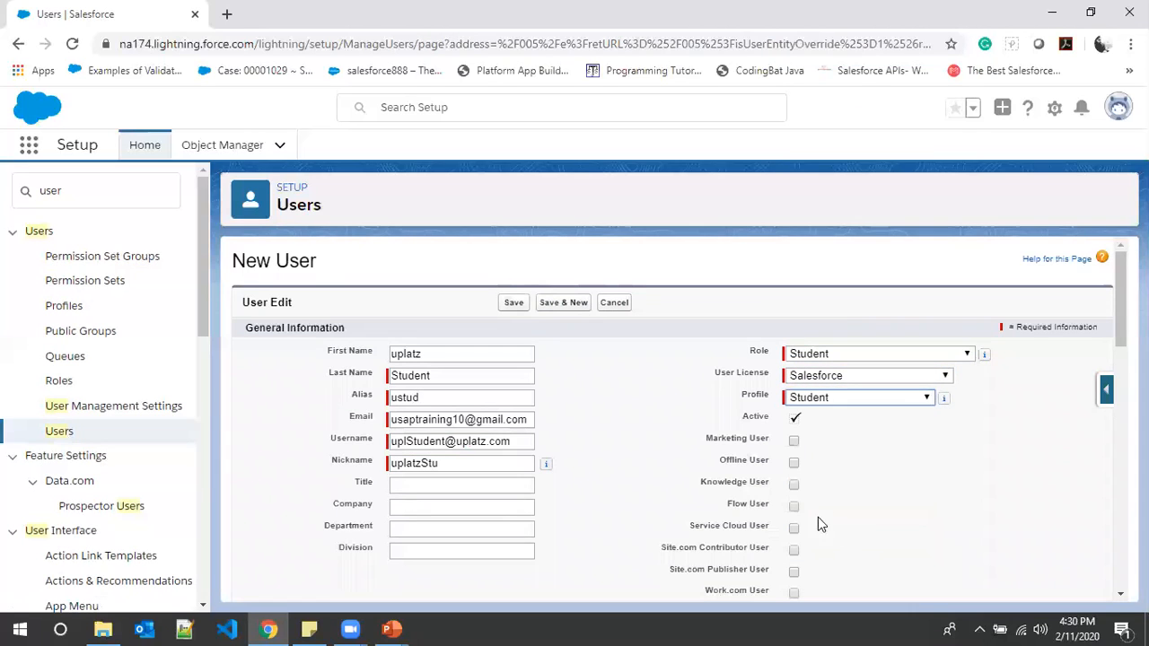
left_click(517, 305)
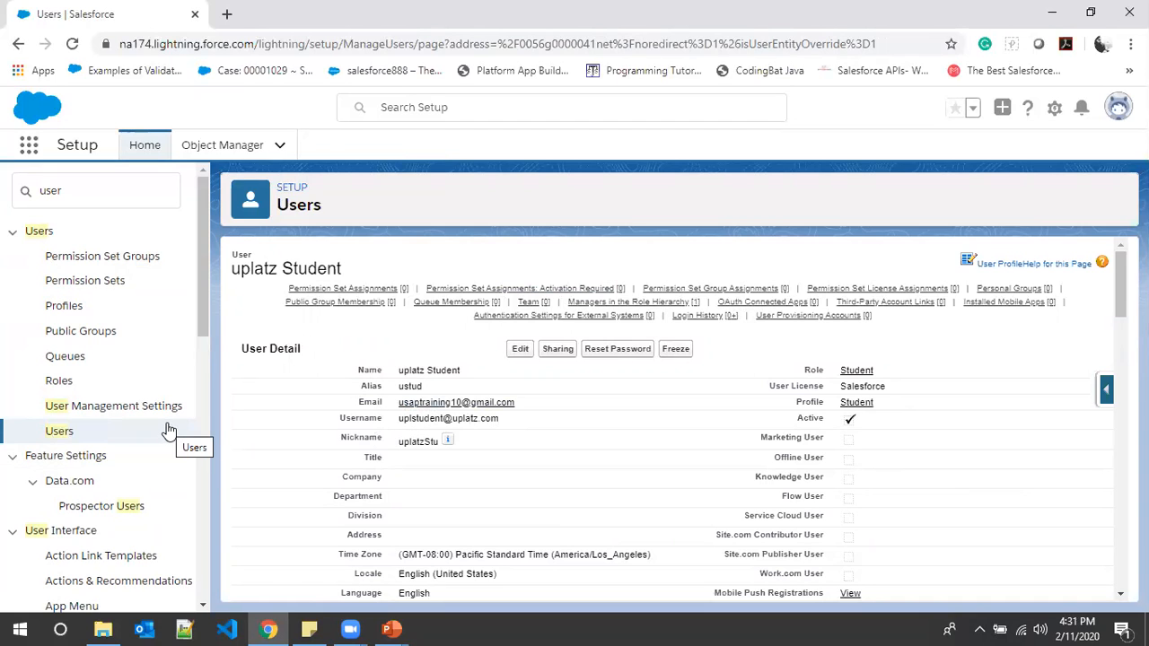
- Return to the user list and open the CSE Professor user's record in a new browser tab
scroll(362, 429, "down", 8)
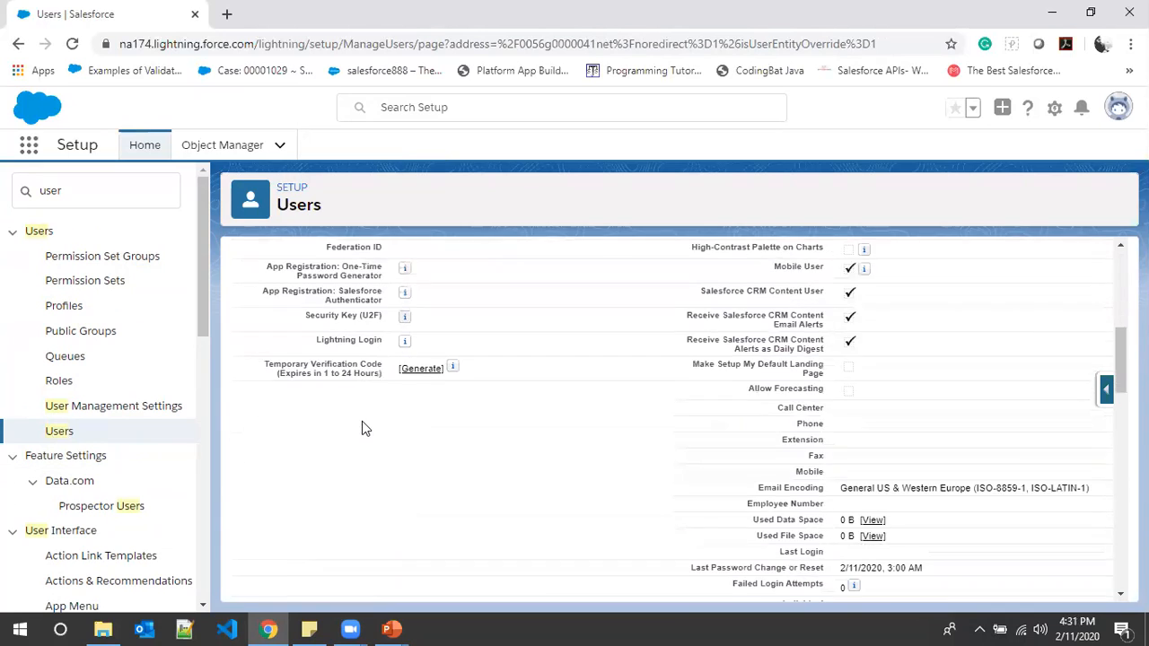
scroll(362, 429, "up", 15)
left_click(88, 437)
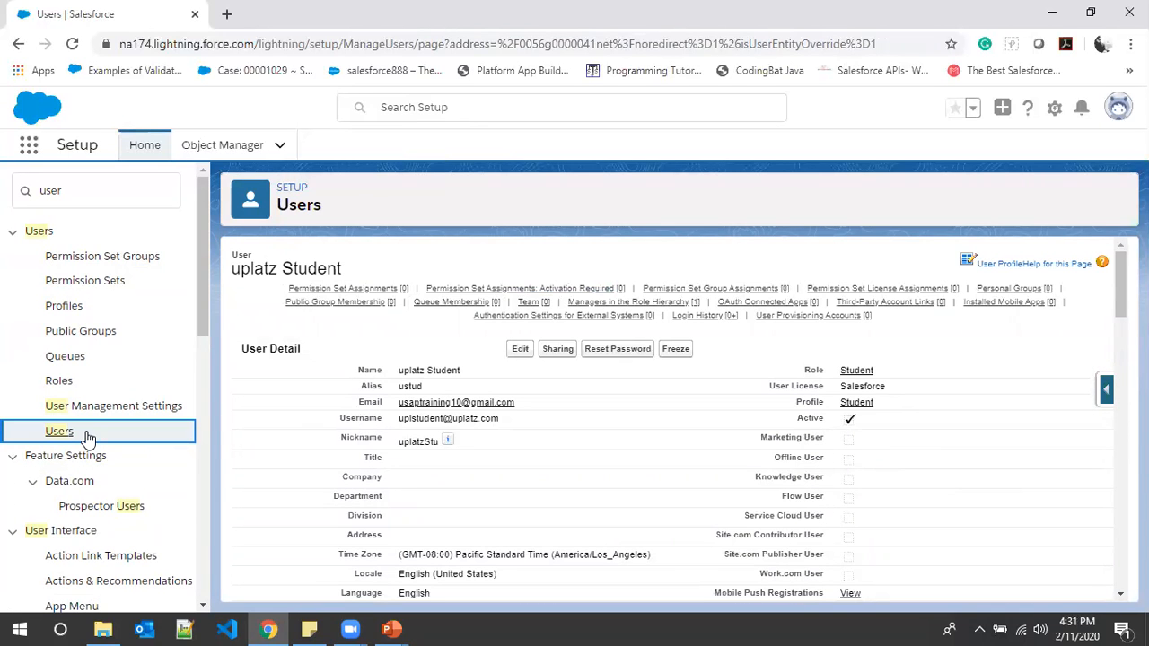
left_click(77, 432)
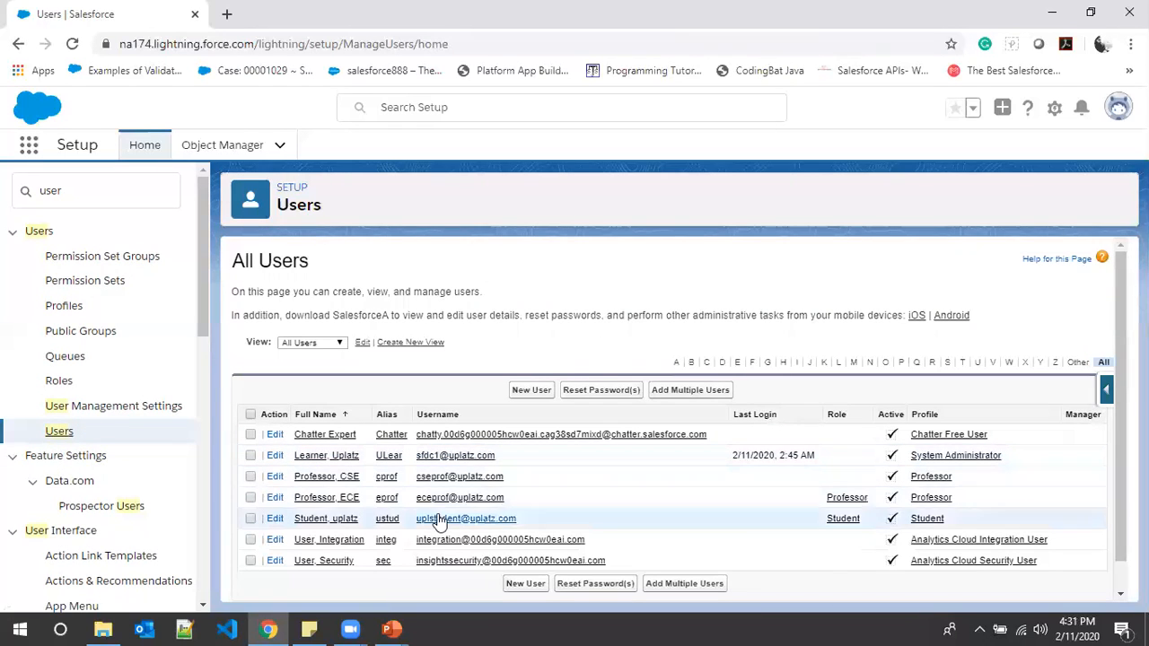
right_click(345, 476)
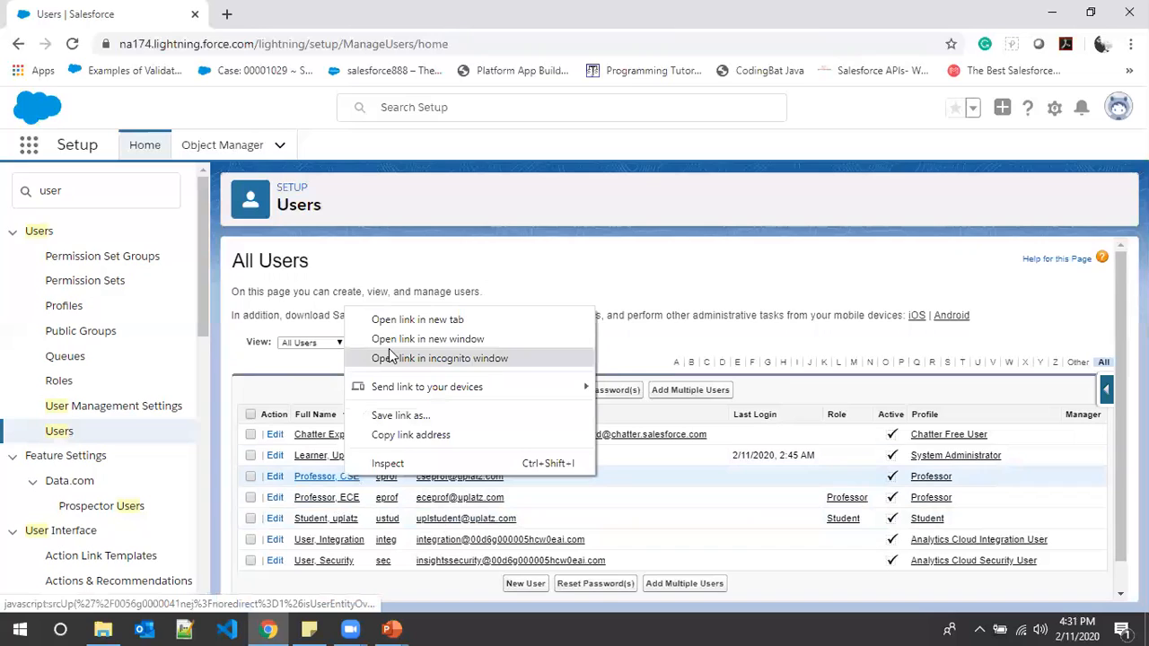
left_click(397, 319)
left_click(256, 12)
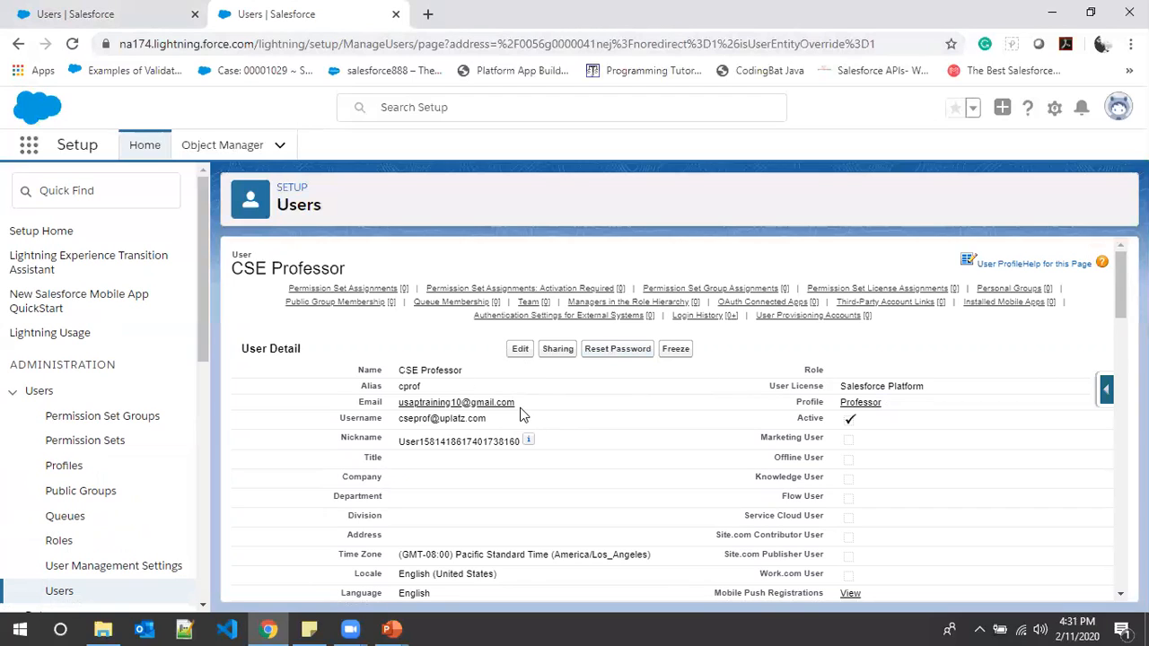
- Highlight the CSE Professor user's e-mail address and open login.salesforce.com in another browser tab
left_click_drag(519, 403, 398, 404)
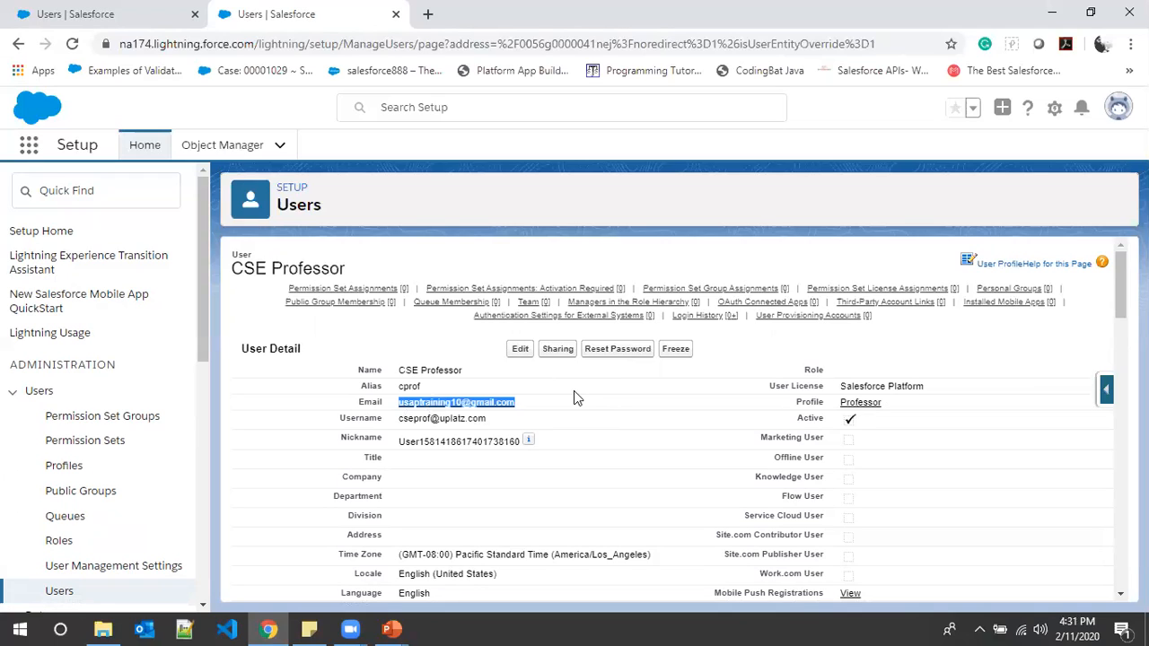
left_click(428, 16)
type("login")
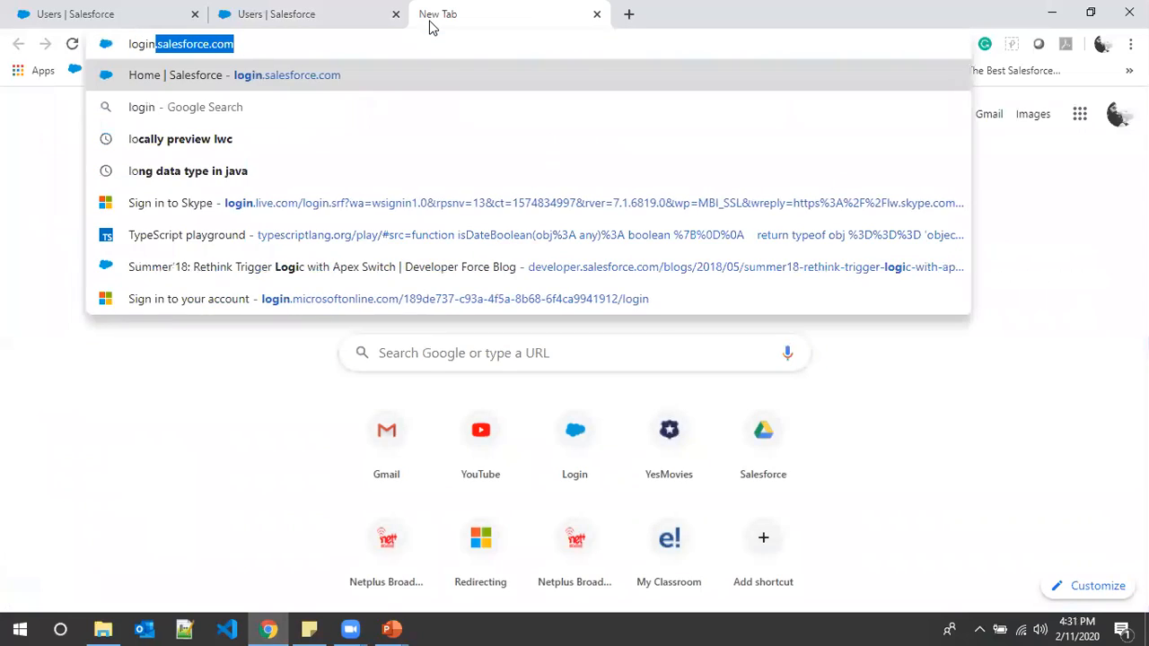
key("Return")
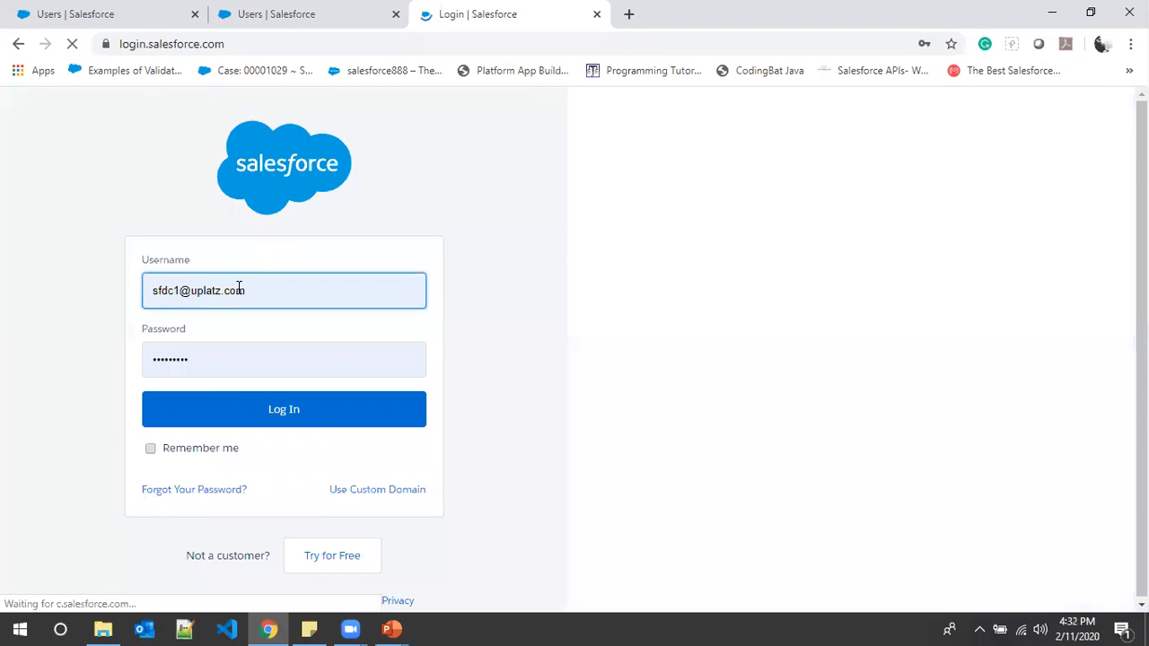
- Select the suggested username on the login page, and copy the CSE Professor user's username from the user record
left_click_drag(244, 289, 129, 290)
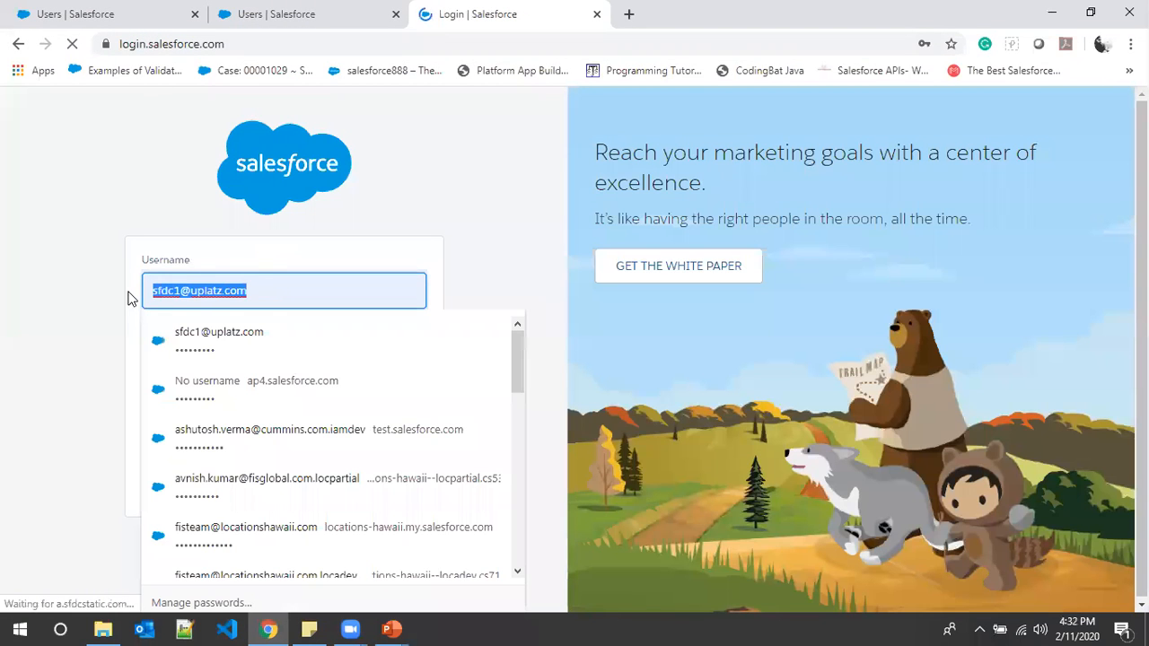
key("ctrl+c")
left_click(274, 12)
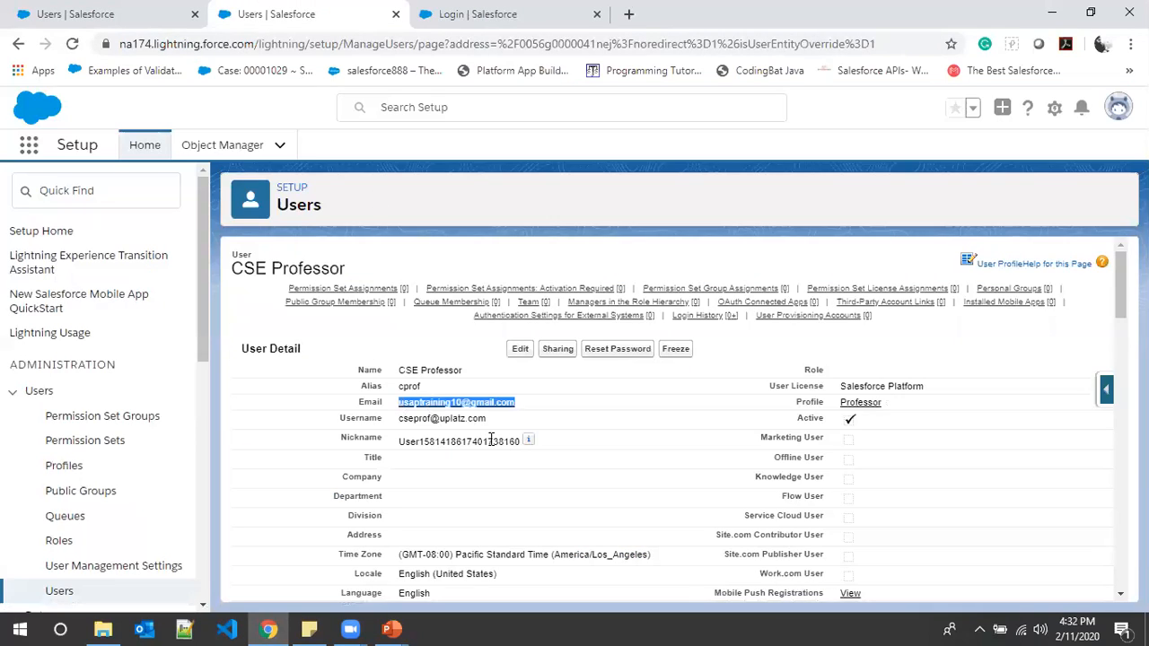
left_click_drag(488, 422, 396, 422)
key("ctrl+c")
- Replace the login page's suggested username with the CSE Professor user's username, and close the login page
left_click(467, 13)
left_click_drag(261, 294, 2, 293)
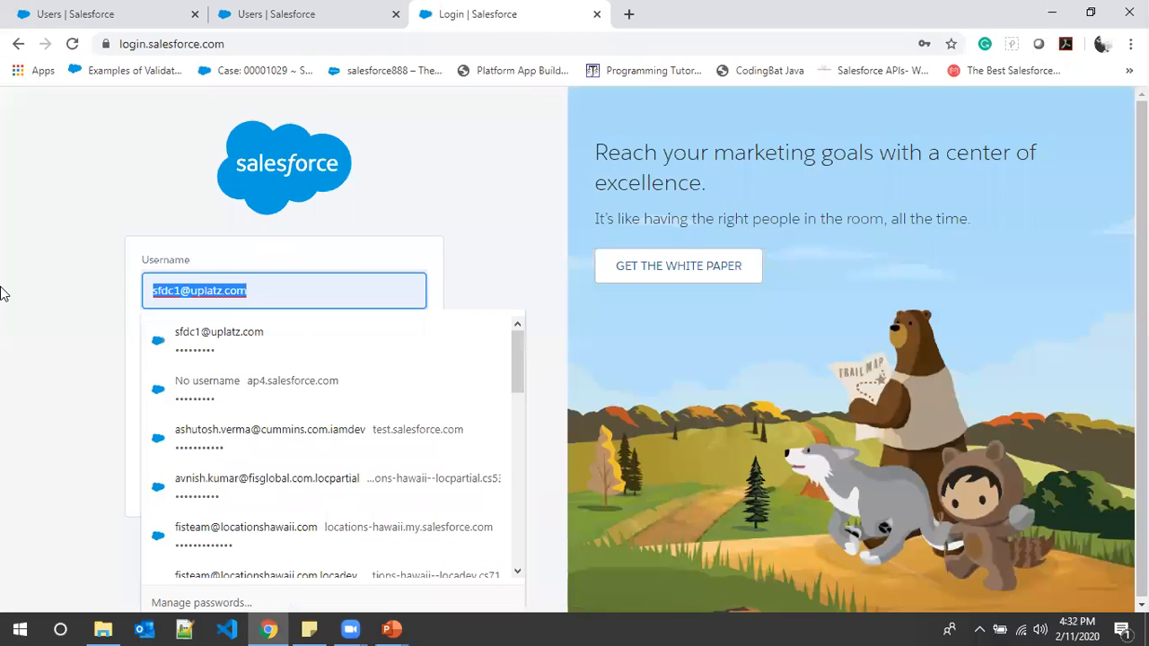
type("v")
key("ctrl+1")
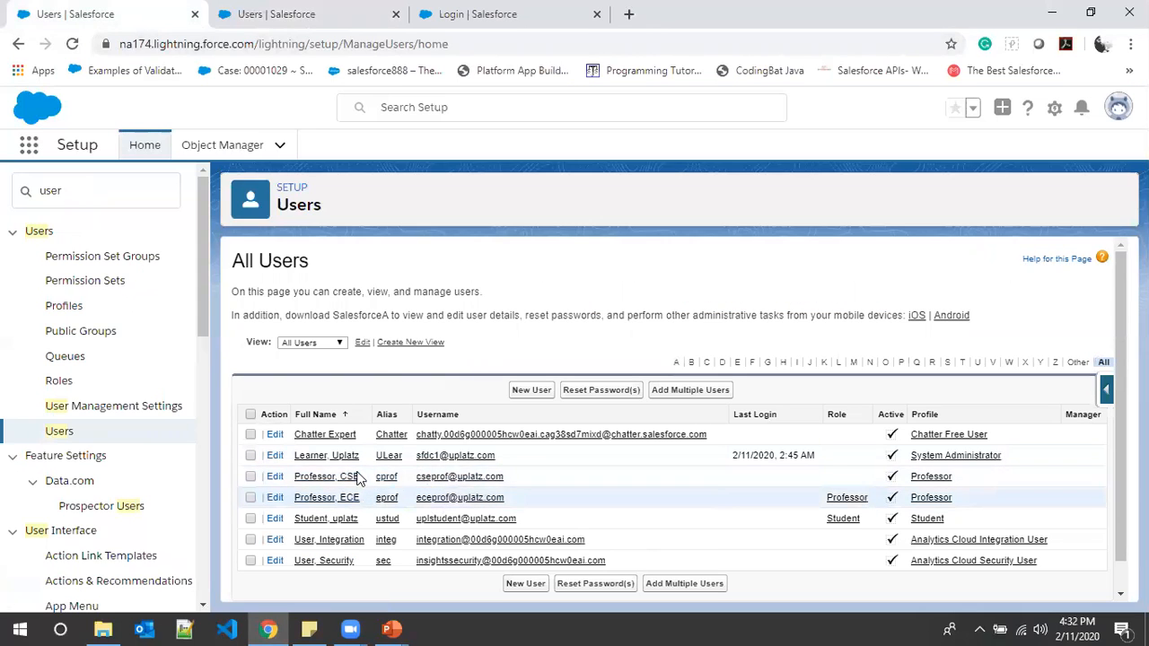
left_click_drag(508, 476, 418, 482)
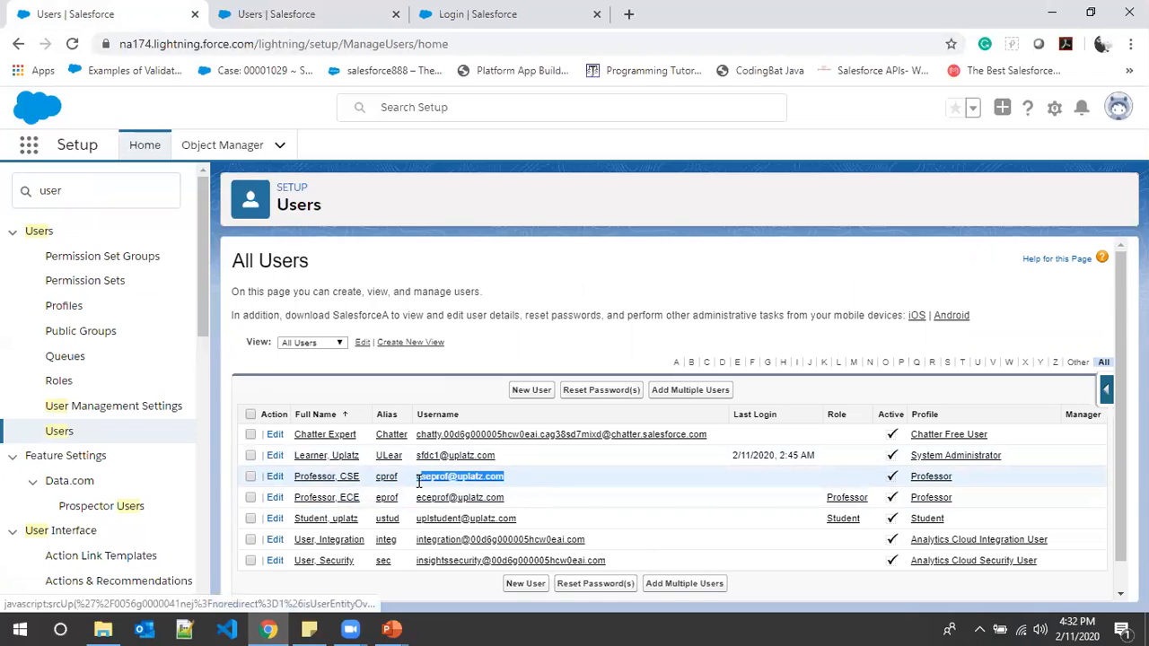
left_click(471, 14)
key("BackSpace")
key("ctrl+v")
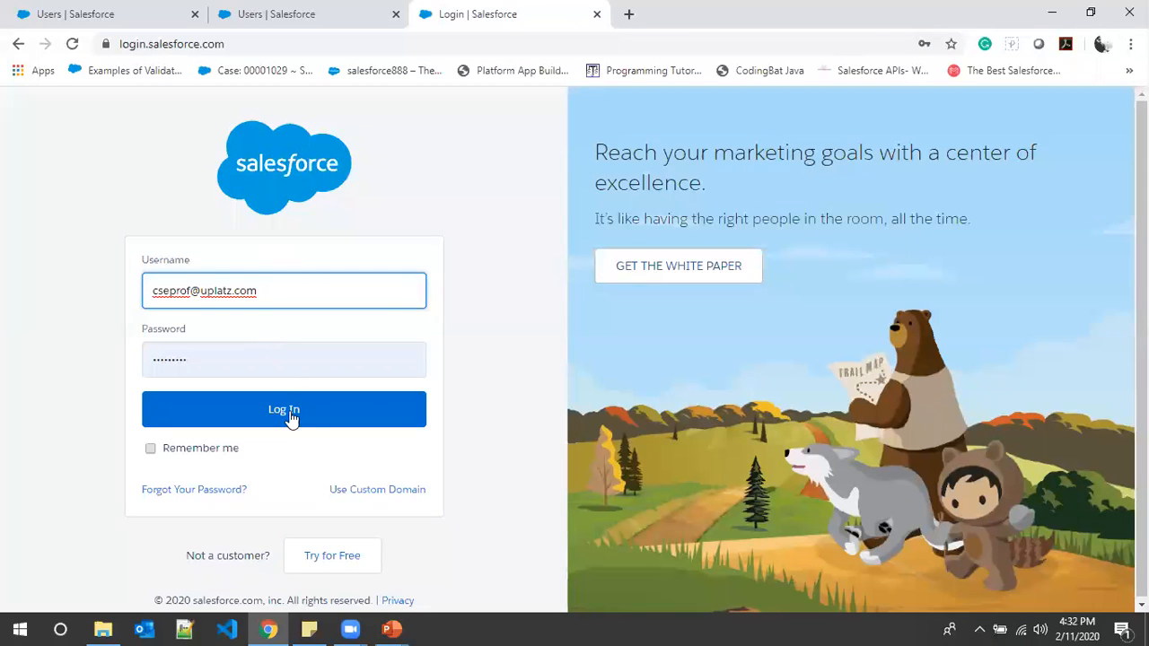
left_click(595, 16)
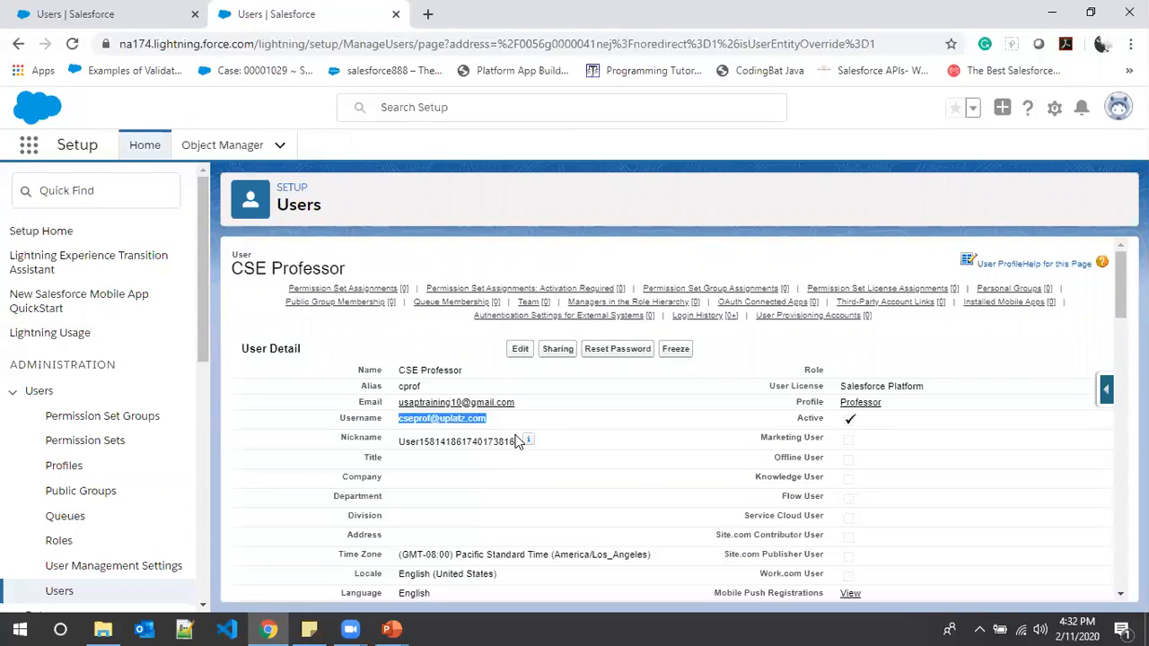
- Search Setup for login, enable Administrators Can Log in as Any User in Login Access Policies, and save
left_click(54, 190)
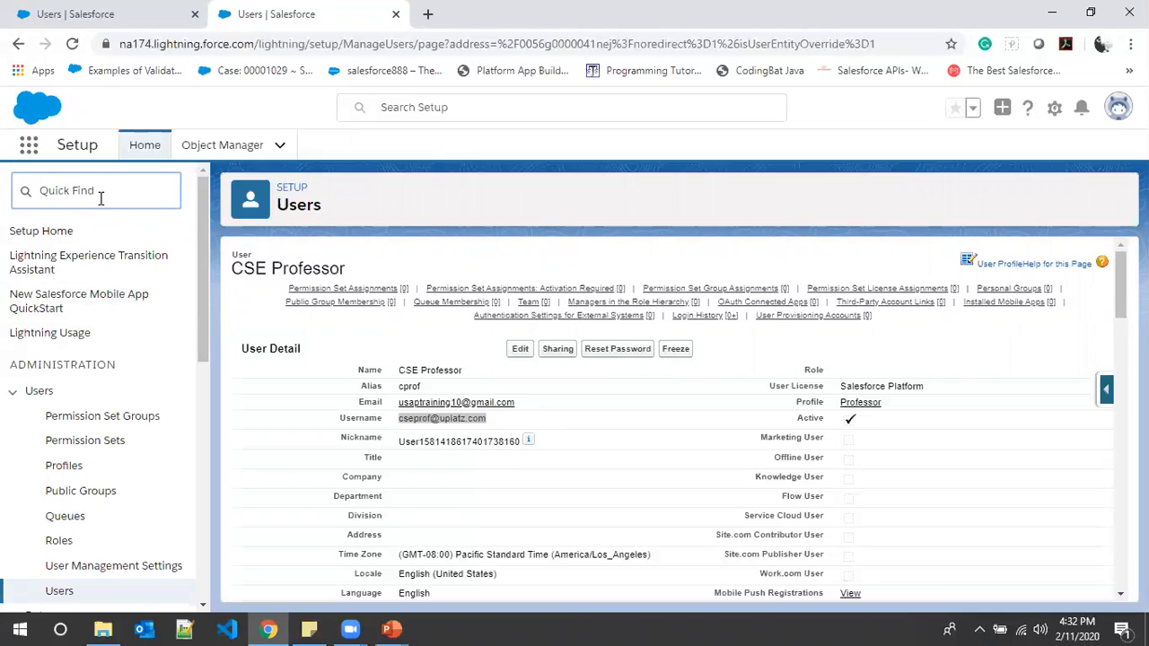
type("login")
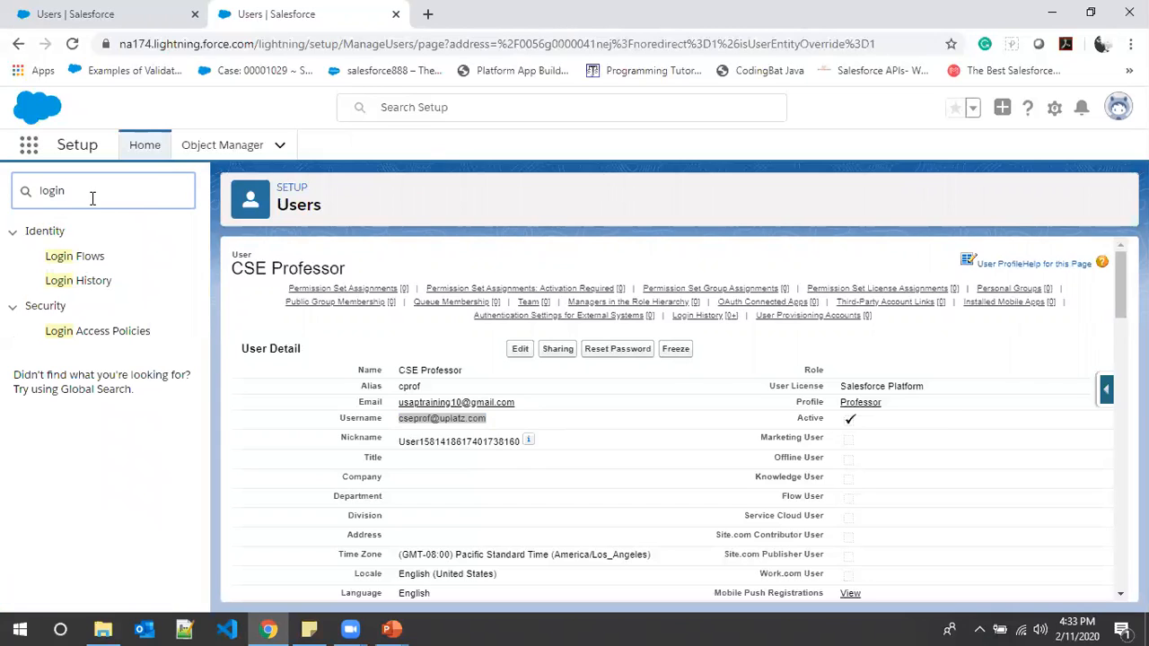
left_click(103, 331)
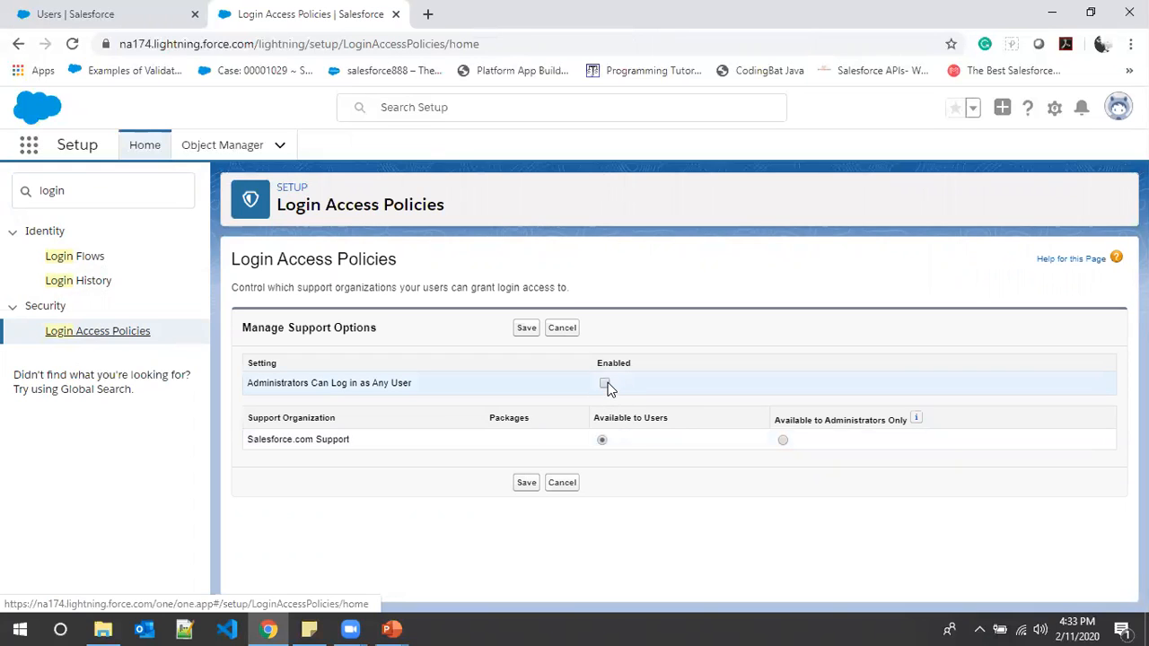
left_click(605, 385)
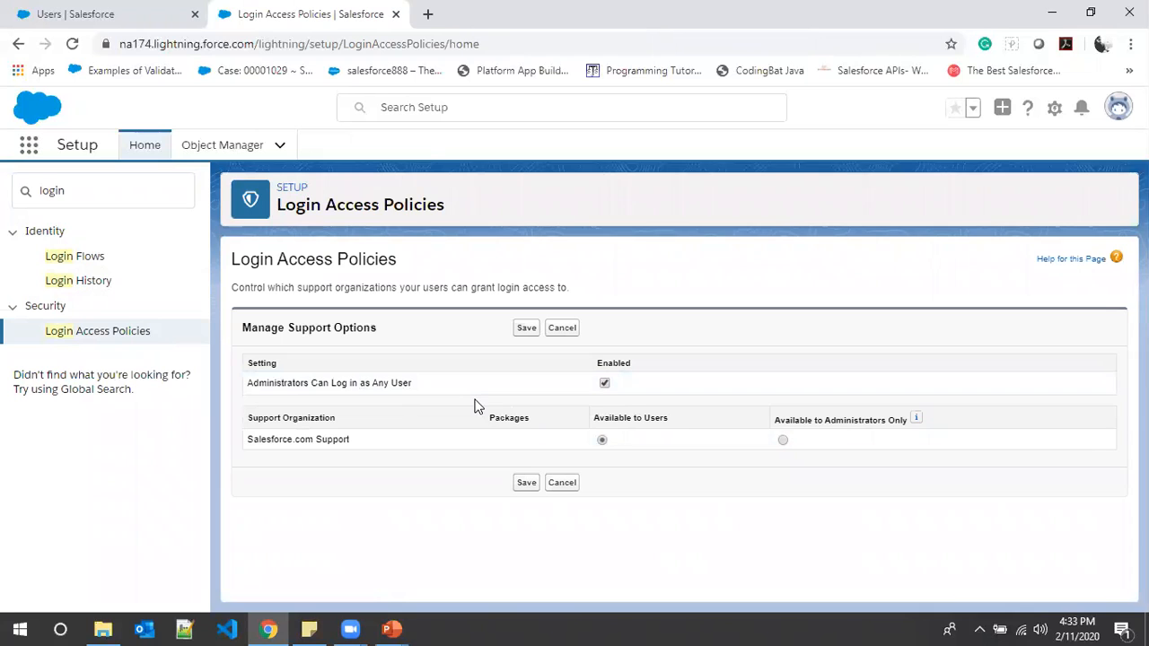
left_click(524, 328)
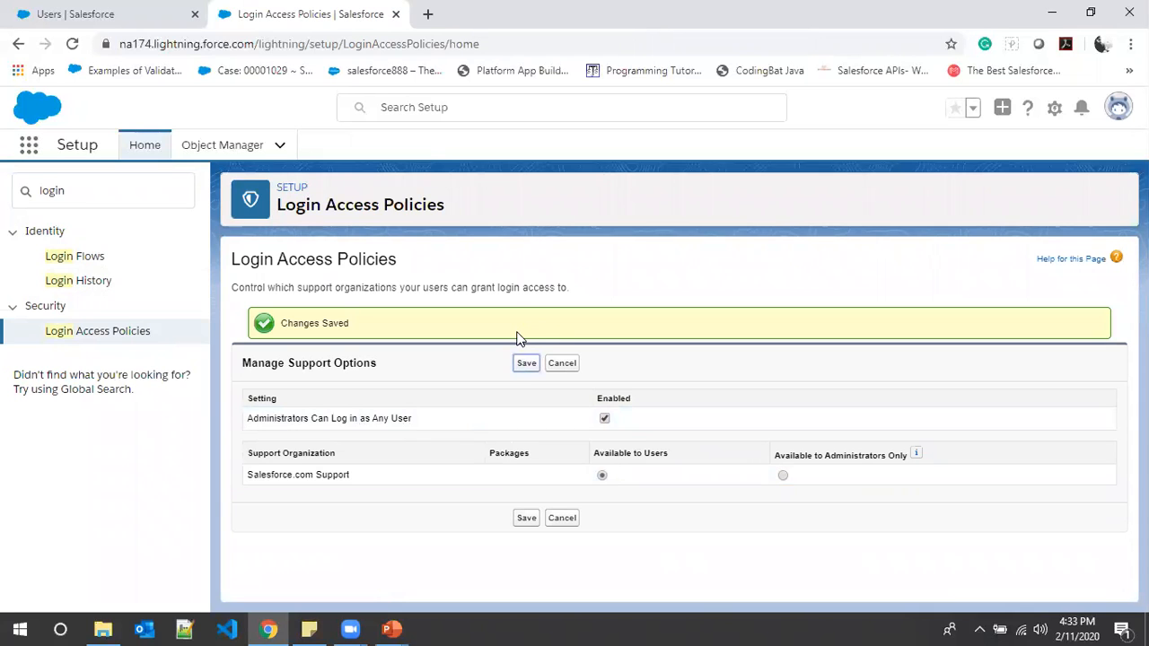
- Reload the All Users list, log in as the uplatz Student user, and show that user's home page
left_click(103, 13)
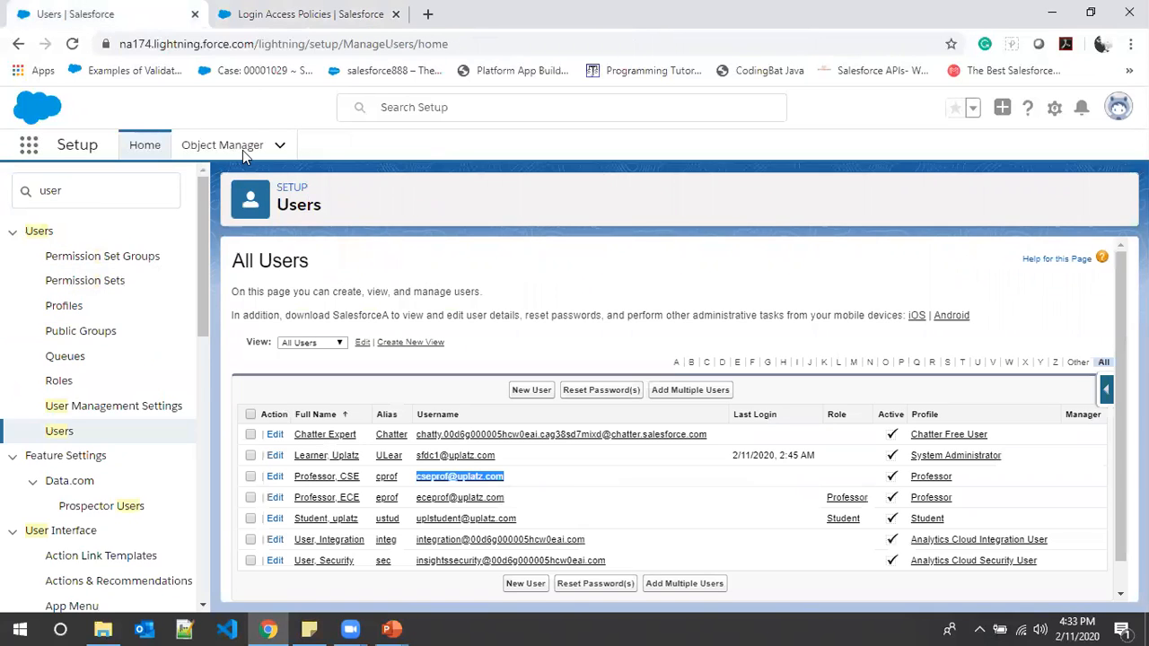
left_click(71, 43)
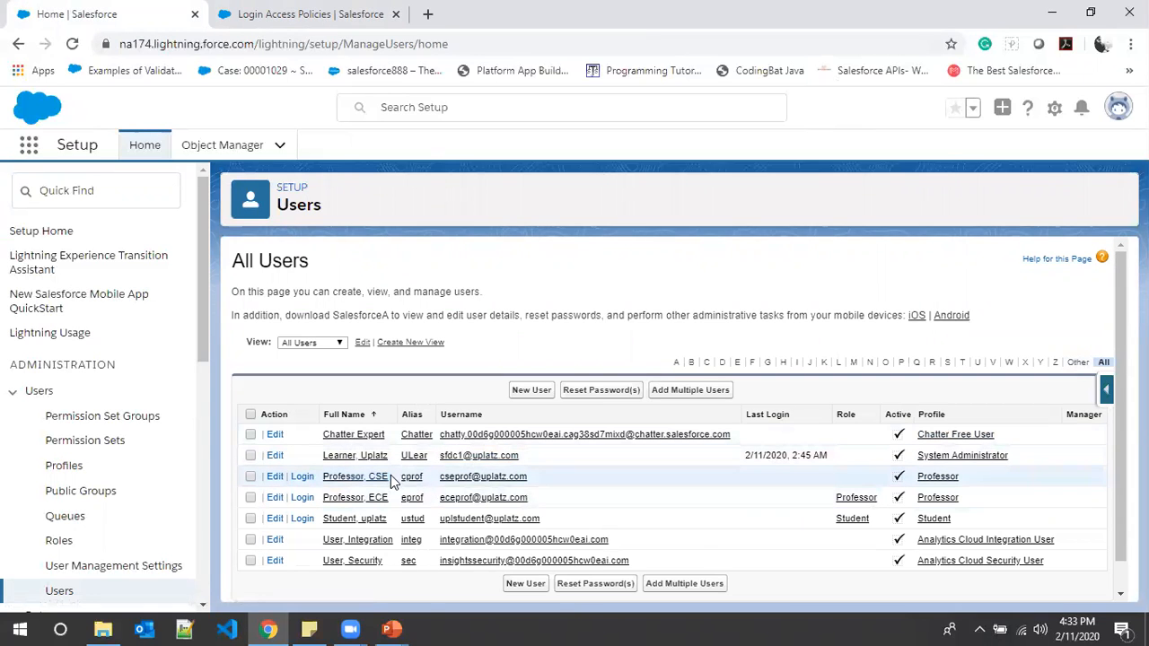
left_click(303, 520)
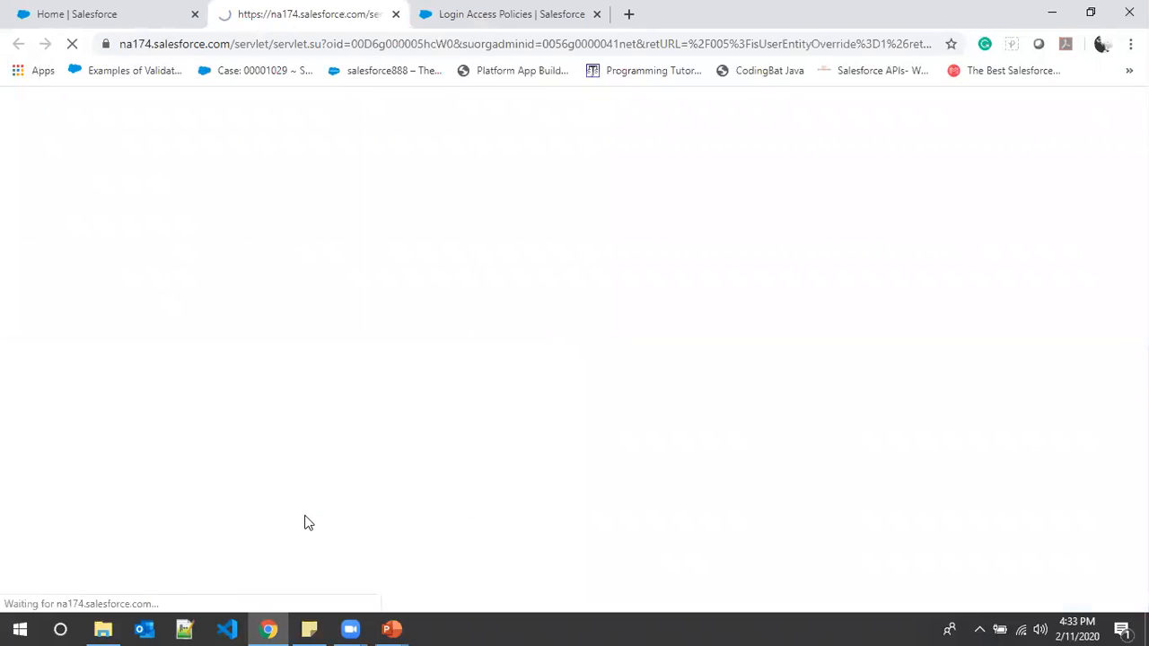
left_click(144, 11)
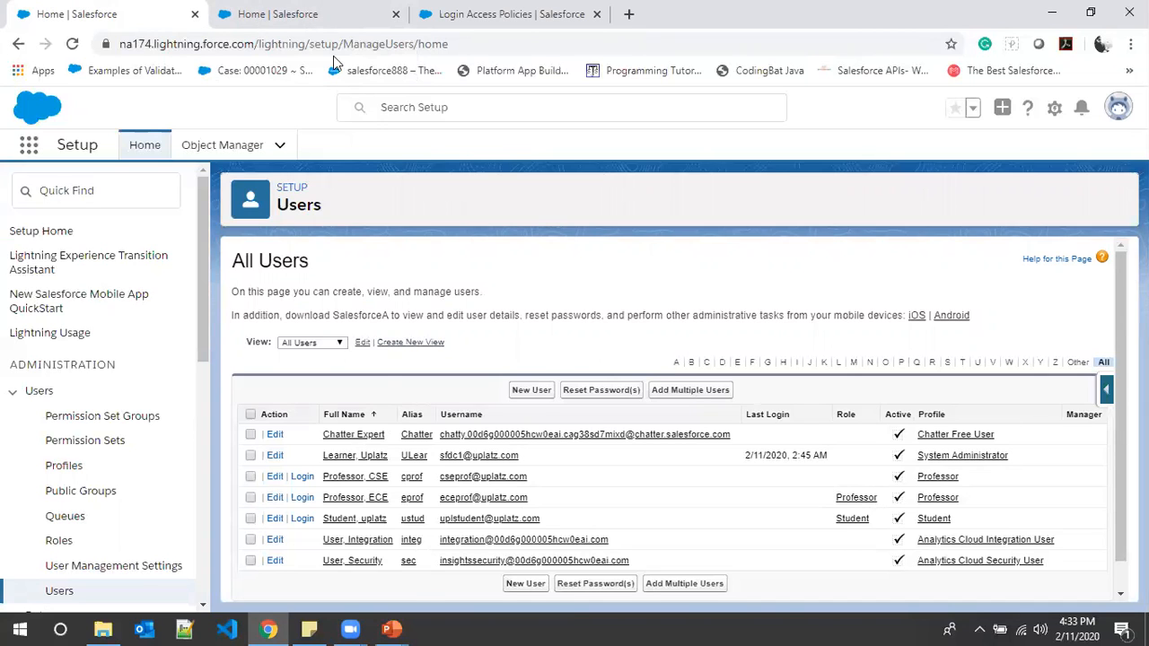
left_click(303, 11)
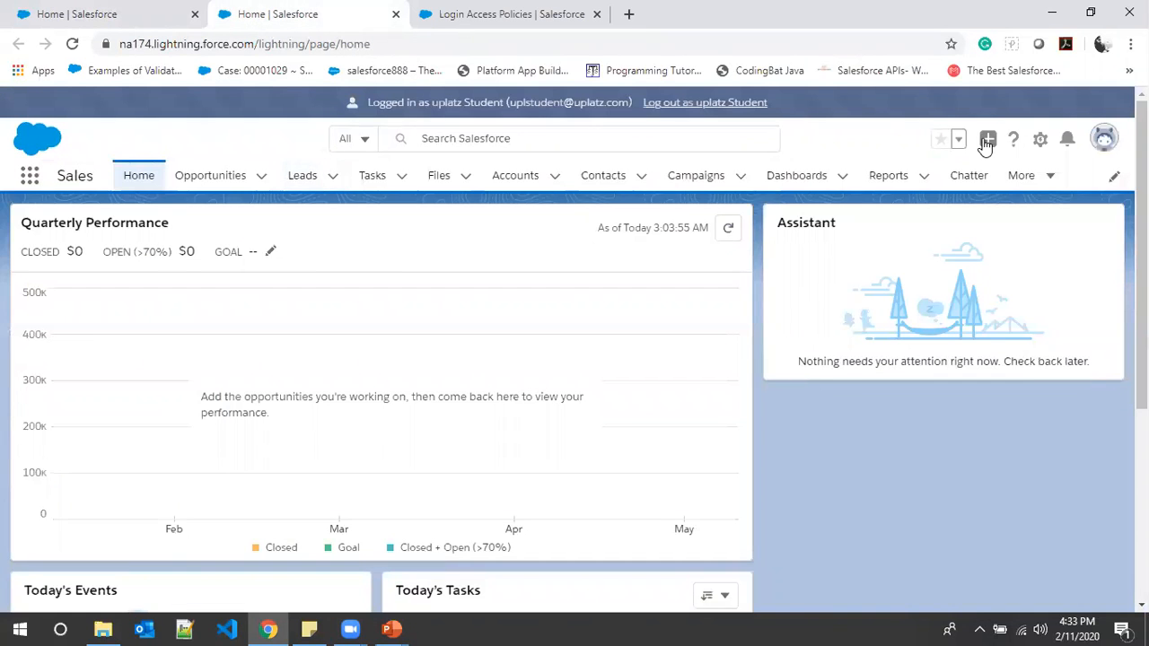
- Examine the apps and items available to the student user in the App Launcher
left_click(986, 140)
left_click(913, 113)
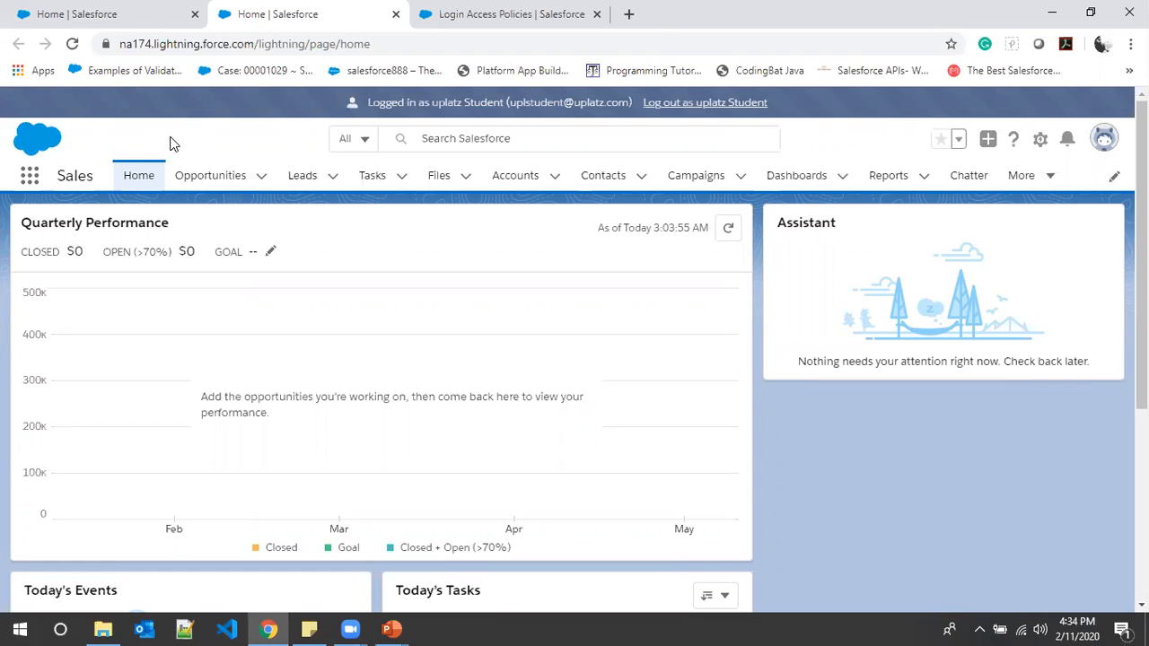
left_click(29, 177)
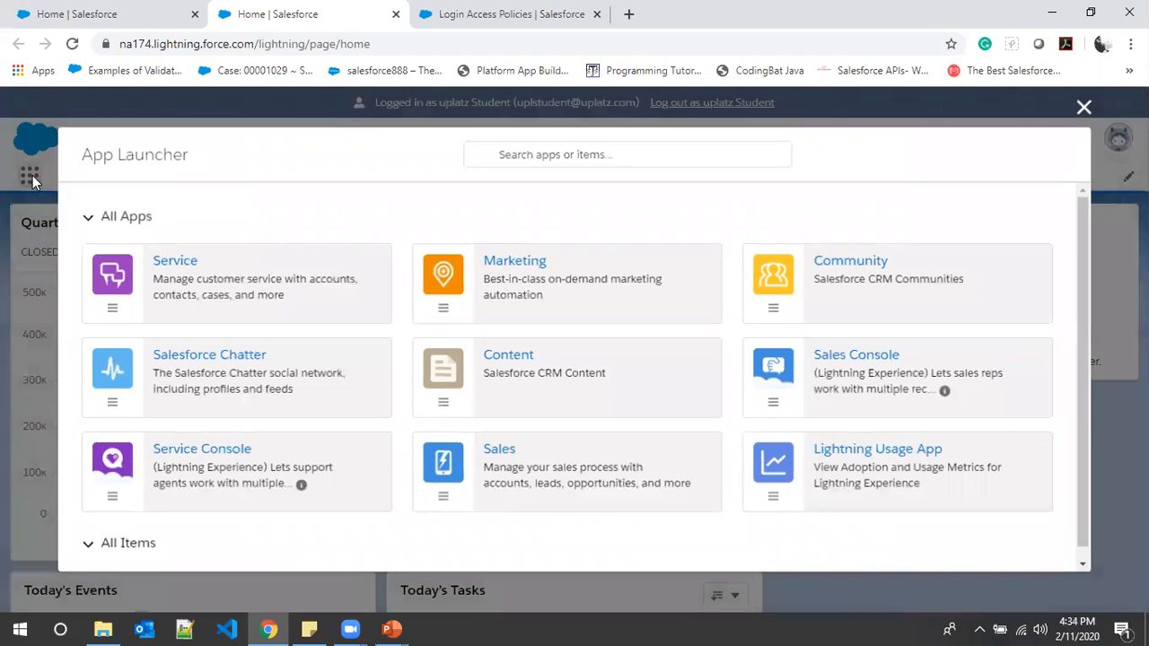
scroll(478, 359, "down", 3)
scroll(538, 381, "up", 2)
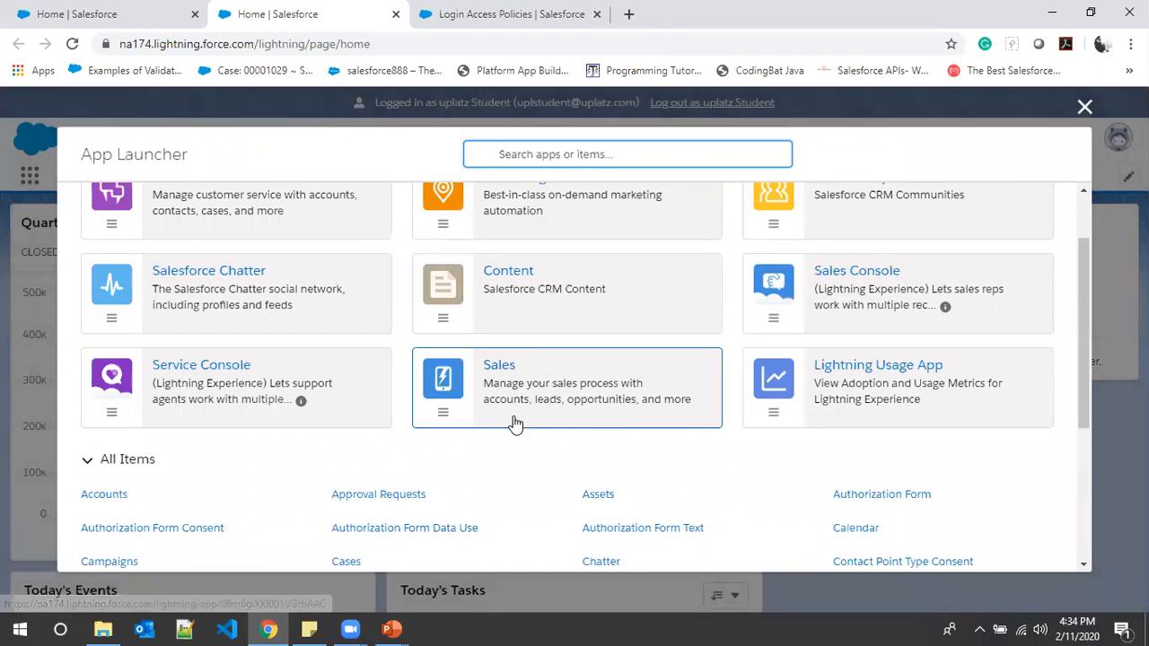
scroll(533, 464, "up", 1)
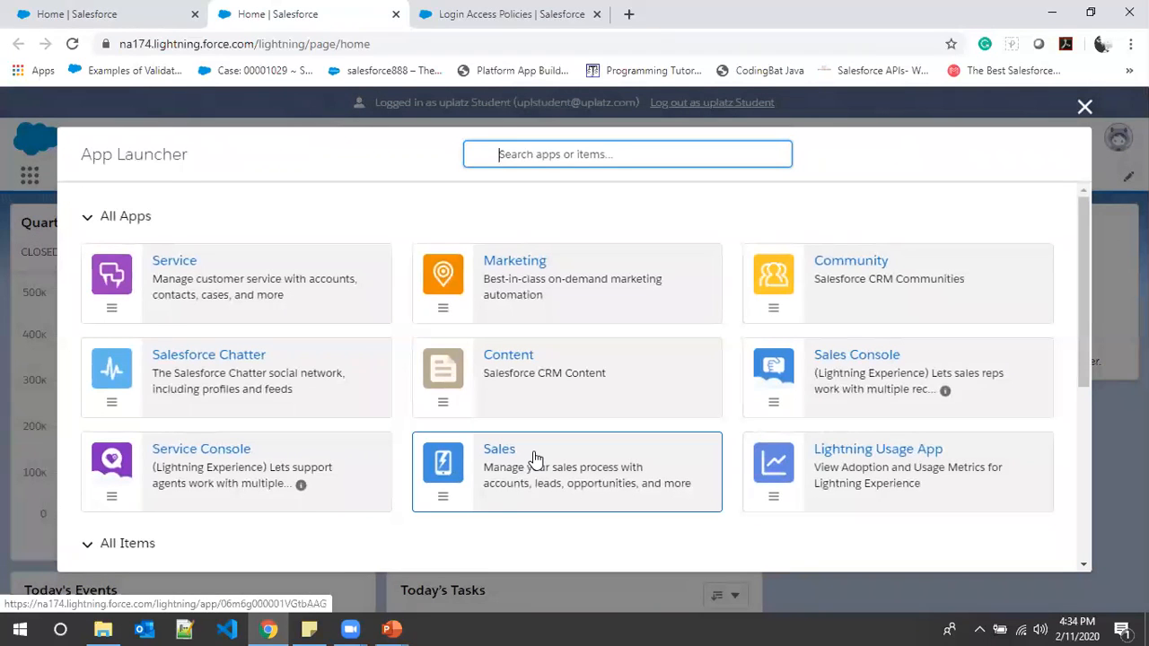
scroll(628, 460, "down", 2)
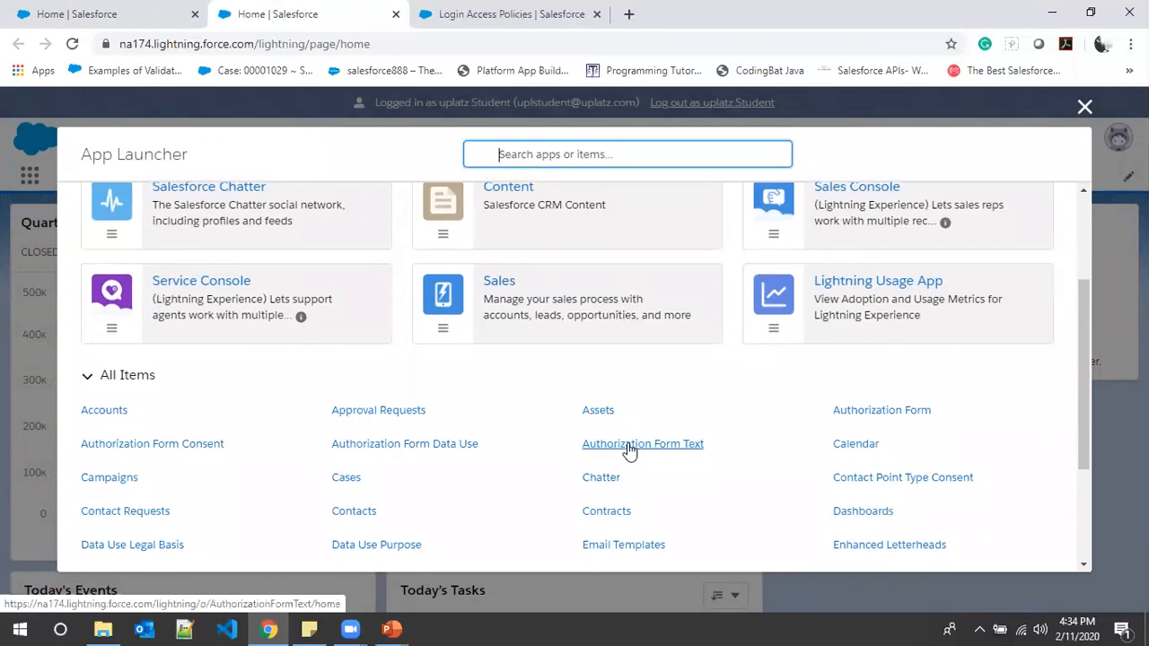
scroll(910, 371, "up", 1)
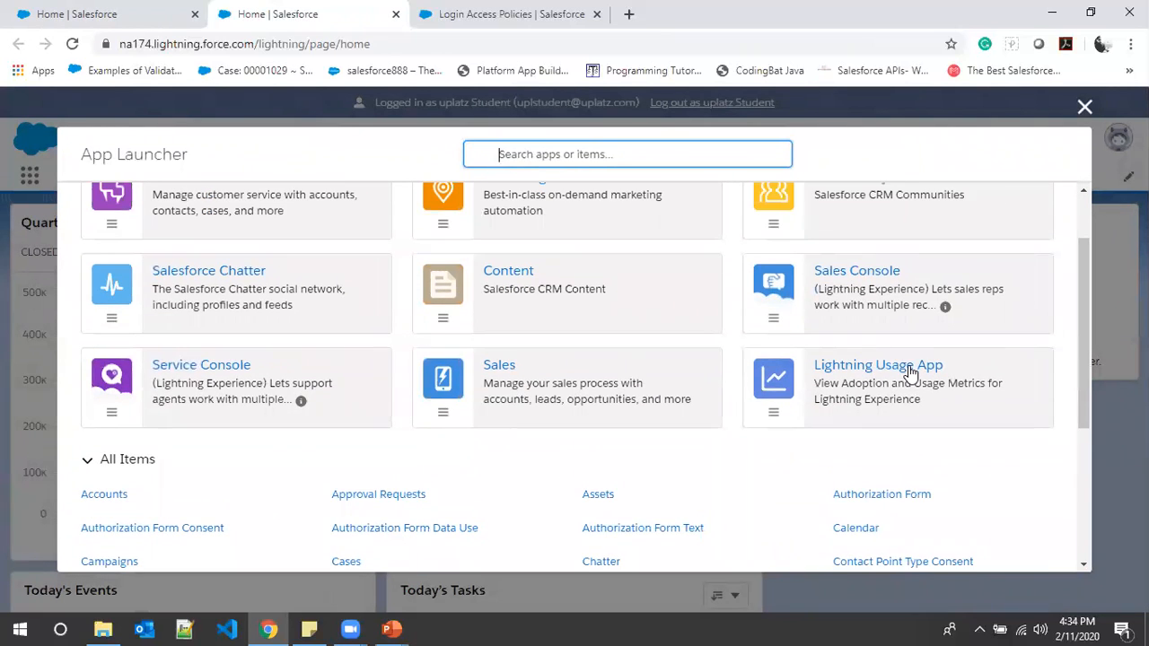
scroll(910, 371, "up", 1)
scroll(910, 371, "down", 2)
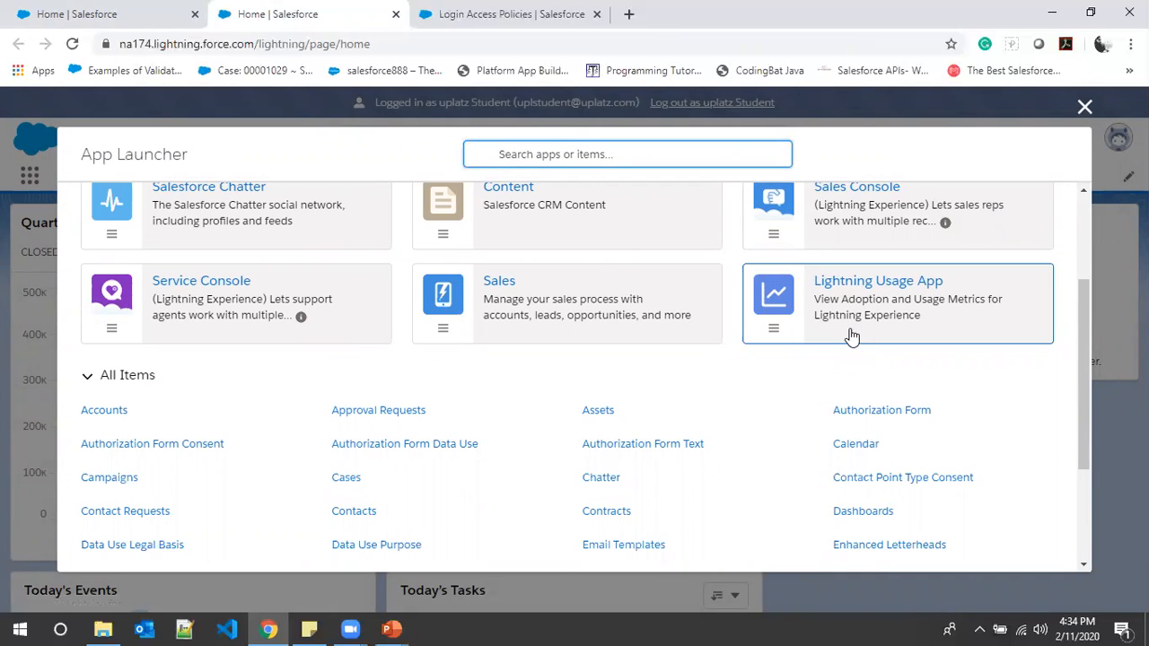
- Search the App Launcher for student, clear the search, and close the launcher
type("student")
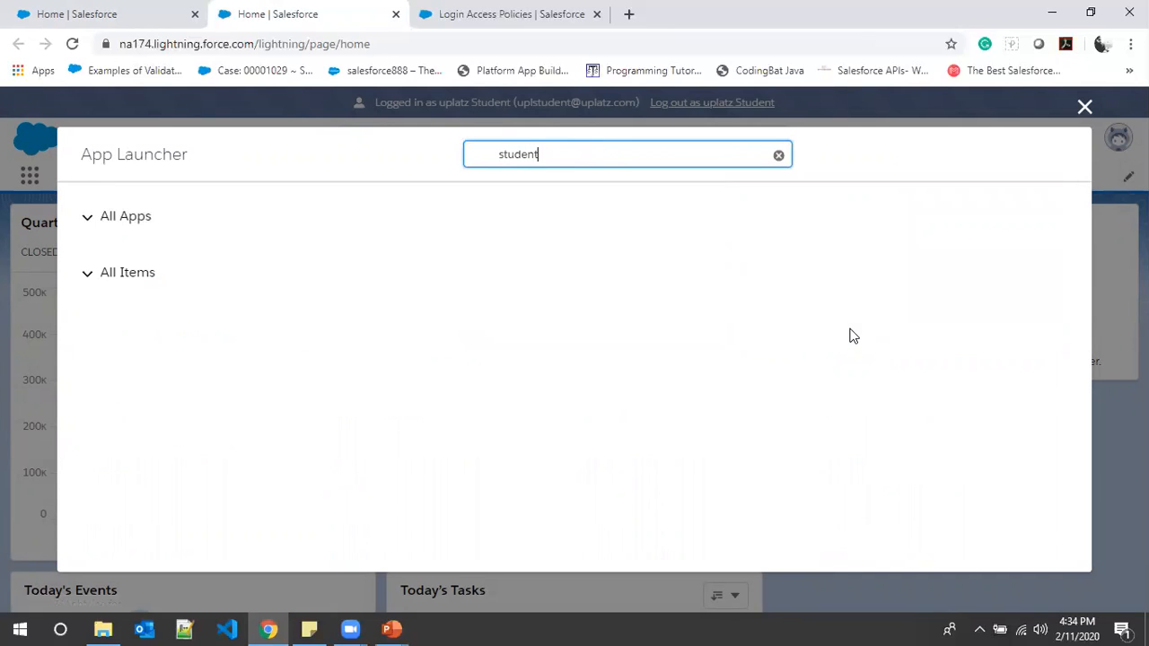
key("BackSpace")
key("BackSpace")
key("BackSpace")
key("BackSpace")
key("BackSpace")
key("BackSpace")
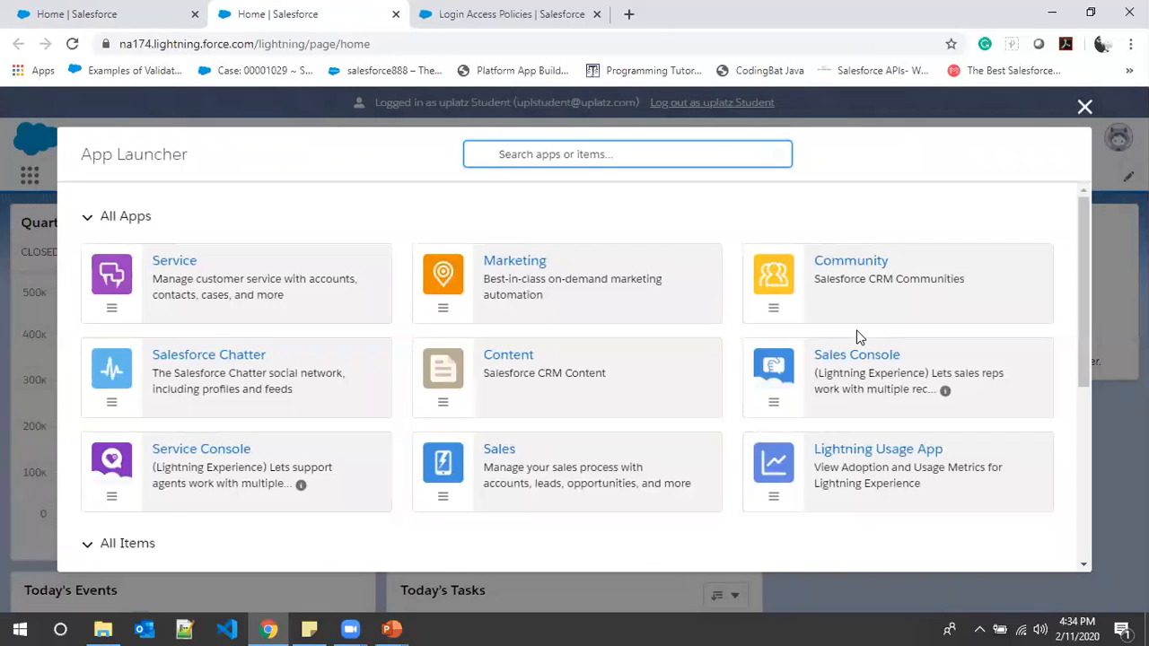
left_click(1084, 106)
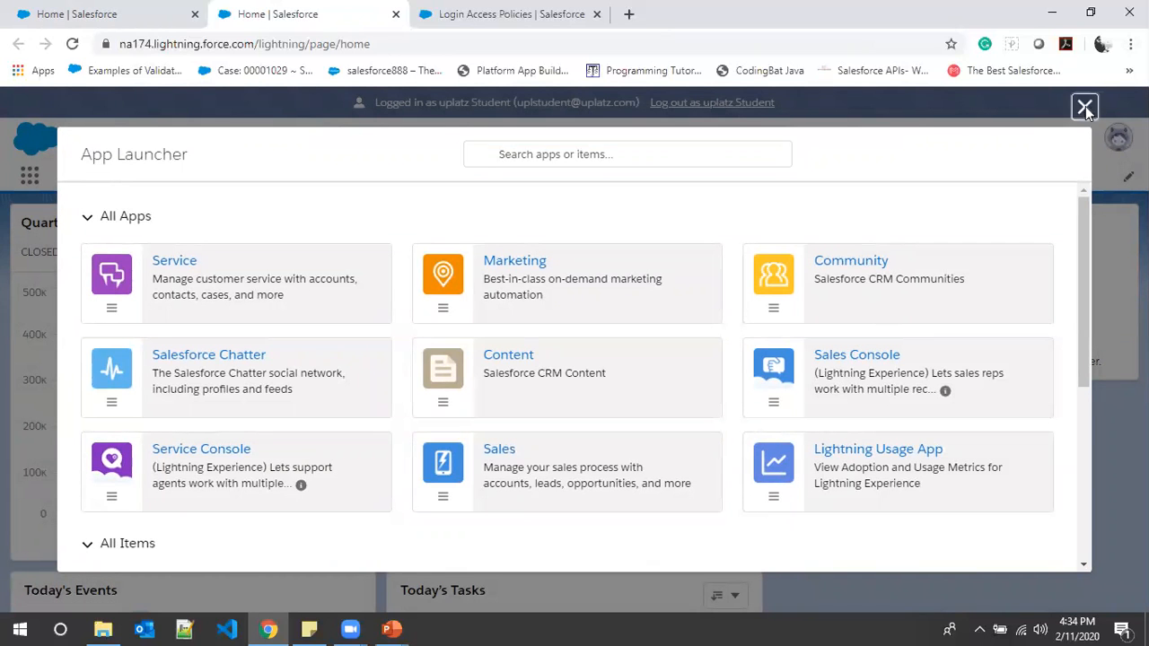
- Log out as the uplatz Student user, and log back in with the saved administrator credentials
left_click(699, 105)
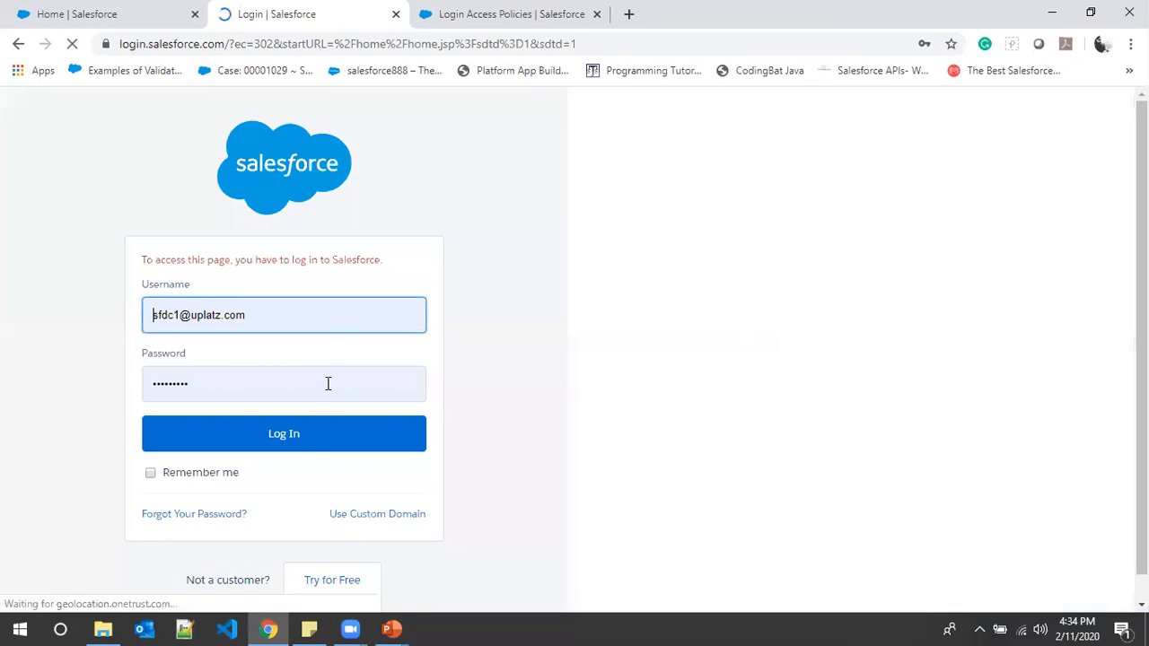
left_click(302, 439)
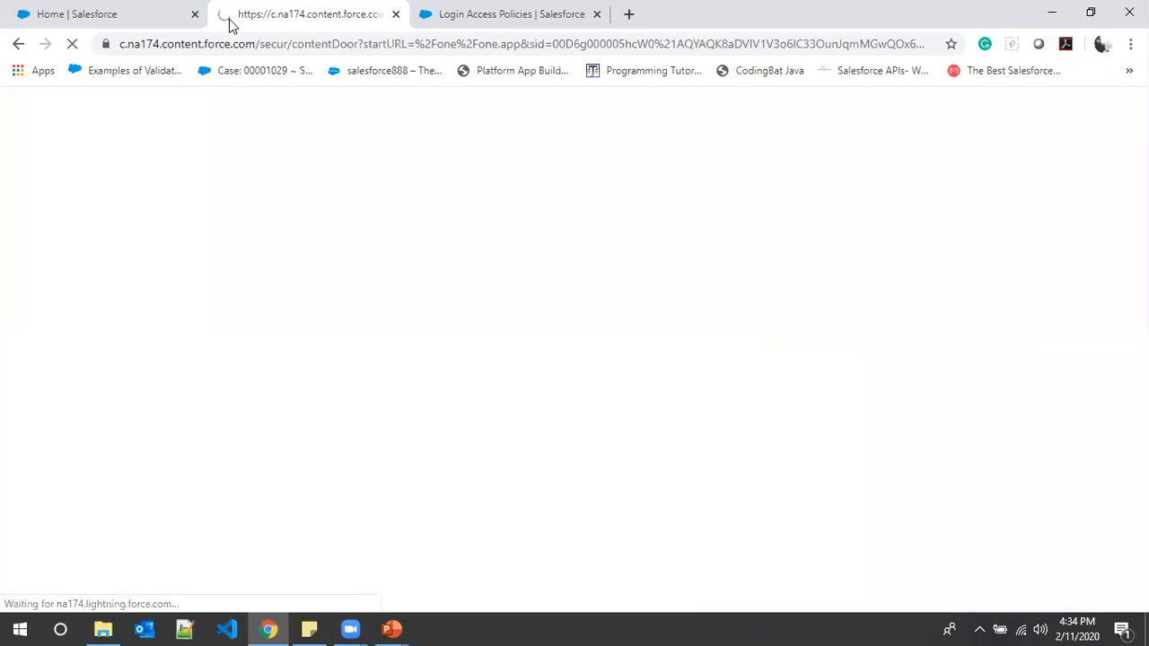
- Return to the All Users list, and switch to the running PowerPoint slide show
left_click(105, 13)
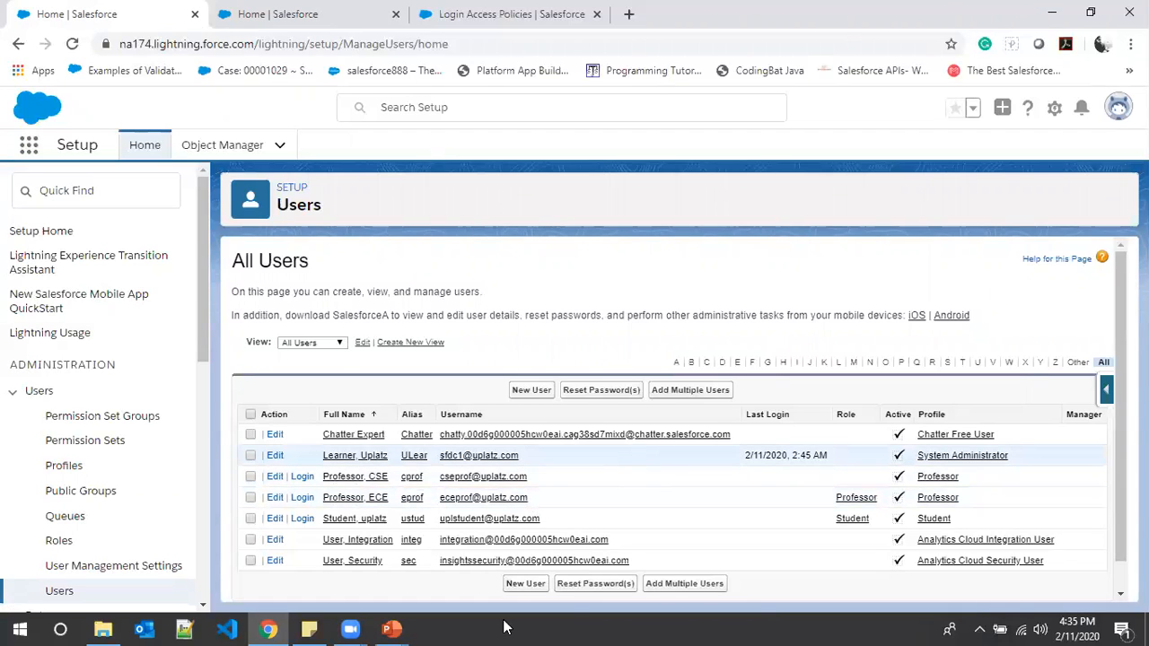
mouse_move(392, 628)
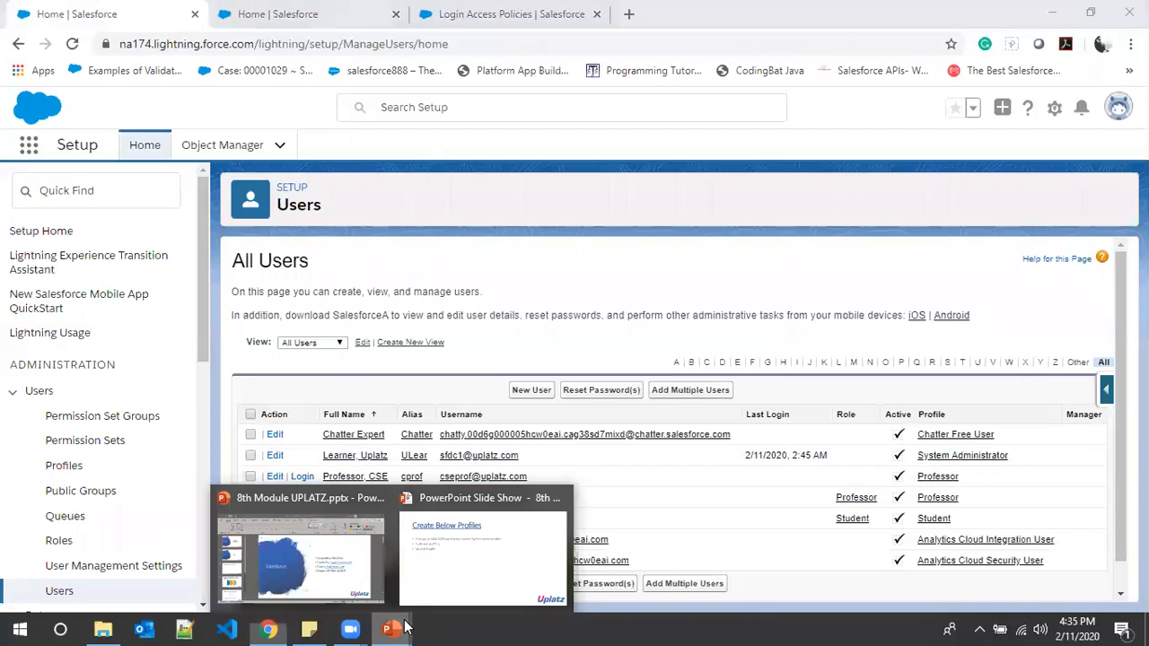
left_click(431, 569)
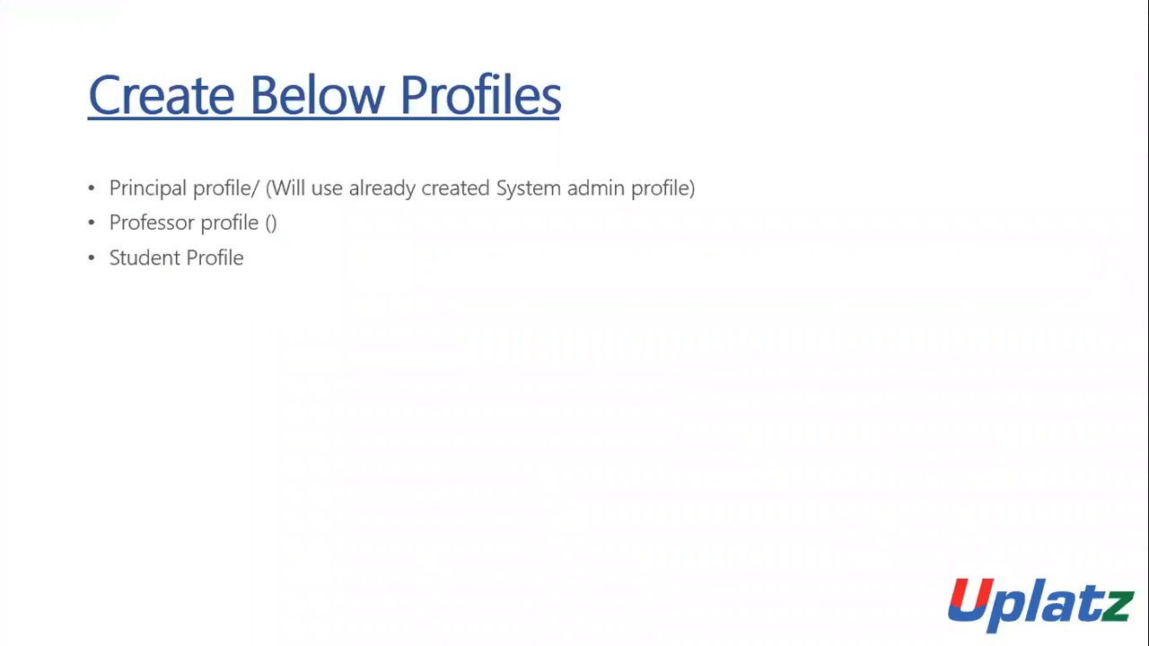